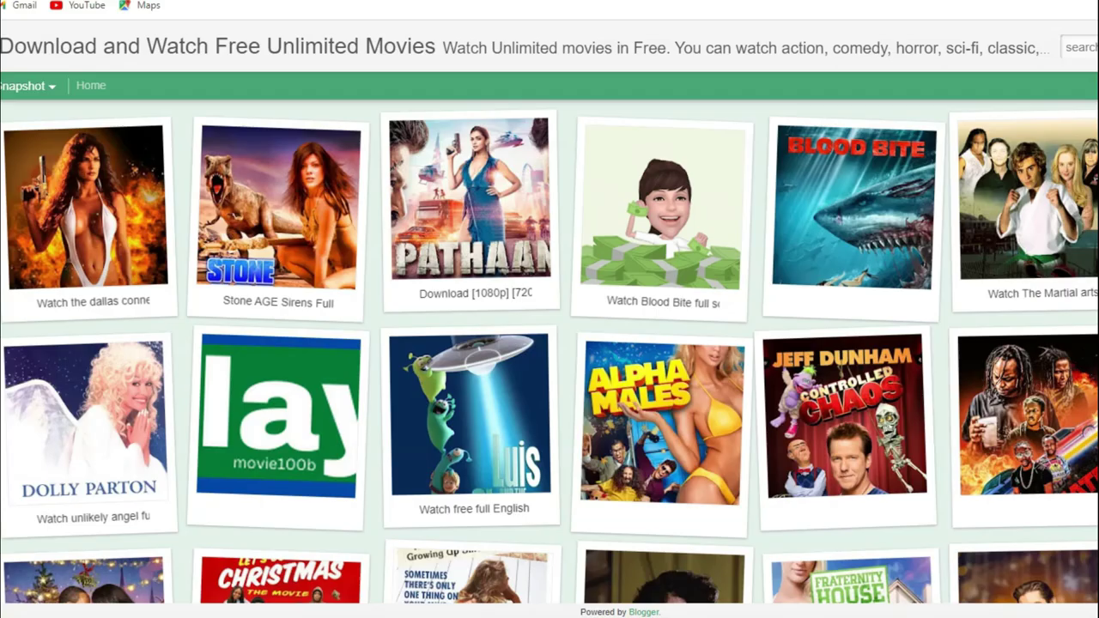
- Scroll through the movie blog's grid and the Stats Top Locations by country
scroll(1084, 319, down, 4)
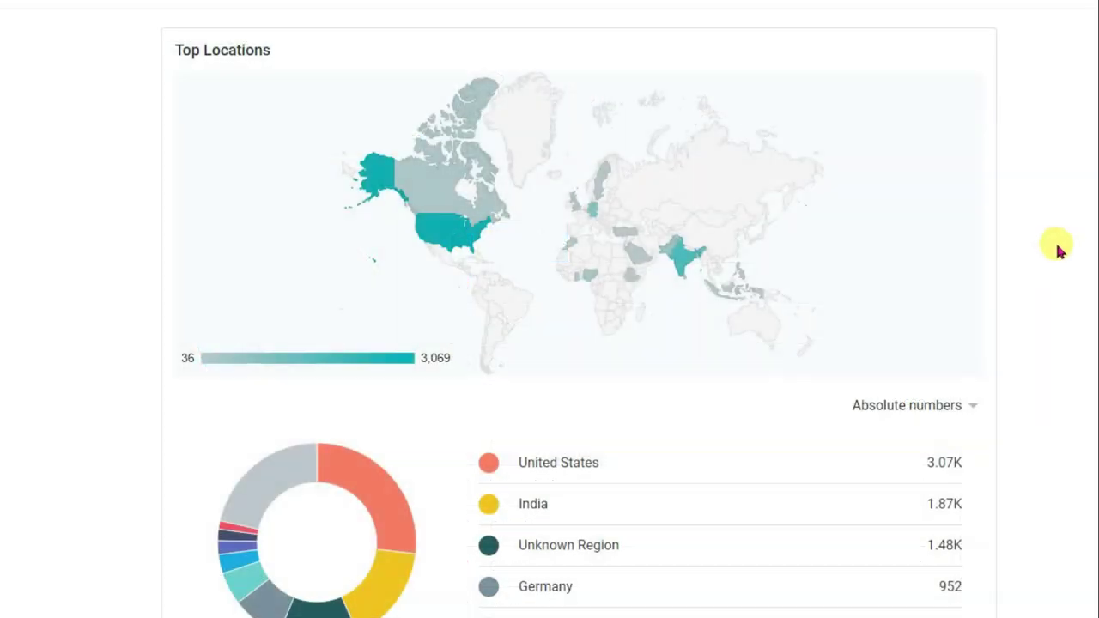
scroll(1059, 249, down, 5)
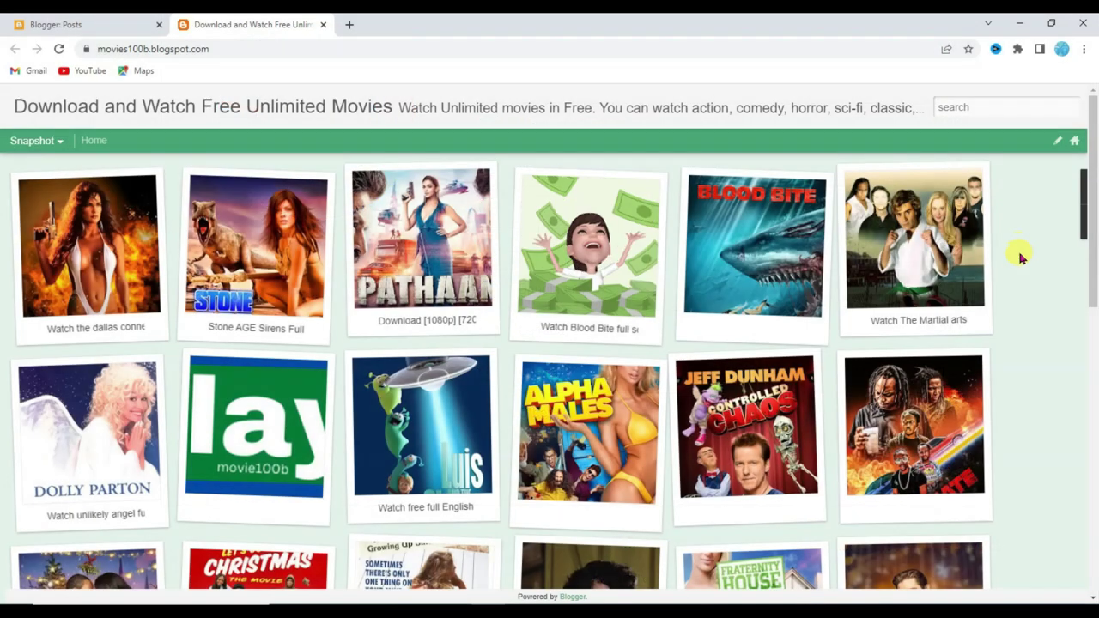
scroll(1022, 257, down, 3)
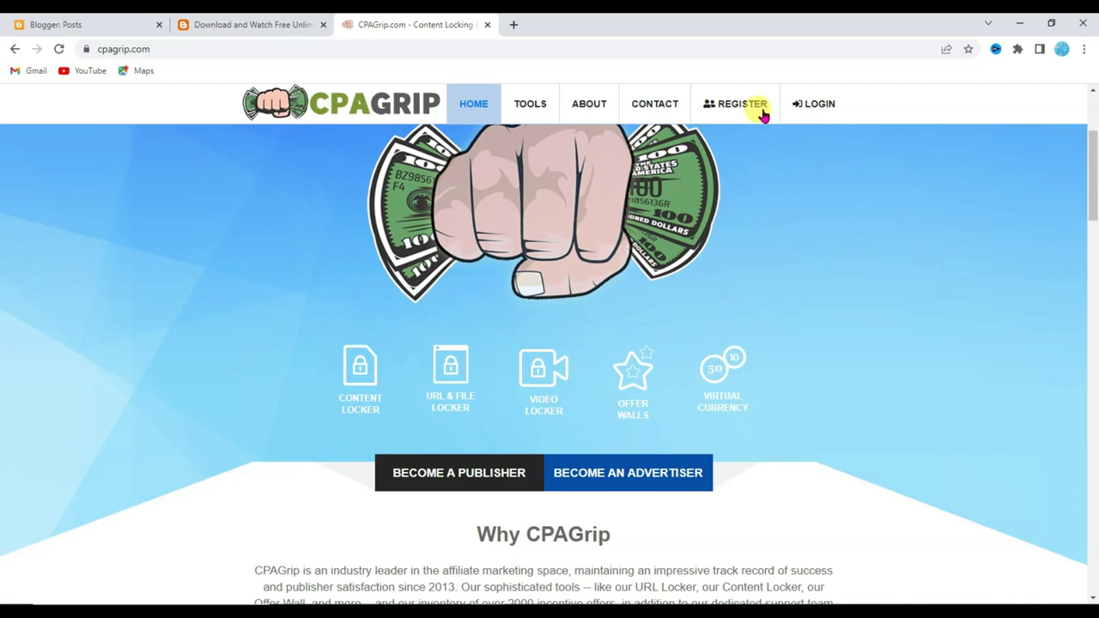
- Open the CPAGrip publisher sign-up form and set Publisher Type to Website/Incent
click(732, 104)
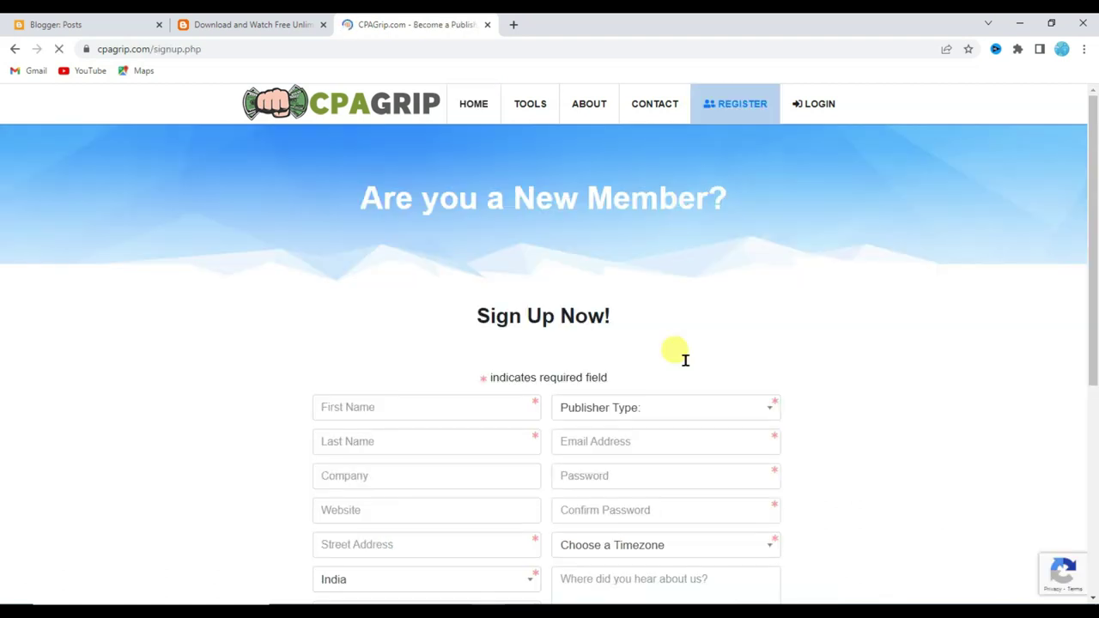
scroll(761, 314, down, 2)
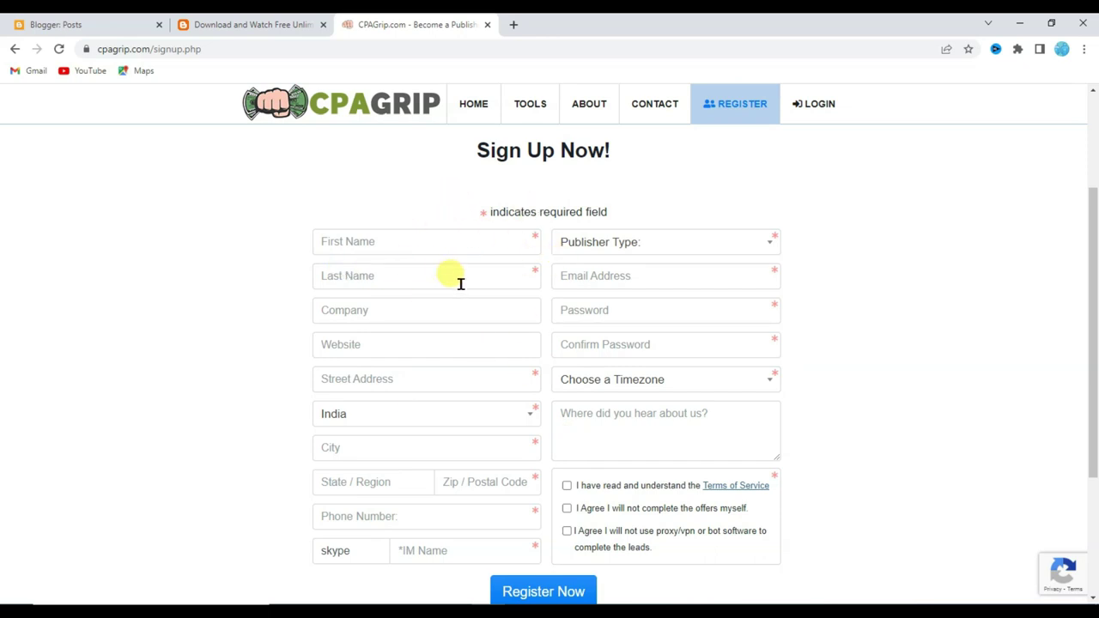
scroll(481, 344, down, 1)
scroll(657, 244, up, 1)
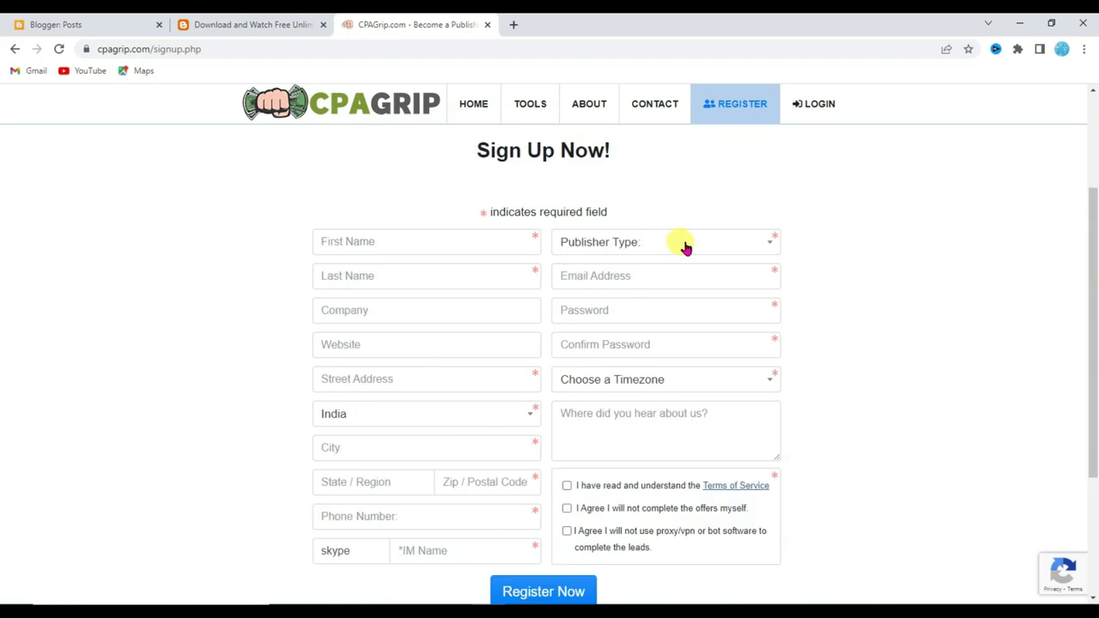
click(680, 245)
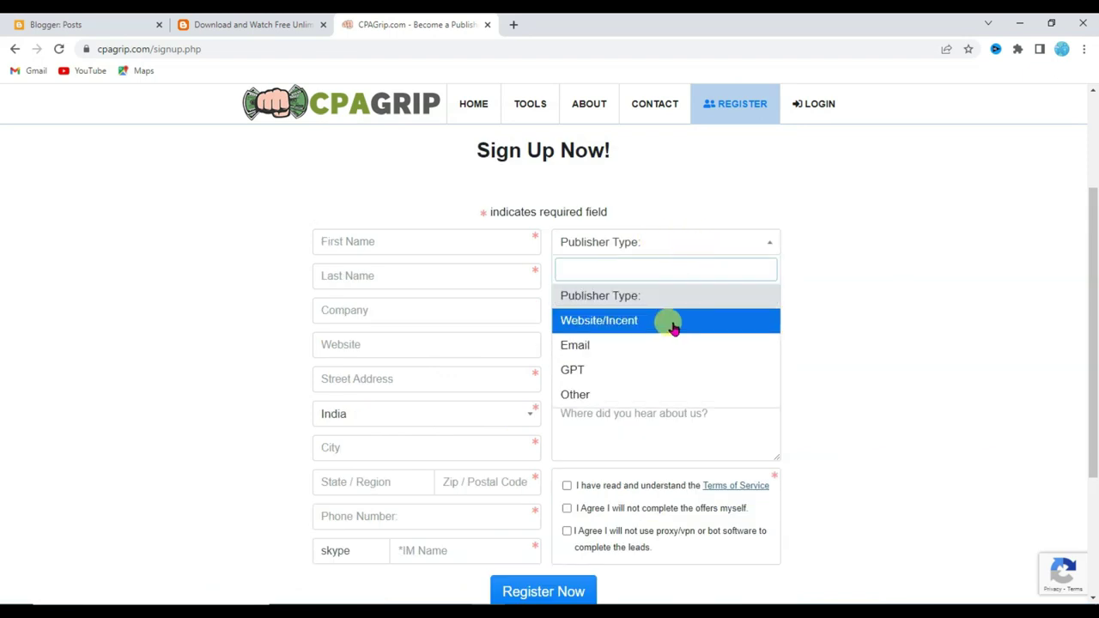
click(637, 324)
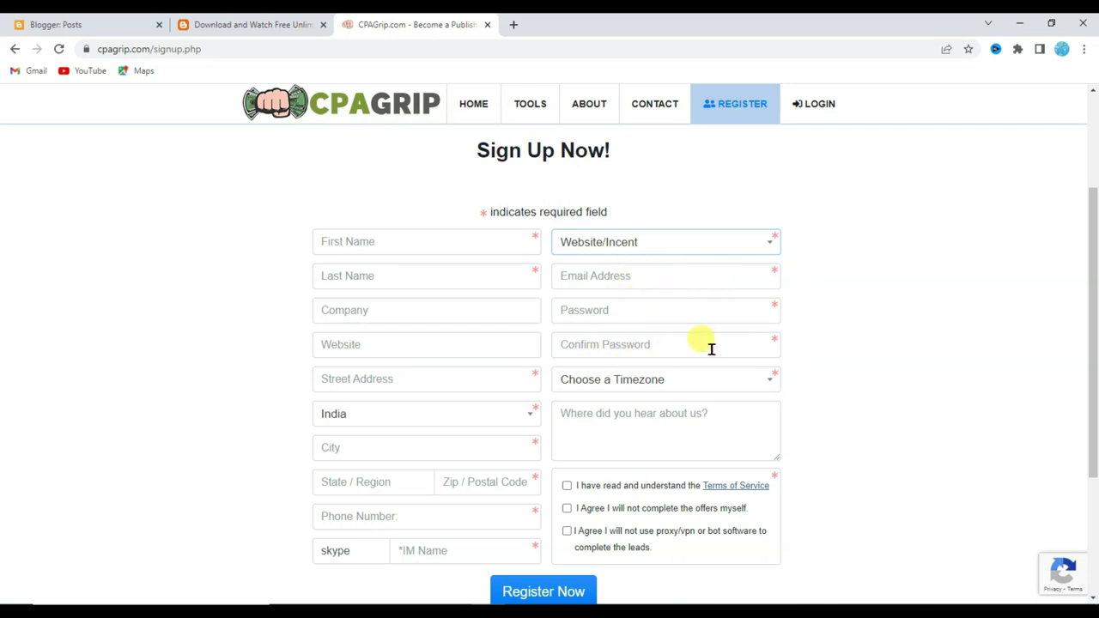
- Choose the (GMT-10:00) Hawaii timezone and tick the Terms of Service and no proxy/VPN/bots agreements
scroll(773, 344, down, 1)
click(652, 311)
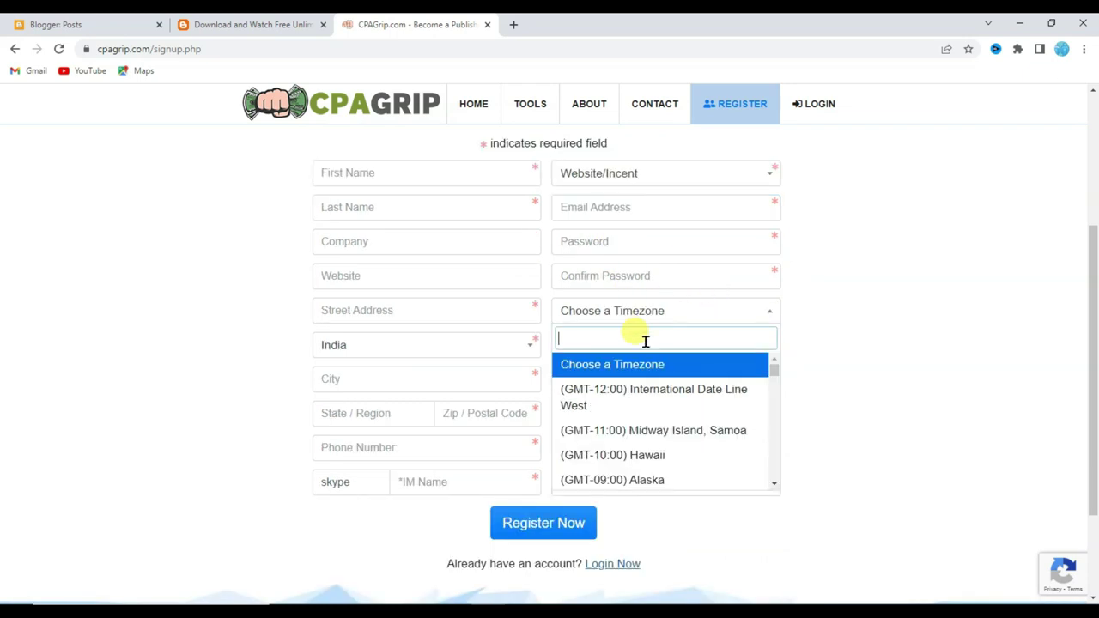
click(661, 453)
scroll(668, 453, down, 1)
click(567, 350)
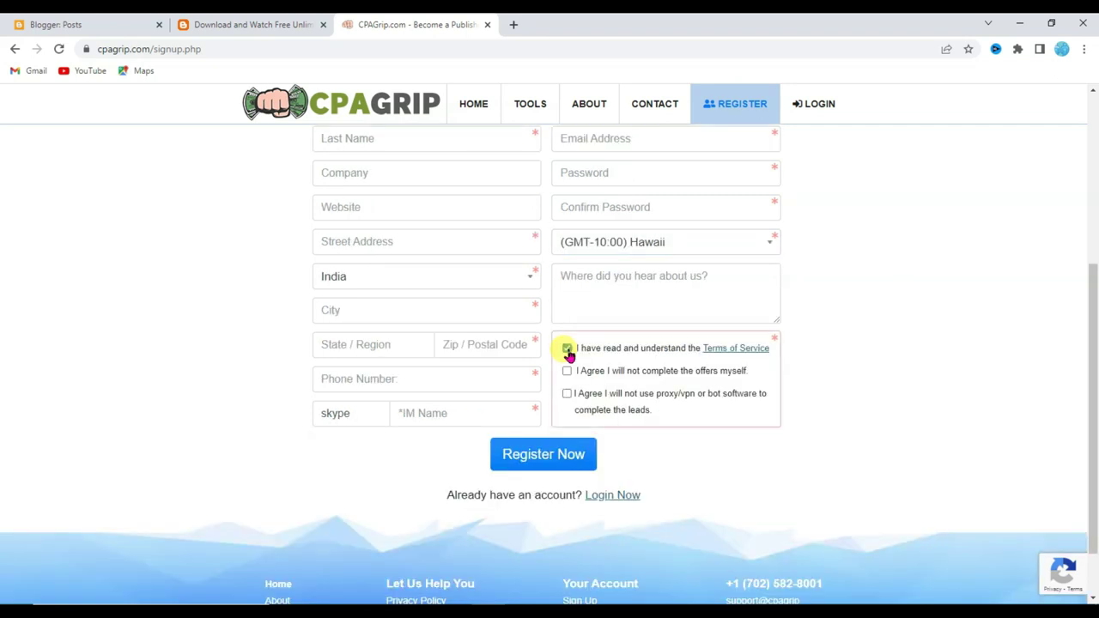
click(569, 394)
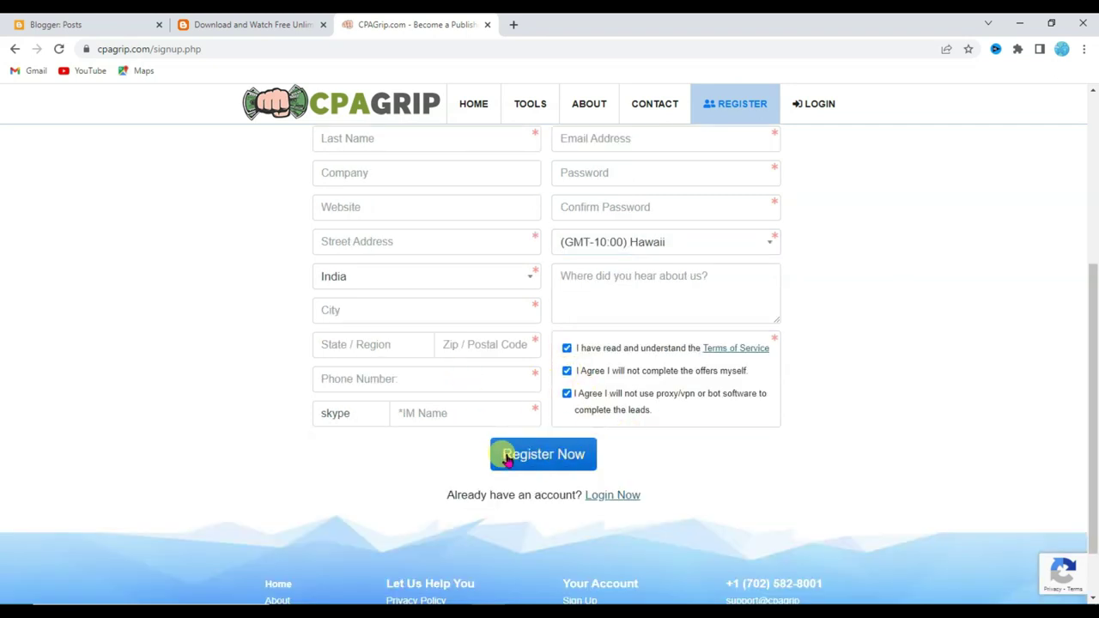
scroll(859, 283, up, 1)
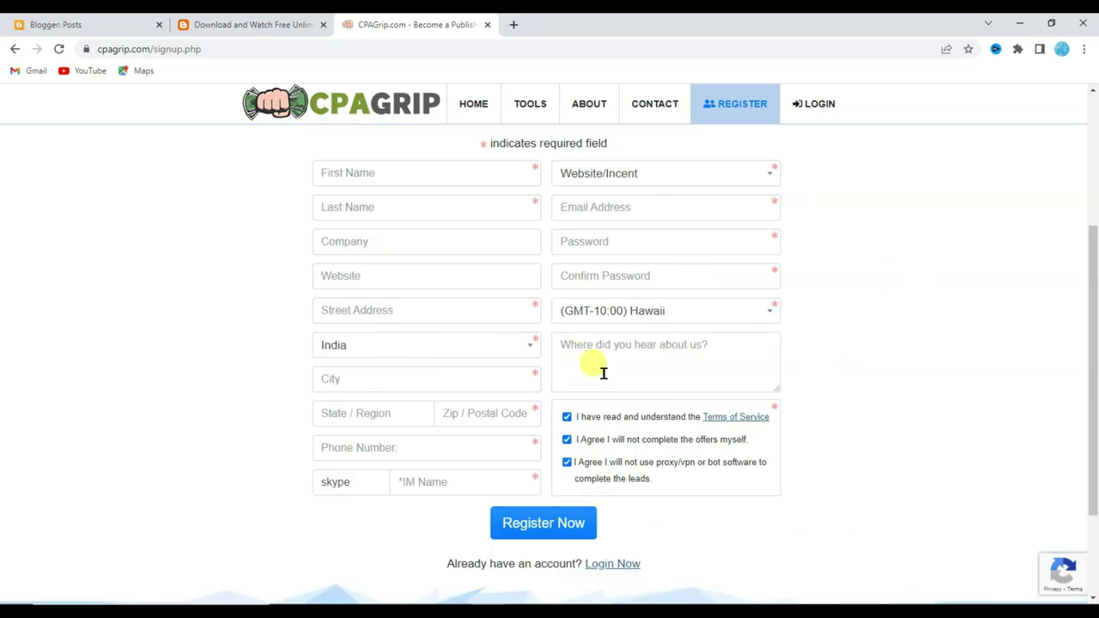
scroll(601, 371, up, 2)
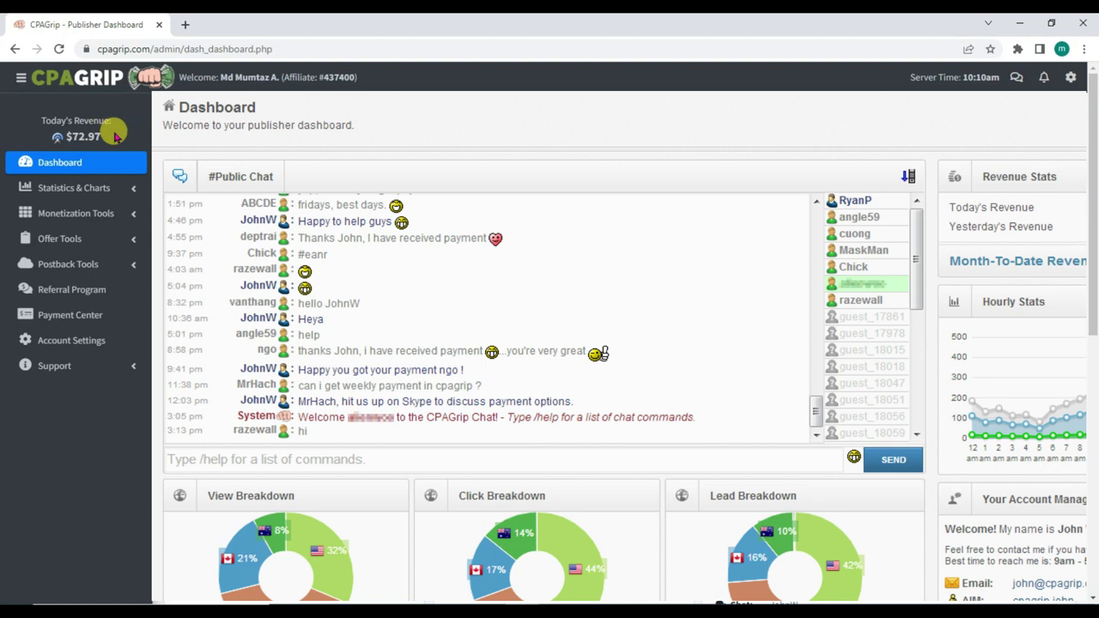
- Go to Offer Tools > My Offers and filter offers to US | United States
click(107, 240)
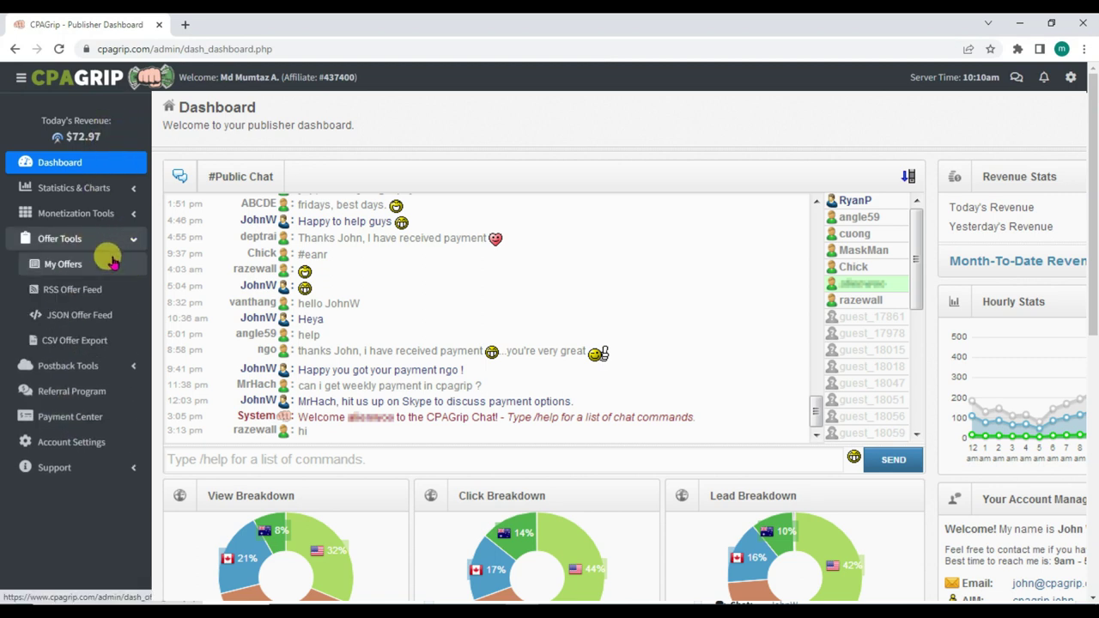
click(87, 267)
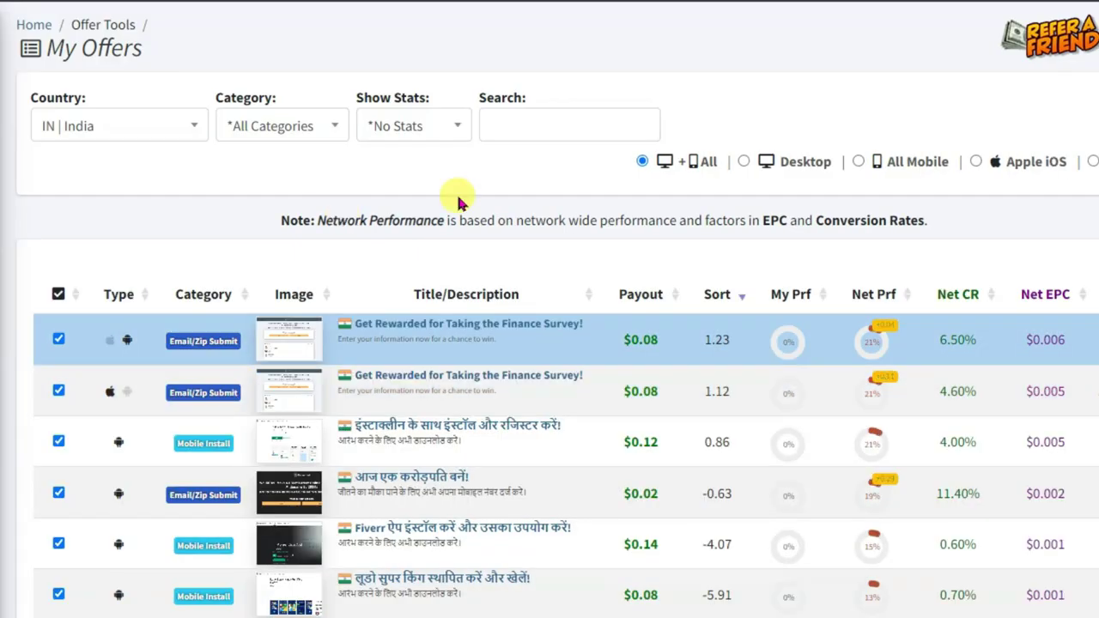
click(147, 126)
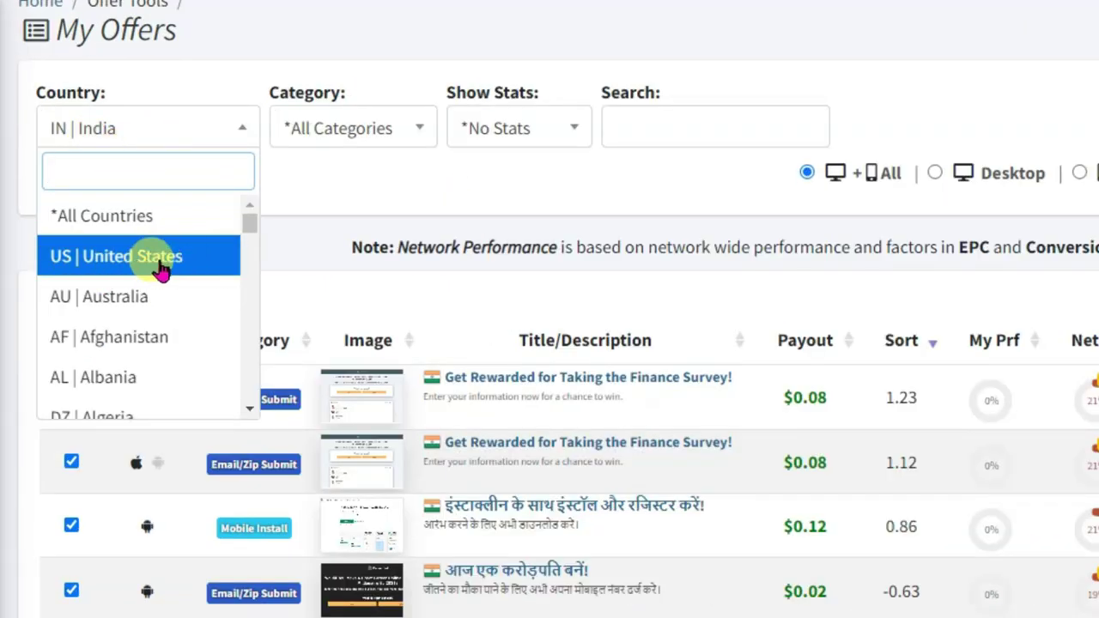
click(161, 268)
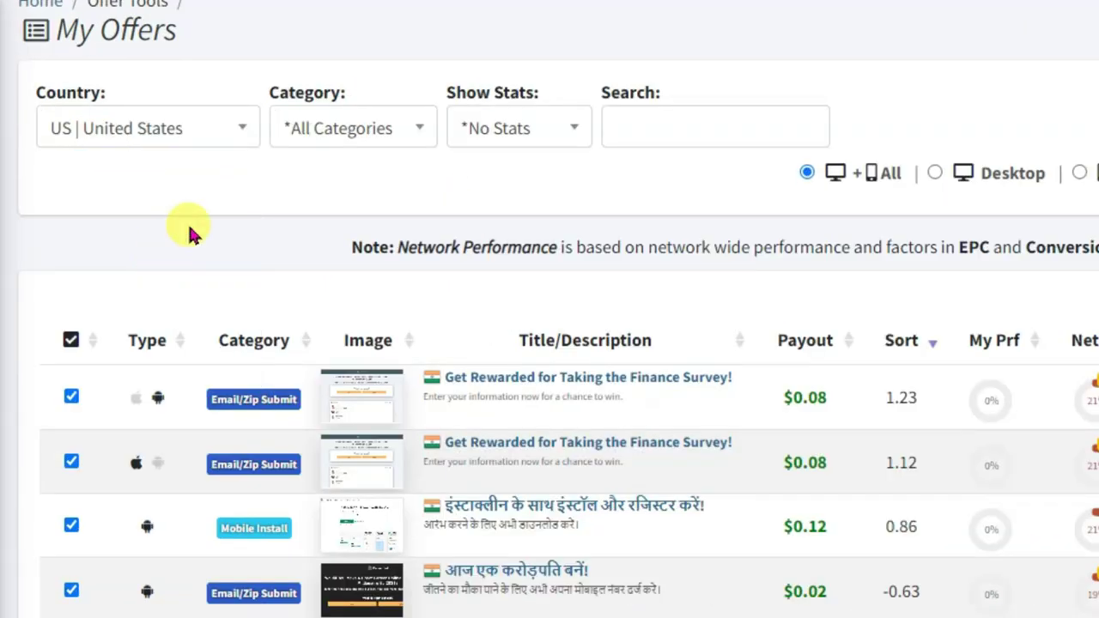
- Sort the US offers by payout and scroll down to the McDonalds gift-card rows
scroll(527, 249, down, 15)
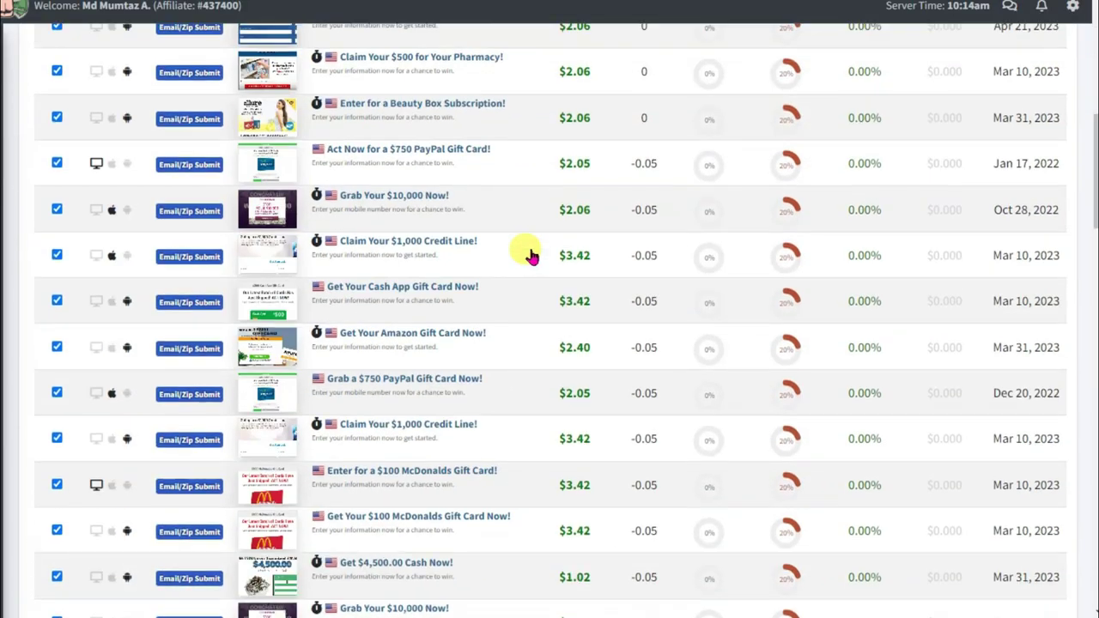
scroll(528, 255, down, 2)
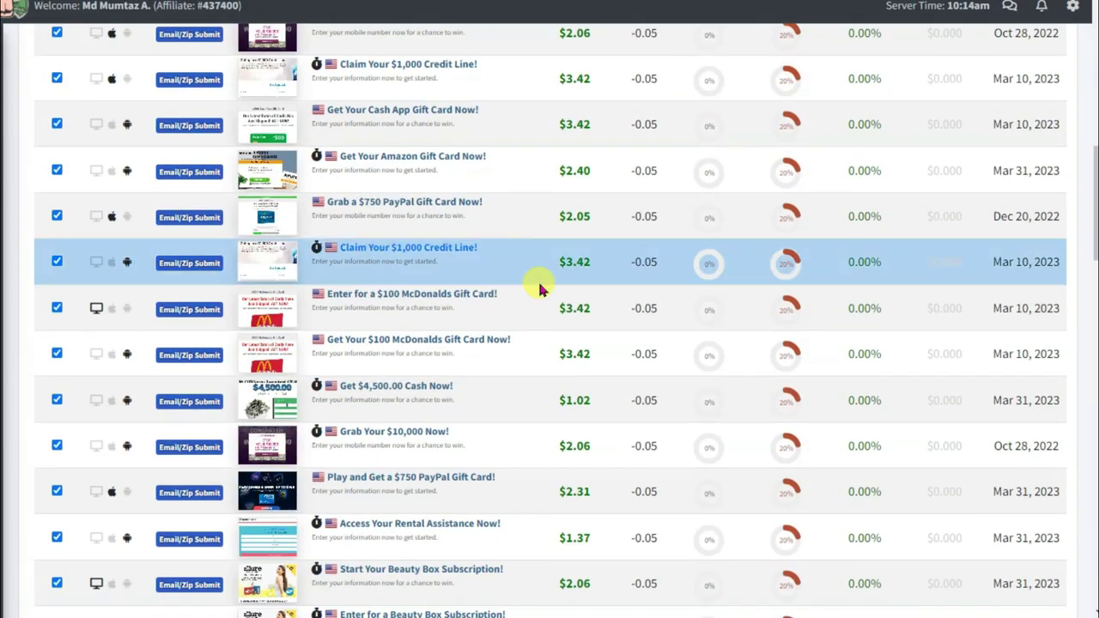
scroll(533, 318, up, 8)
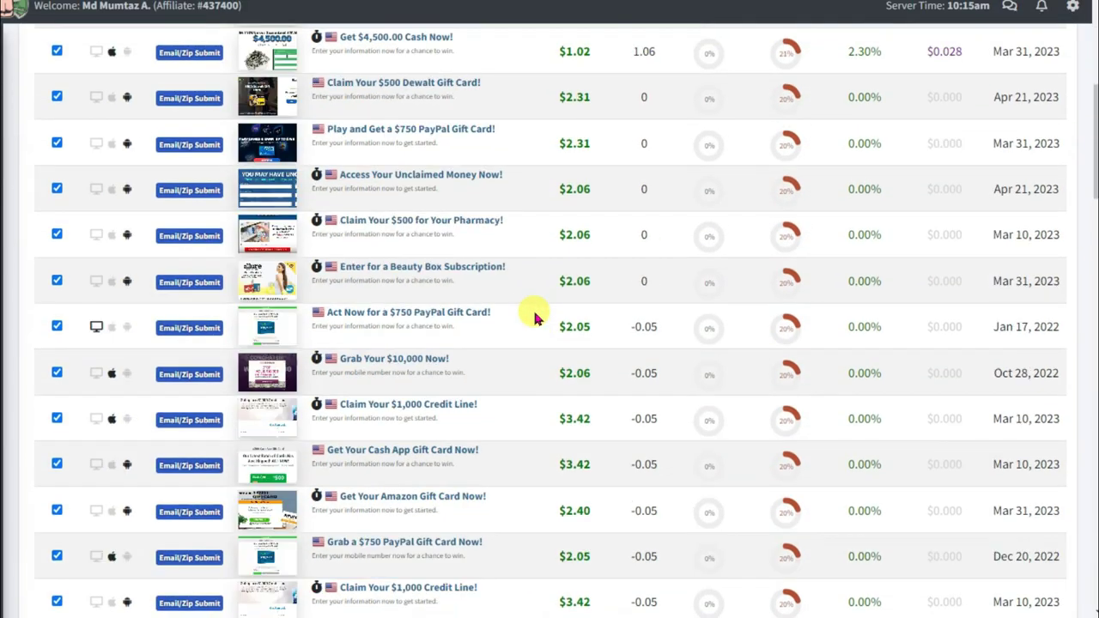
scroll(534, 318, up, 1)
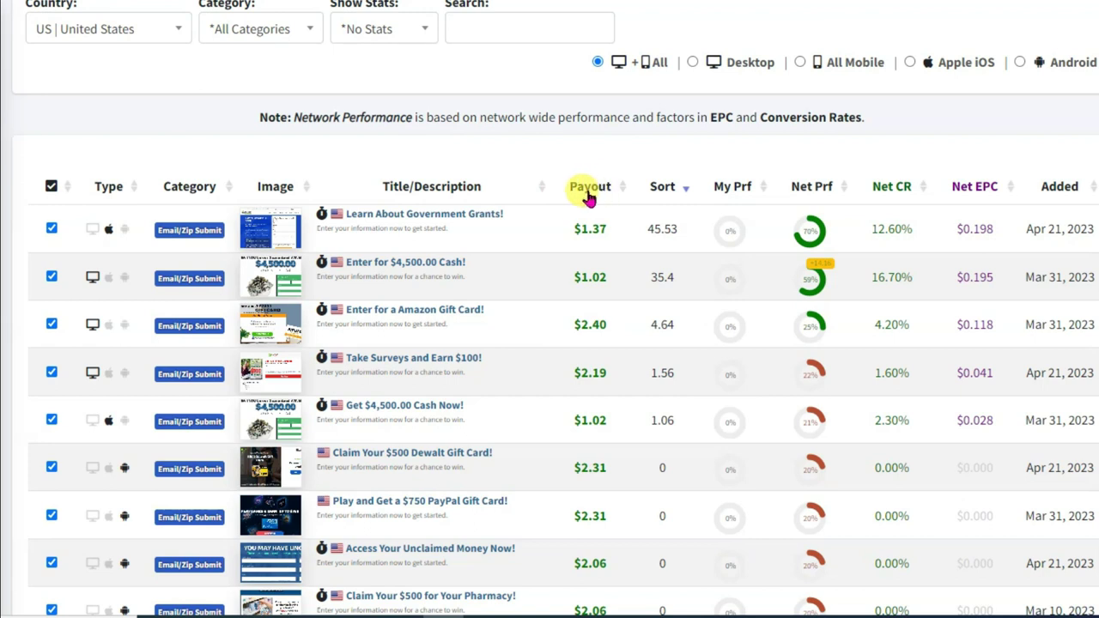
click(589, 187)
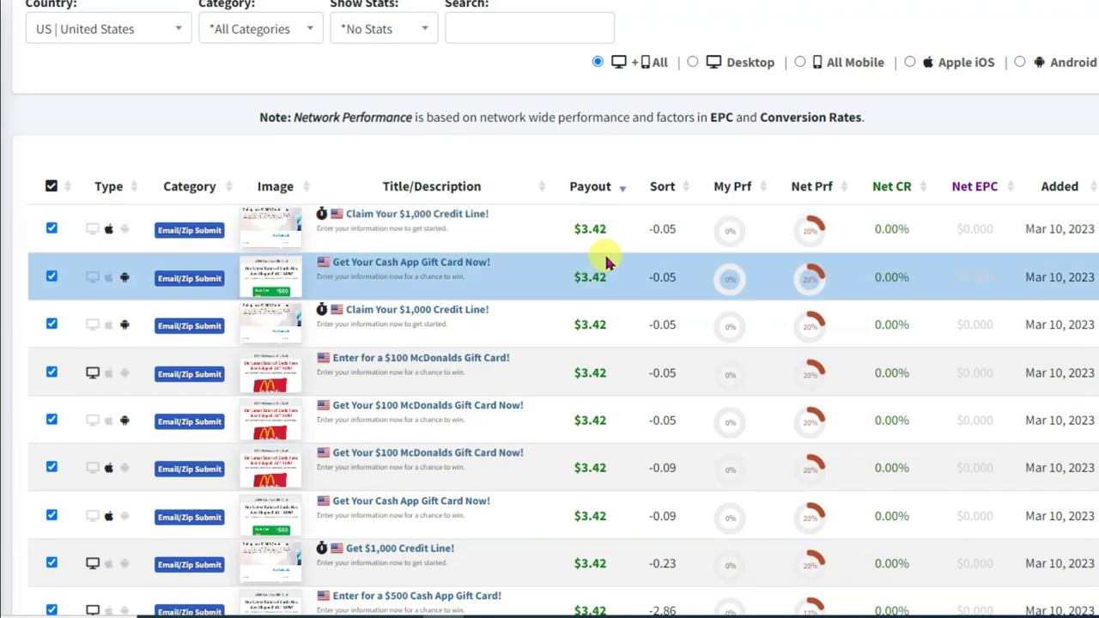
scroll(530, 168, down, 1)
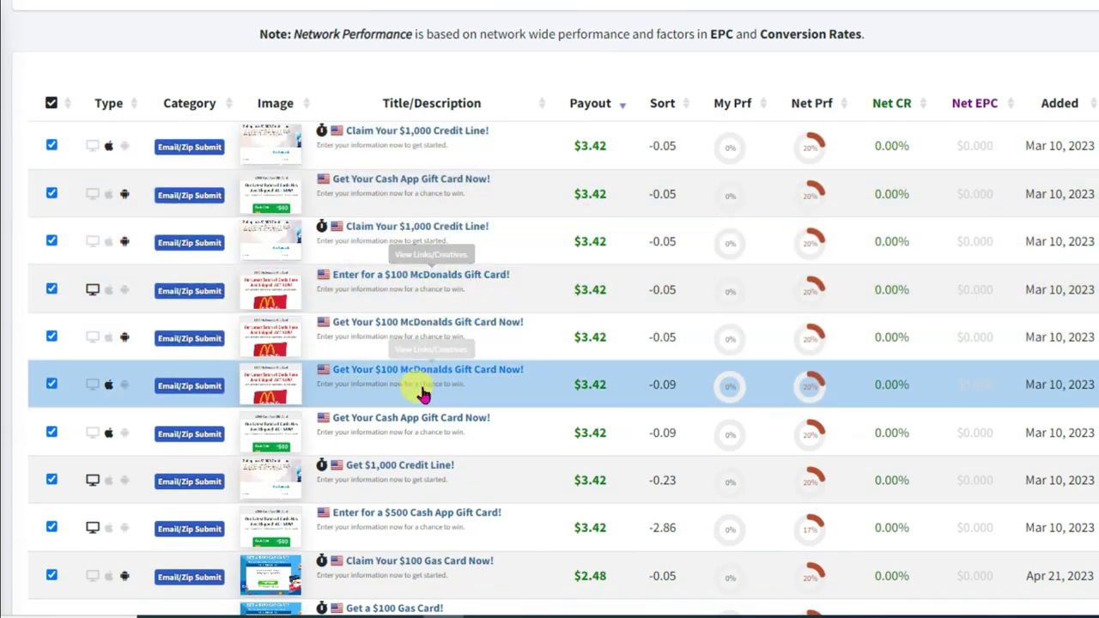
- Open the '$100 McDonalds Gift Card' offer details and highlight its United States-only restriction
click(452, 279)
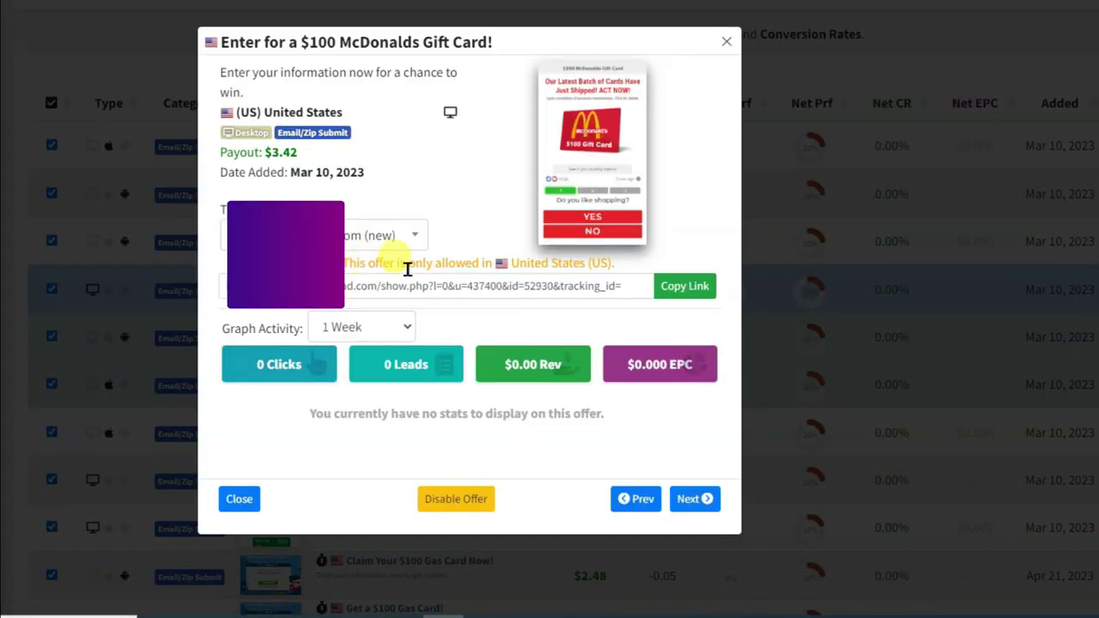
drag(408, 268, 631, 253)
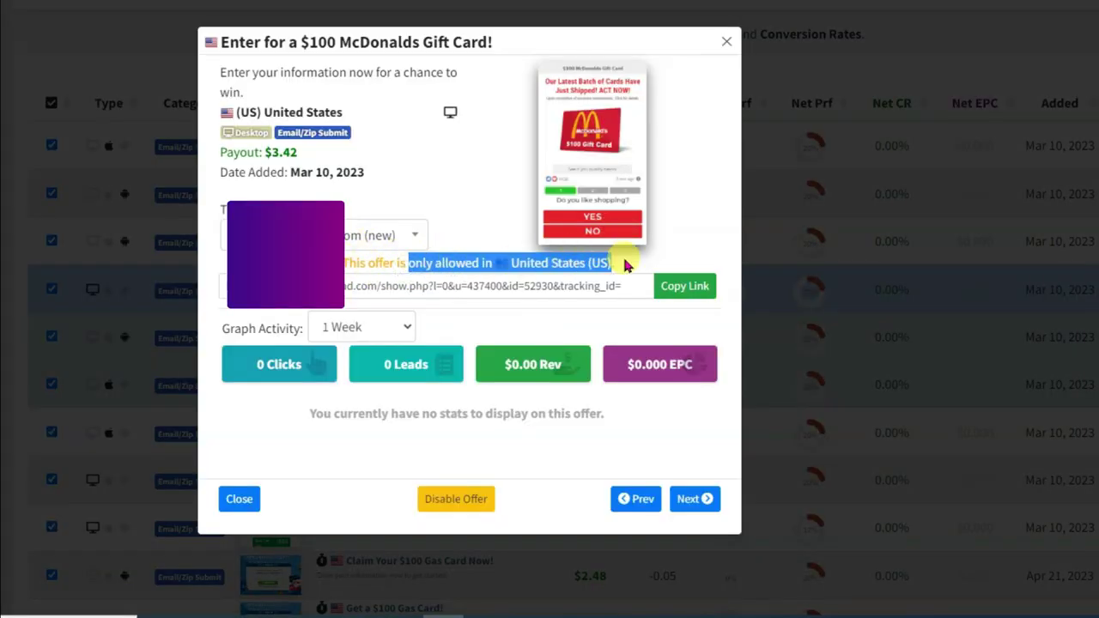
click(345, 299)
drag(225, 286, 601, 287)
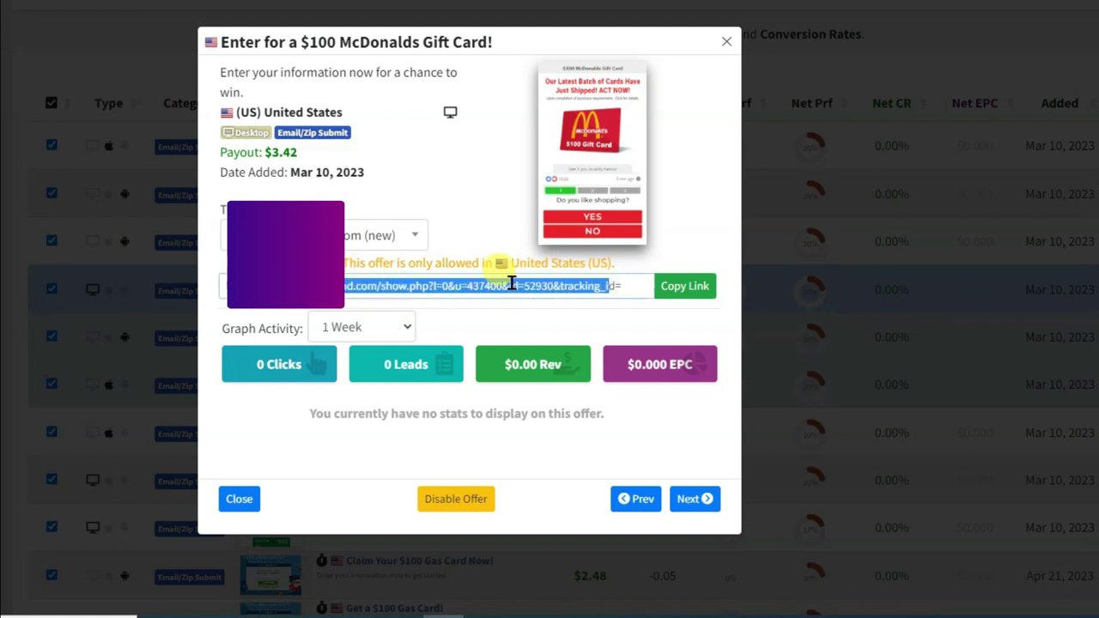
click(533, 299)
drag(520, 261, 516, 306)
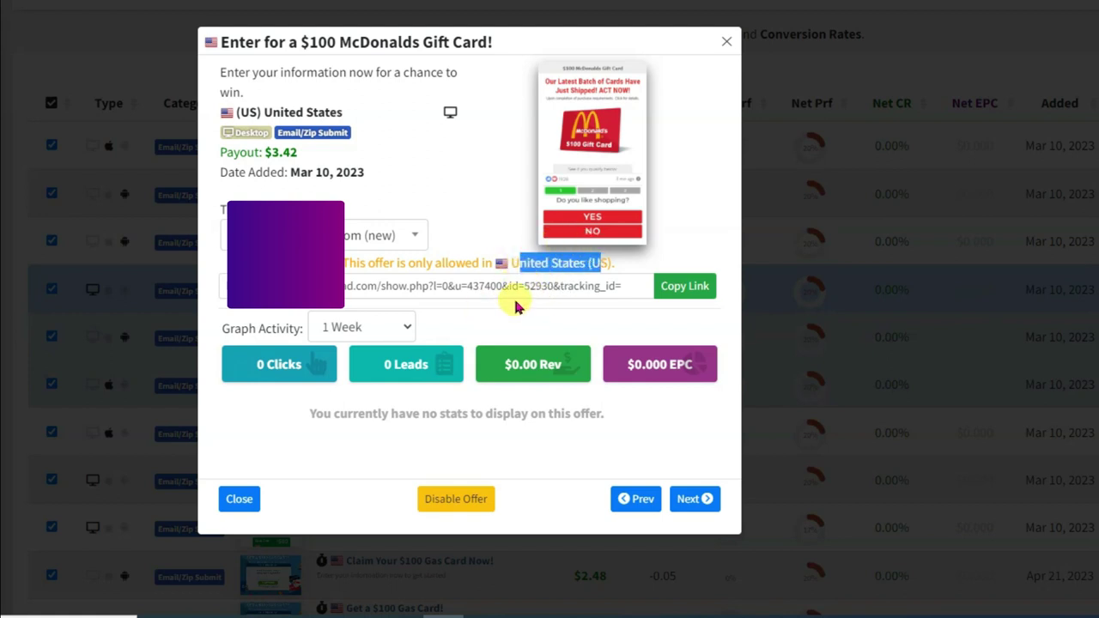
- Point out the Email/Zip Submit type and $3.42 payout, then select the whole tracking link
drag(282, 137, 352, 146)
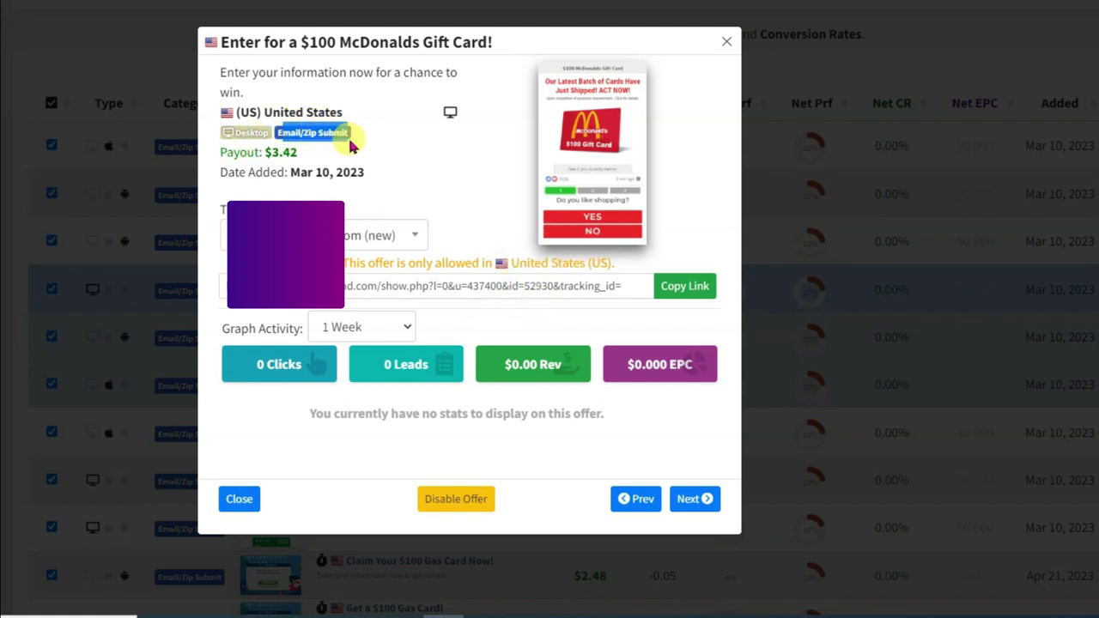
drag(263, 153, 315, 157)
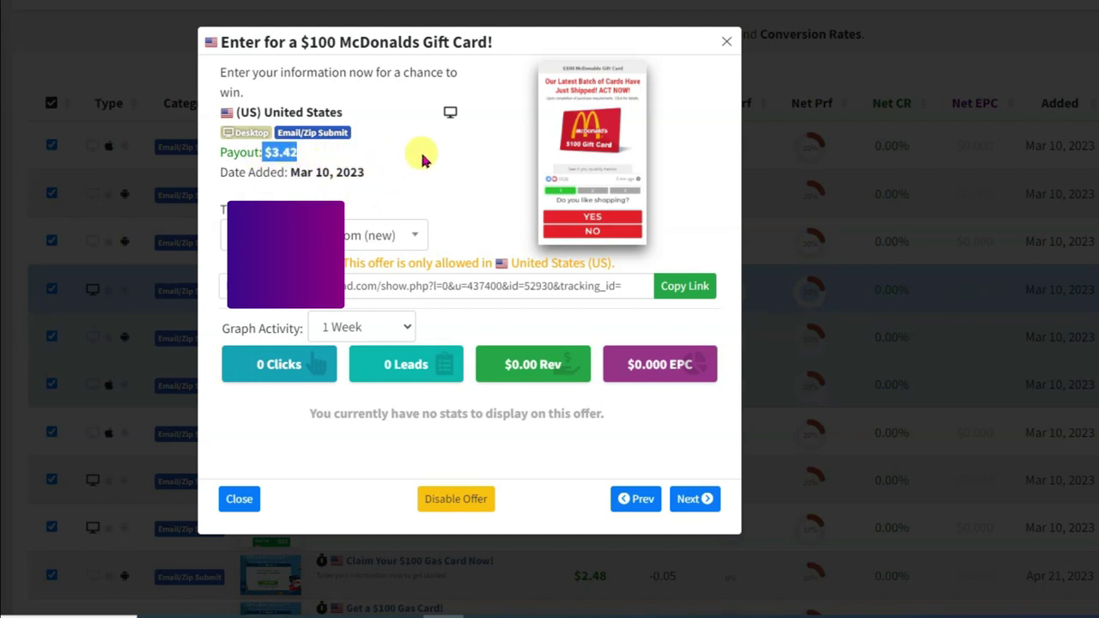
click(451, 287)
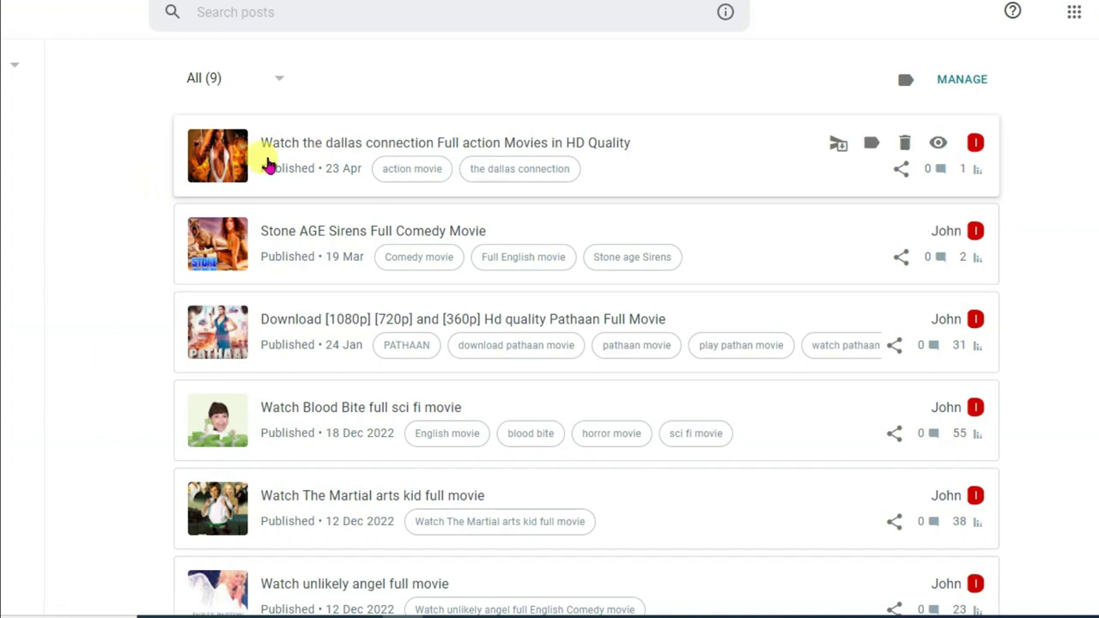
scroll(158, 333, down, 3)
scroll(158, 332, up, 4)
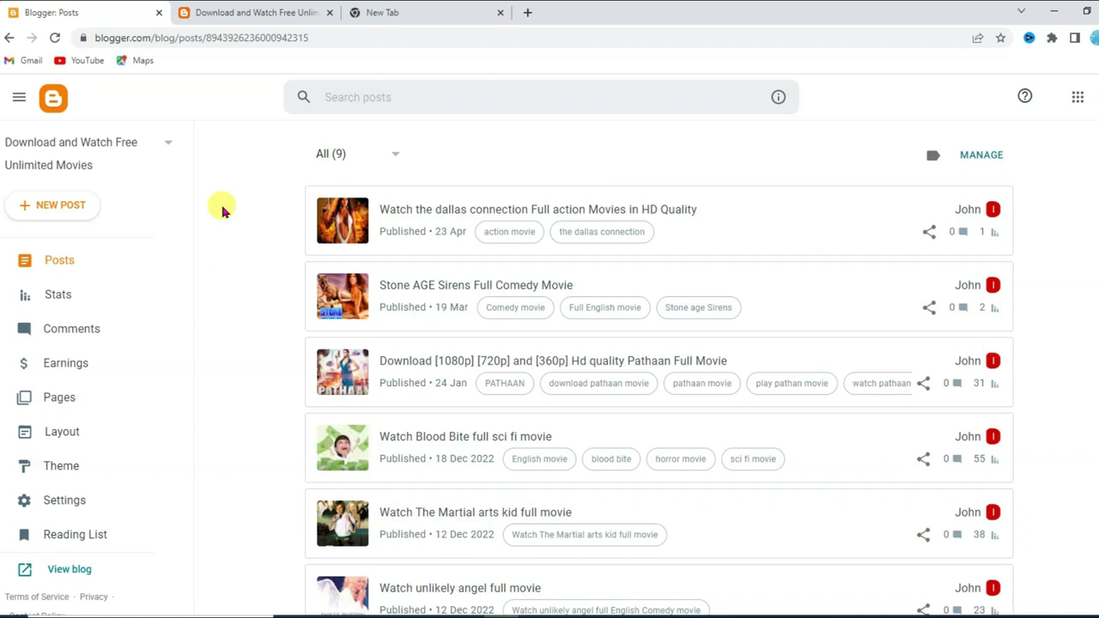
- Search 'tuby', open tubitv.com, and go to The Maid's details page from the Romance row
key(ctrl+3)
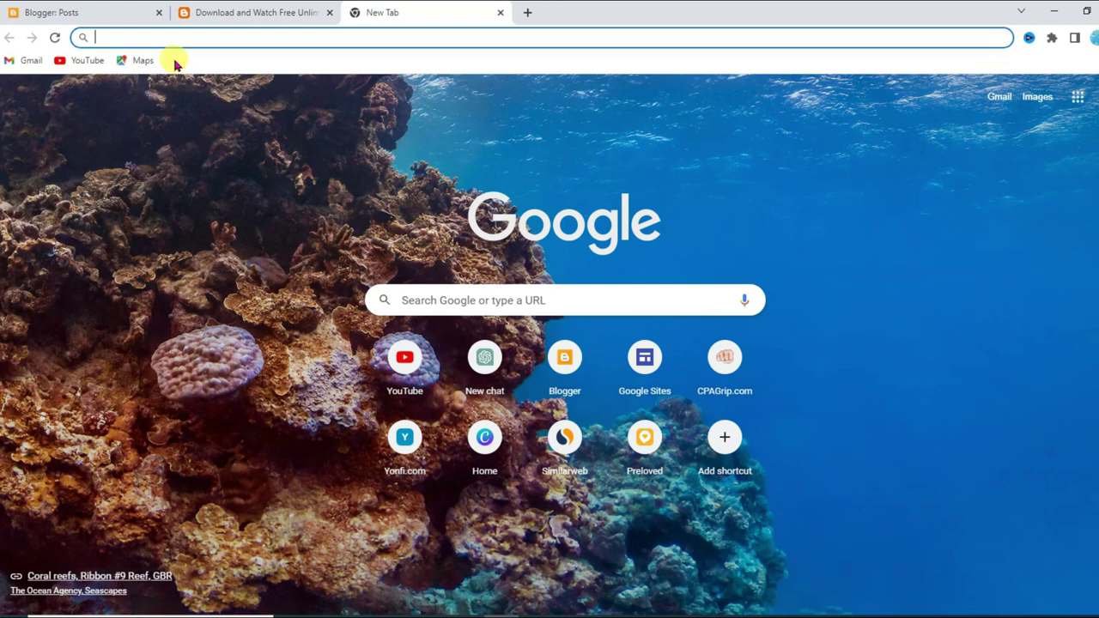
text(tuby)
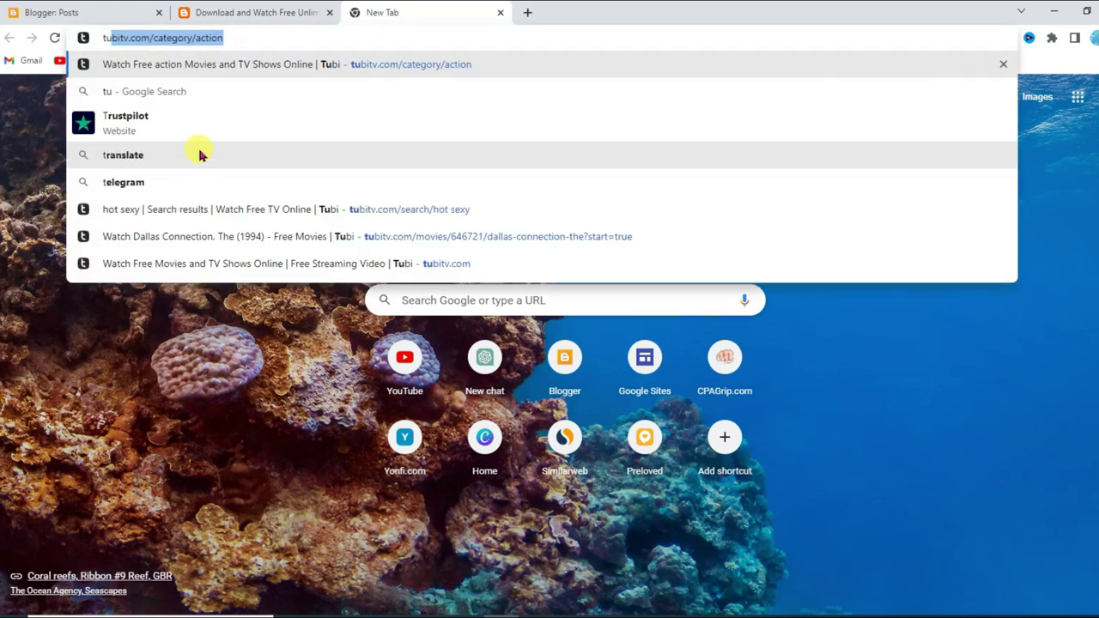
key(Return)
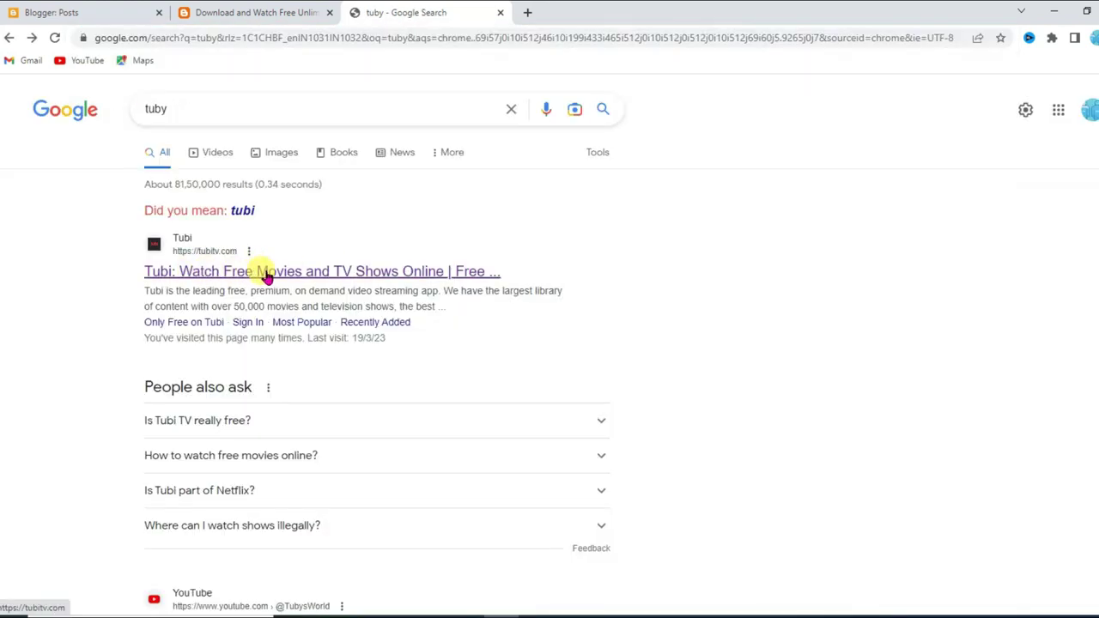
click(266, 273)
scroll(496, 324, down, 5)
scroll(431, 306, down, 15)
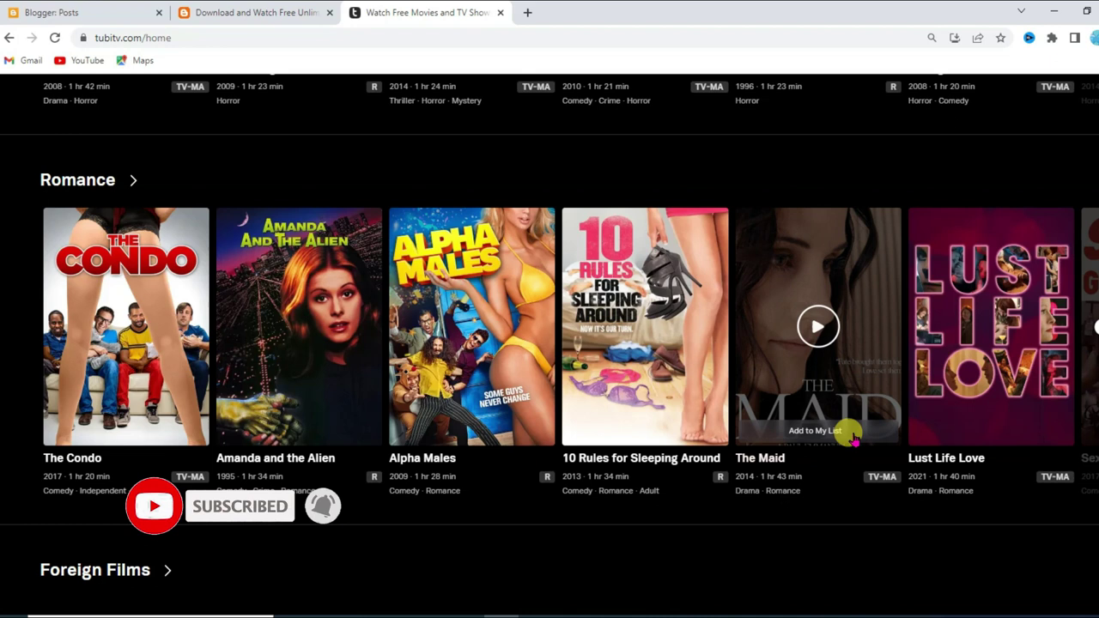
click(849, 366)
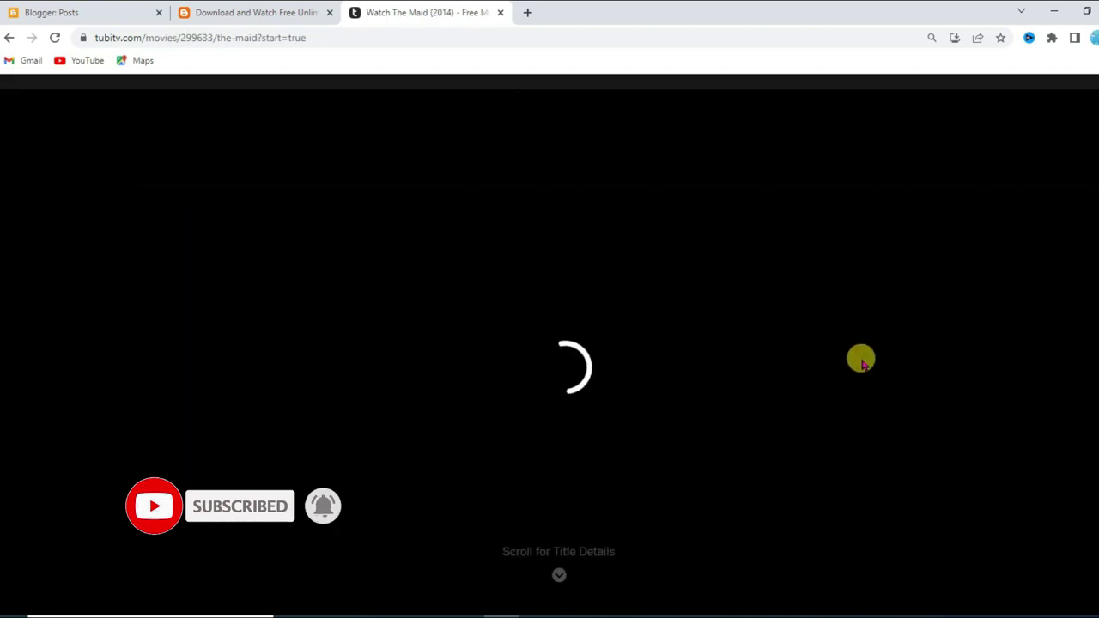
- Save The Maid poster image to Downloads as 'the maid'
right_click(137, 236)
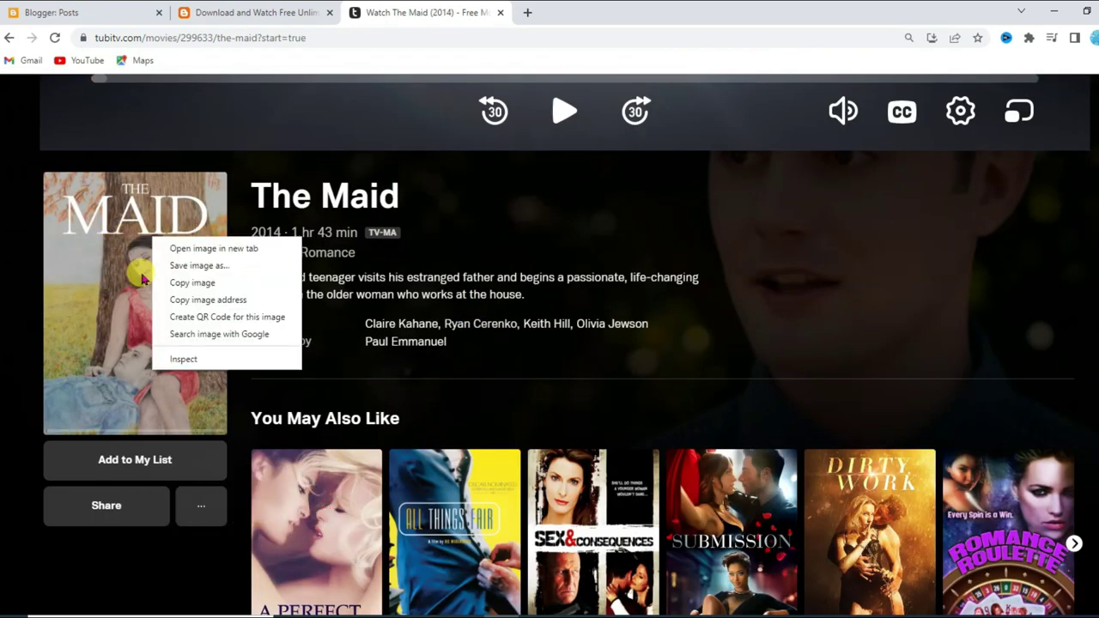
click(196, 266)
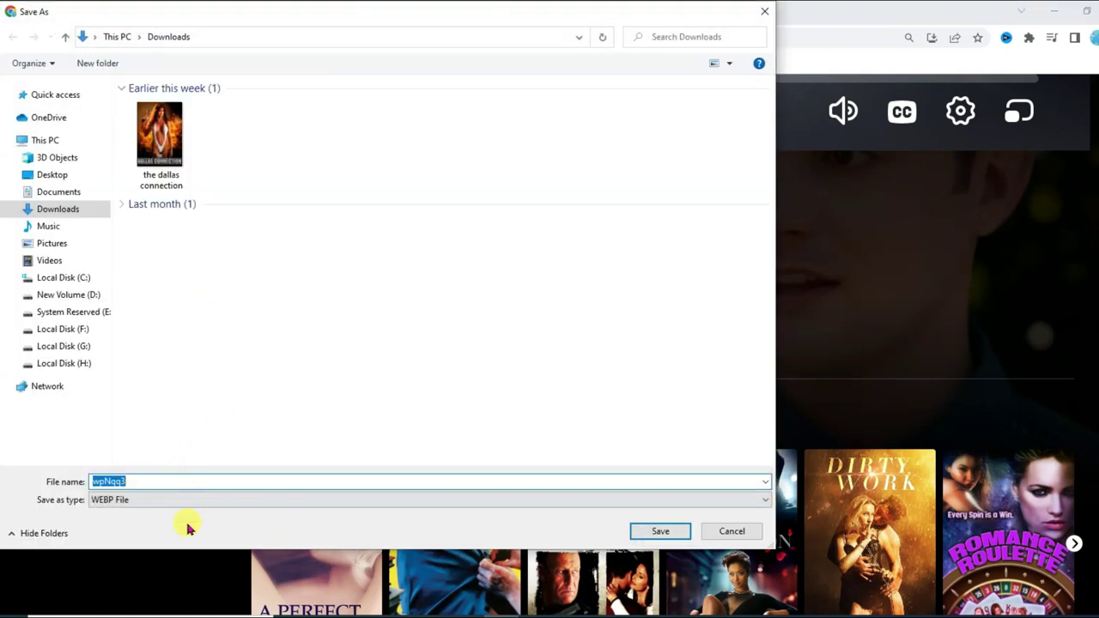
click(660, 532)
drag(242, 187, 396, 186)
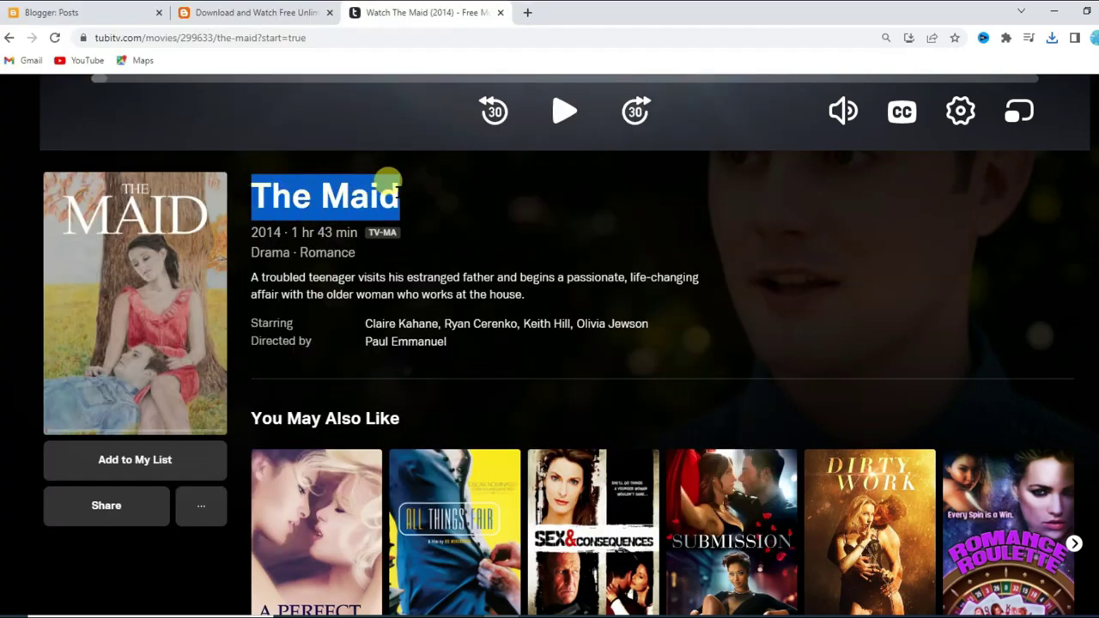
- Start a new post titled 'Download and watch the maid full movie in HD Quality' and copy the title
click(83, 11)
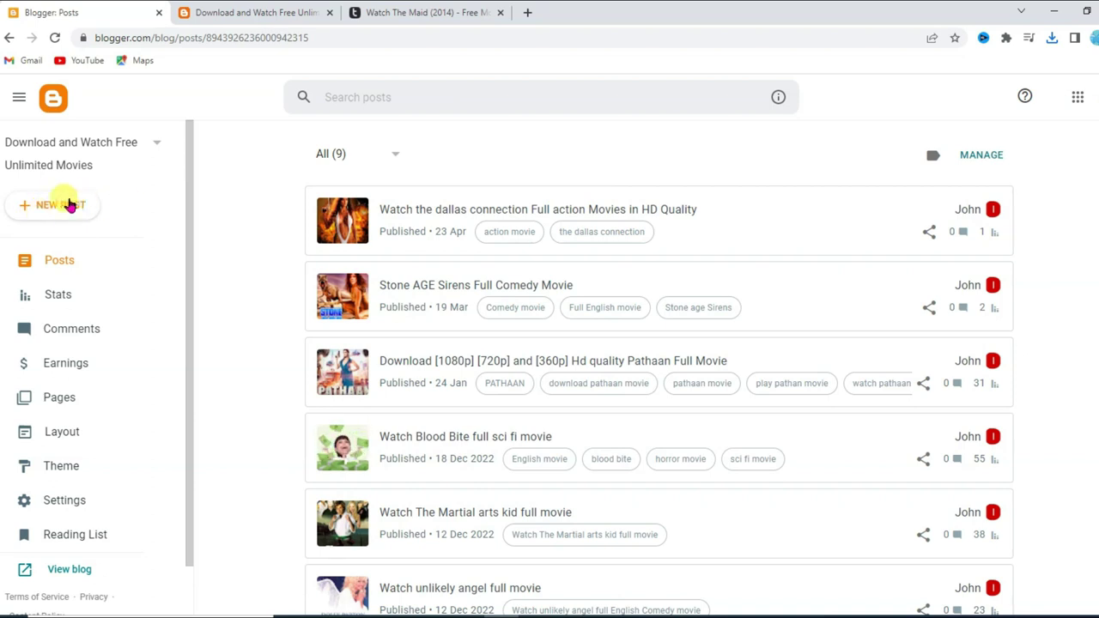
click(62, 206)
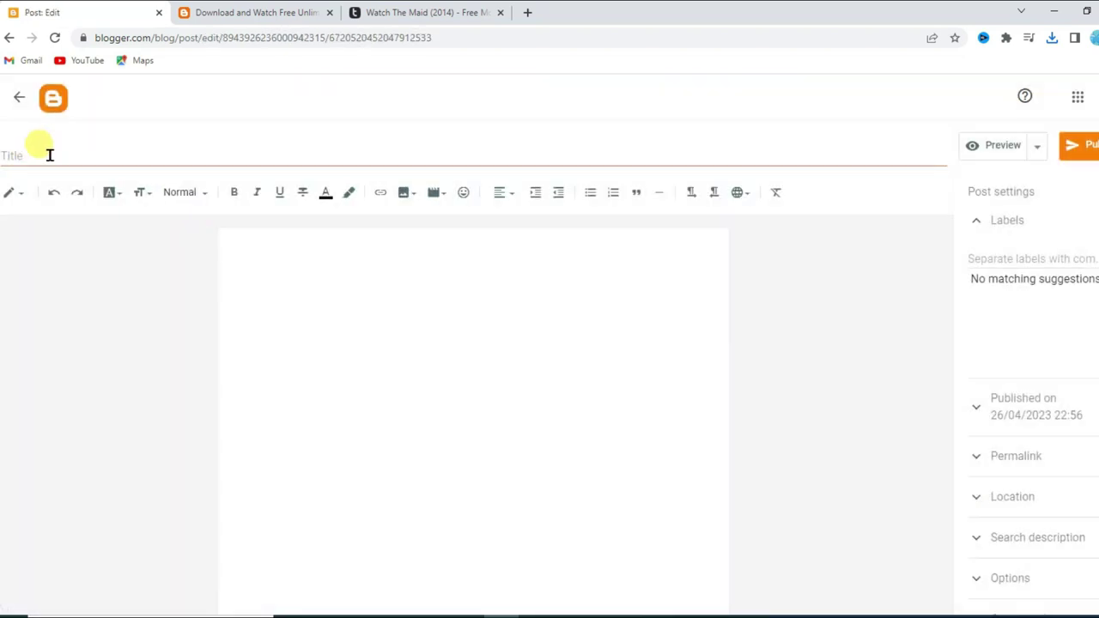
click(57, 153)
text(Download and watch the maid full movie in HD Quality)
drag(286, 158, 5, 158)
right_click(54, 161)
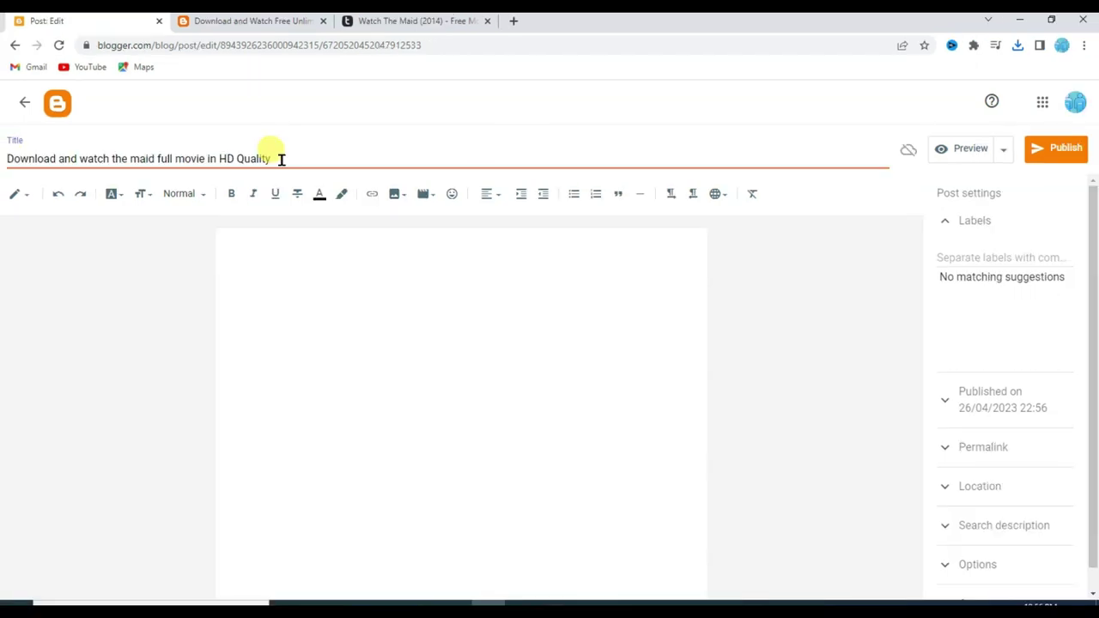
click(123, 225)
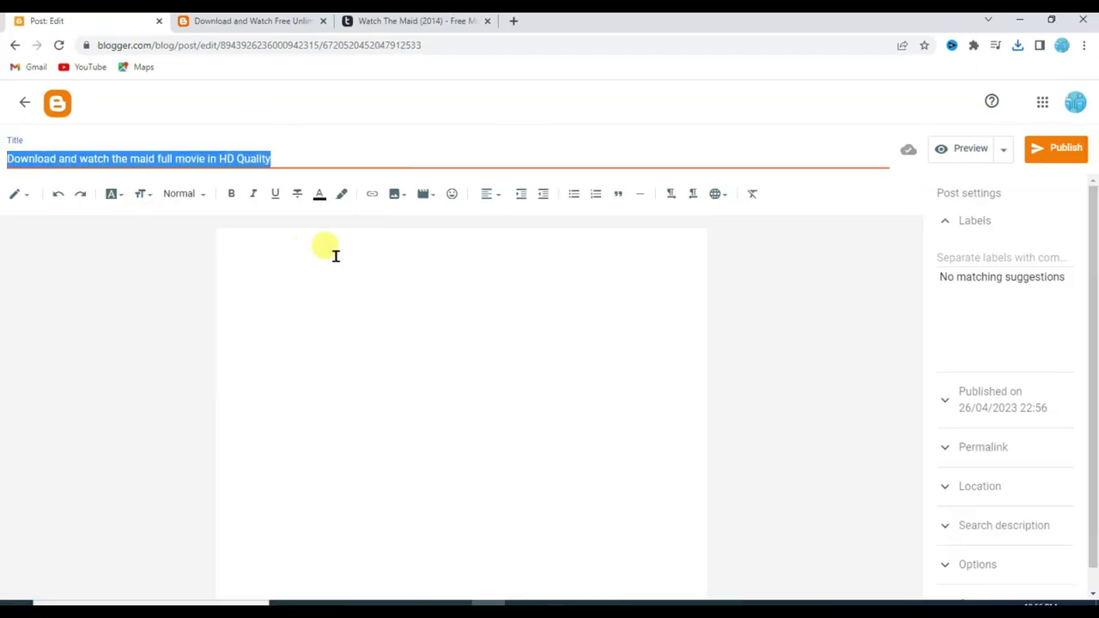
- Paste the title into the post body as a Heading and start a new paragraph below it
click(327, 247)
right_click(304, 268)
click(341, 373)
drag(516, 250, 196, 255)
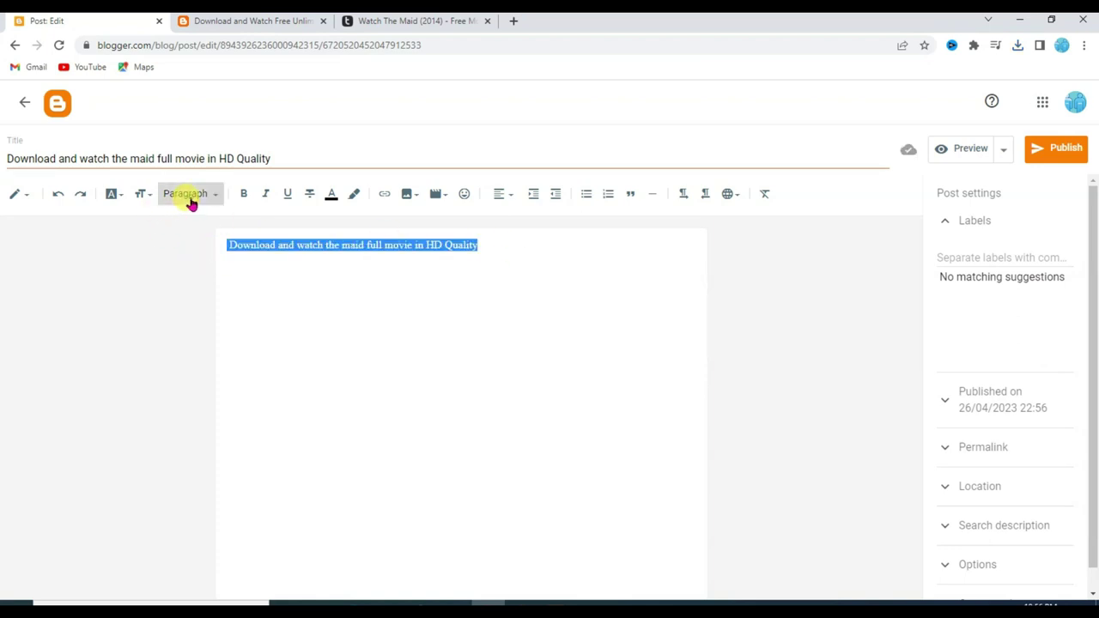
click(191, 201)
click(214, 250)
click(657, 271)
text(.)
key(Return)
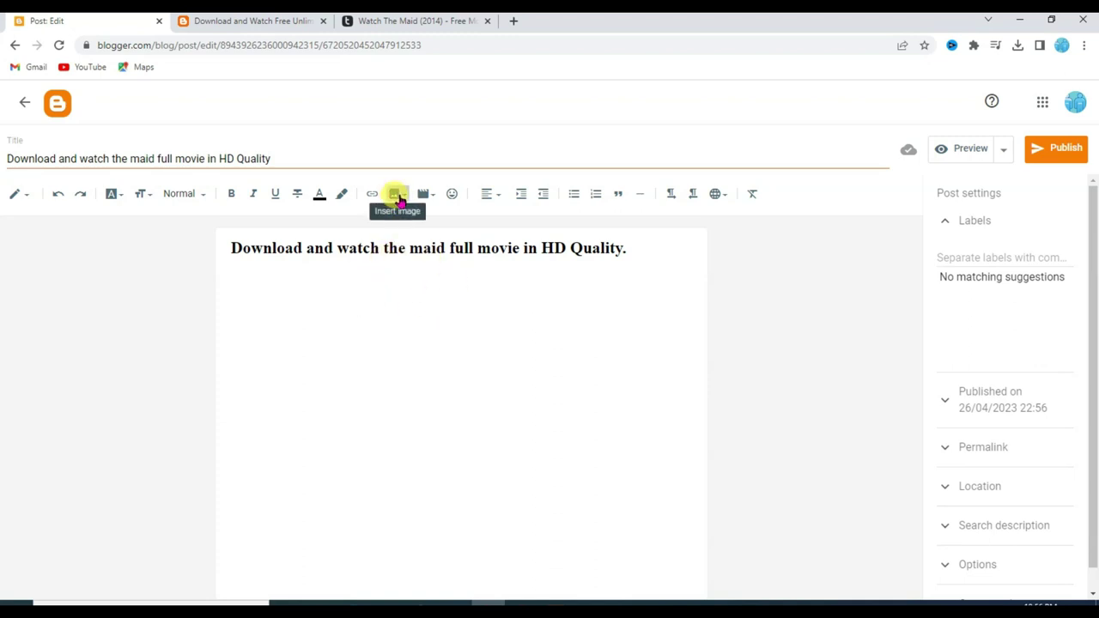
- Upload the 'the maid' poster file from the computer and insert it into the post
click(398, 195)
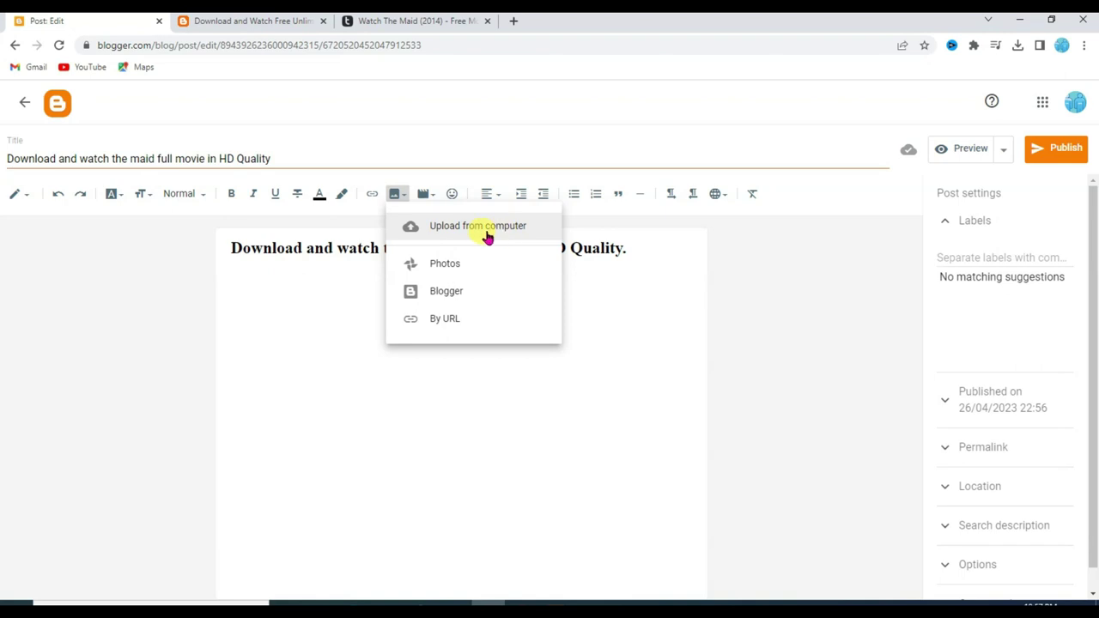
click(490, 241)
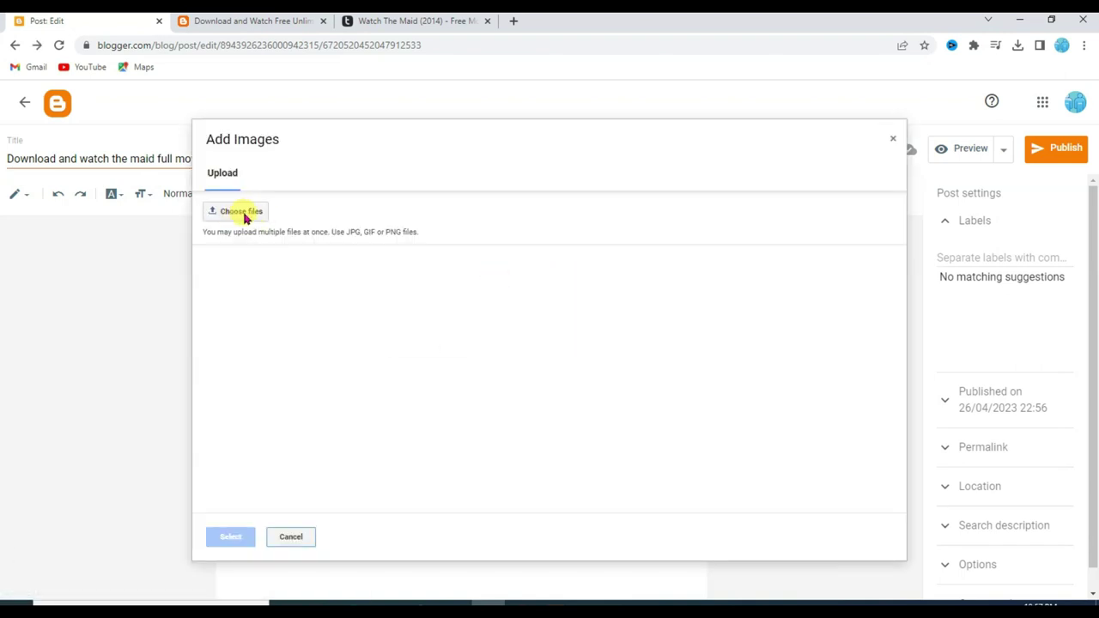
click(243, 211)
click(182, 125)
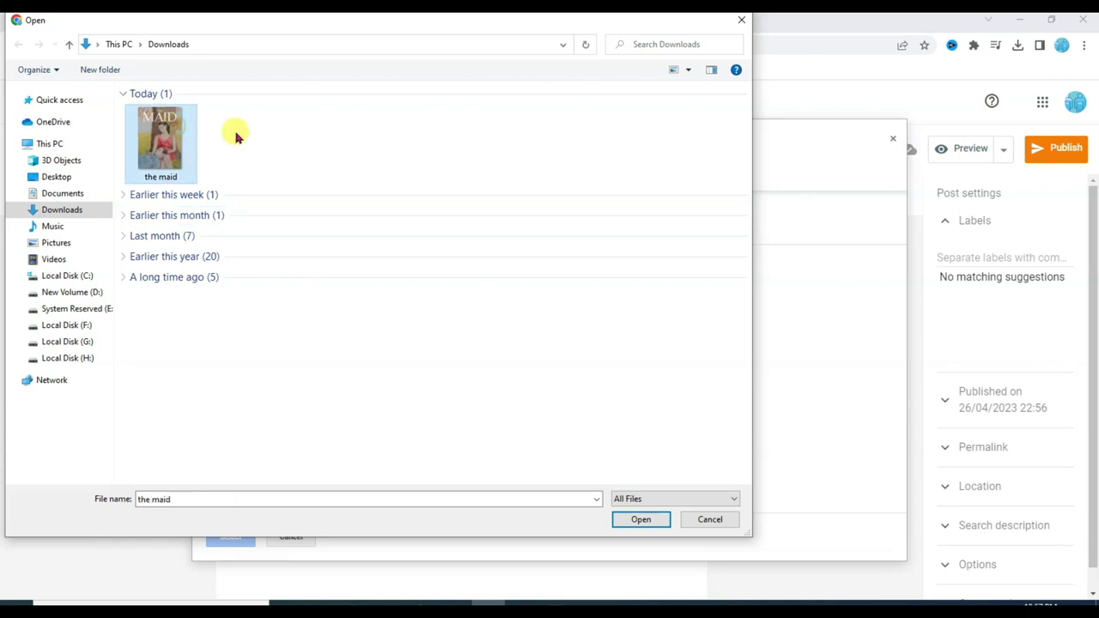
click(643, 522)
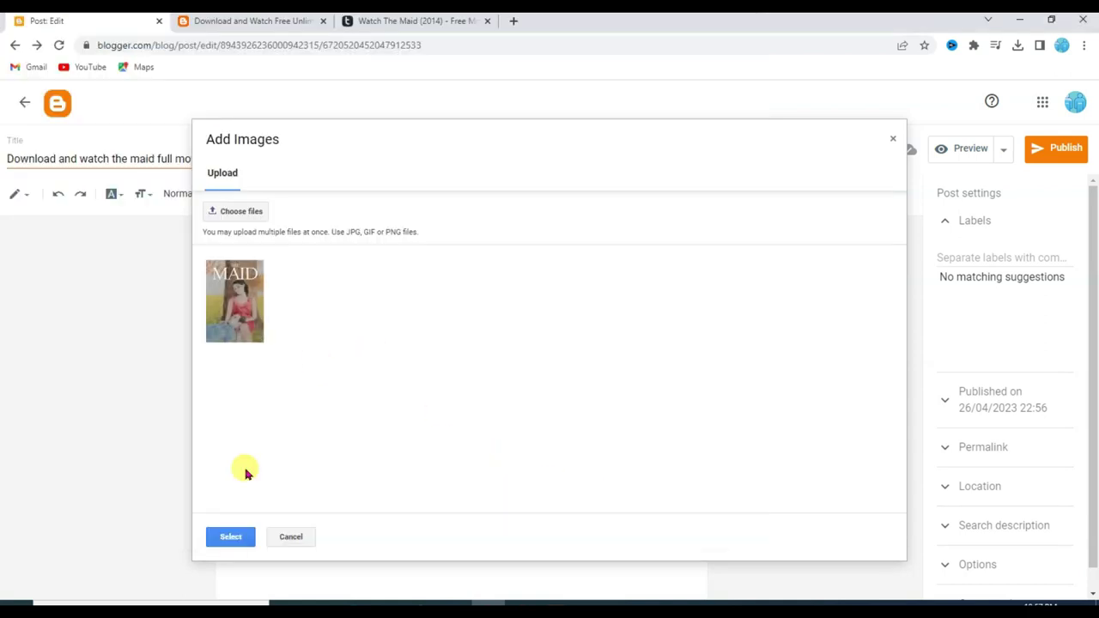
click(231, 537)
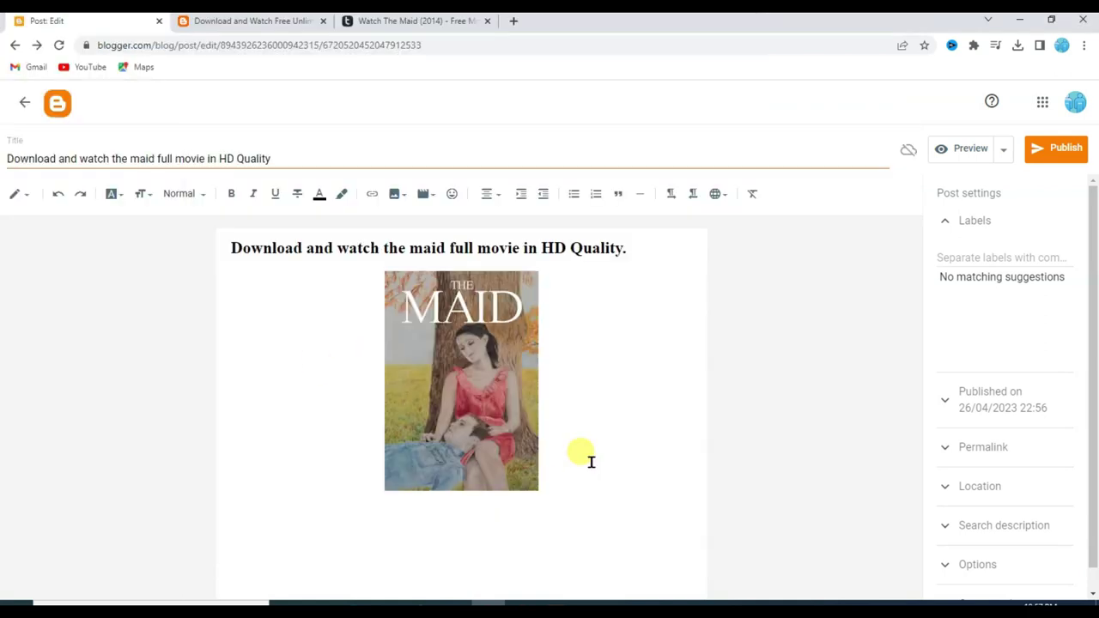
- Make the PLAY text under the poster bold and a heading
double_click(448, 519)
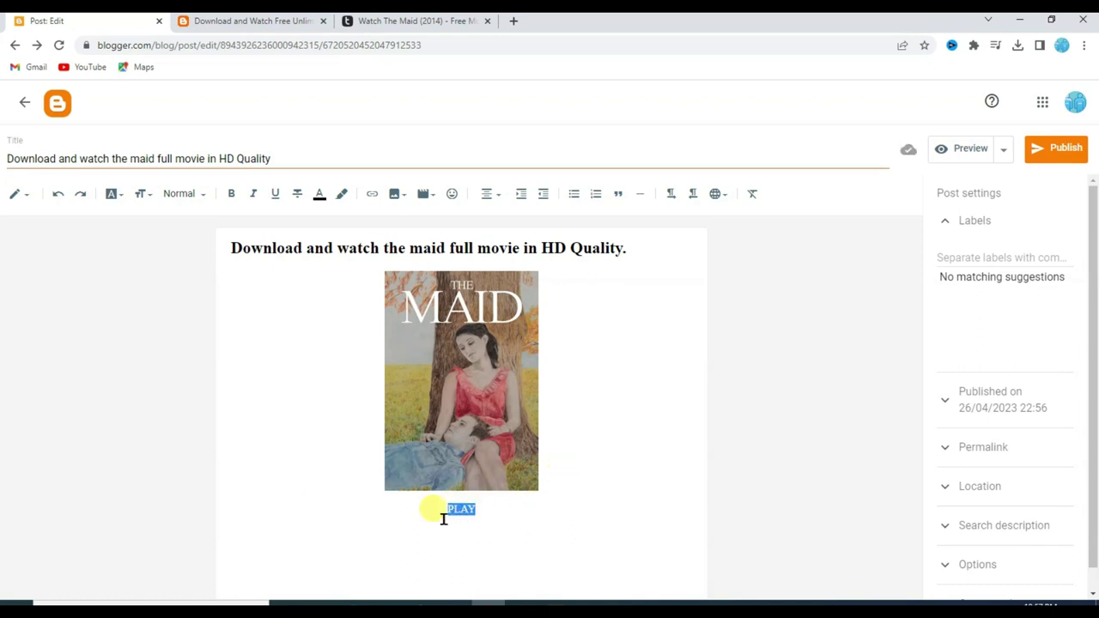
click(233, 196)
click(184, 195)
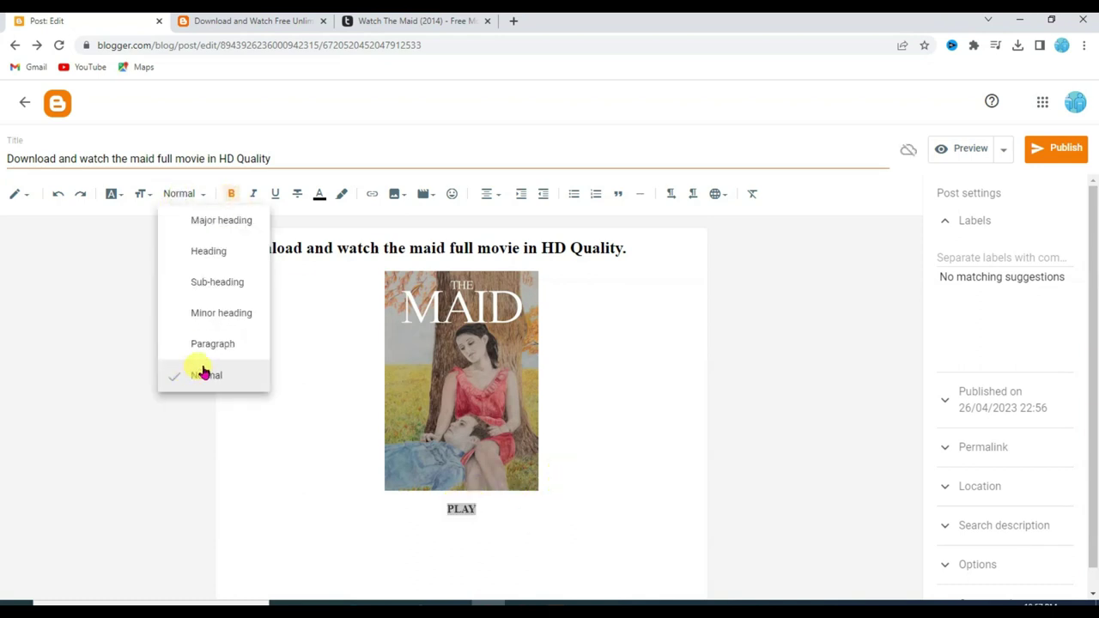
click(176, 251)
click(143, 193)
click(512, 532)
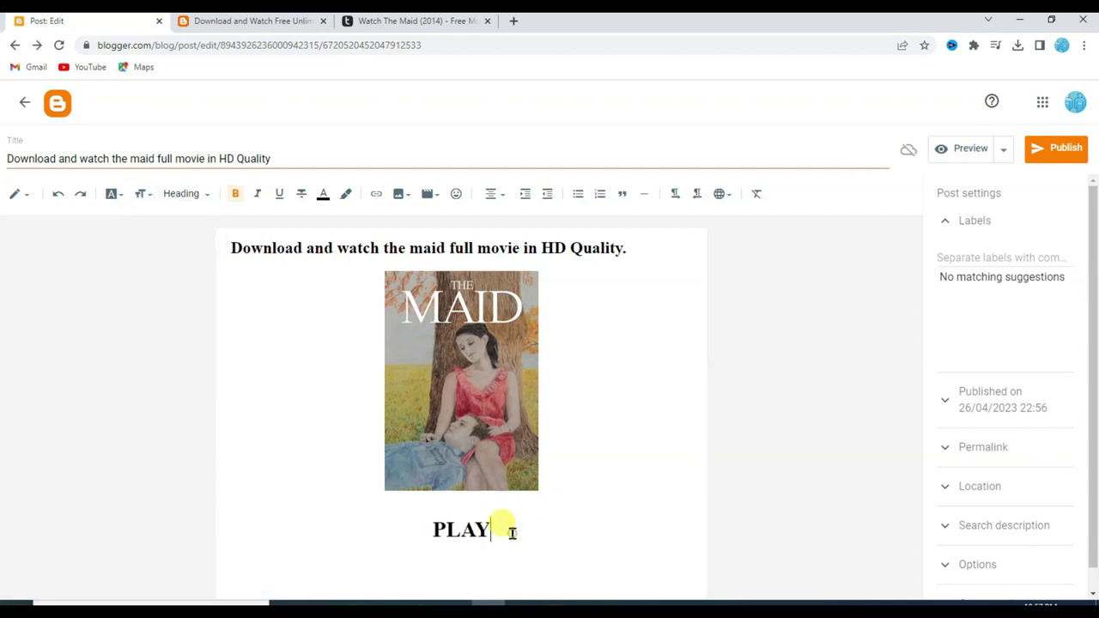
- Give PLAY yellow text colour and a blue highlight background
drag(512, 533, 412, 524)
click(514, 529)
double_click(498, 531)
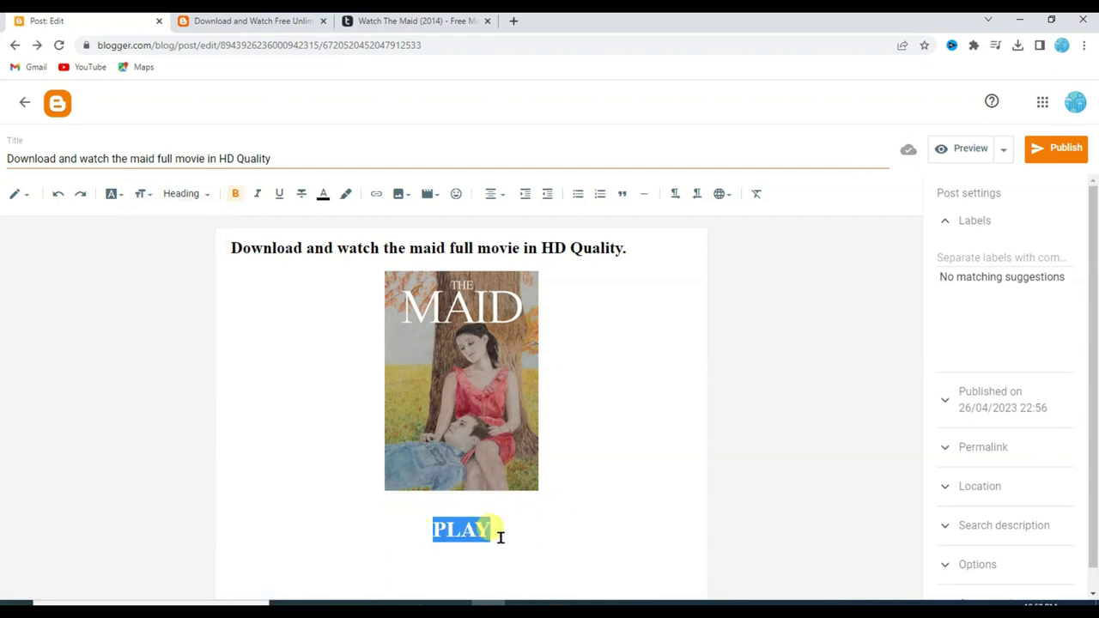
click(323, 196)
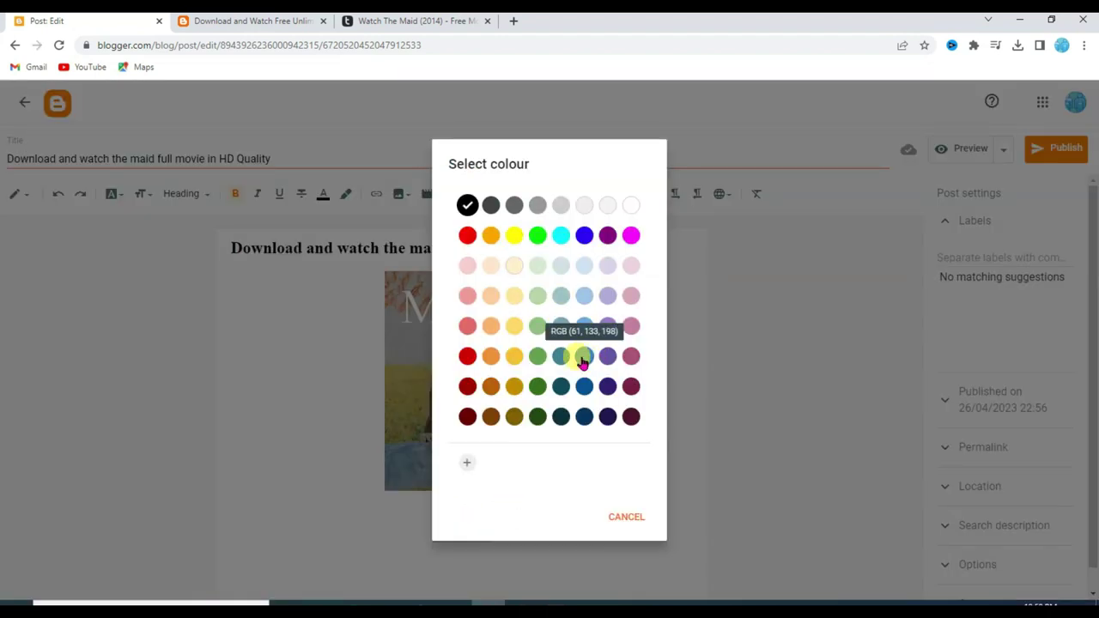
click(467, 204)
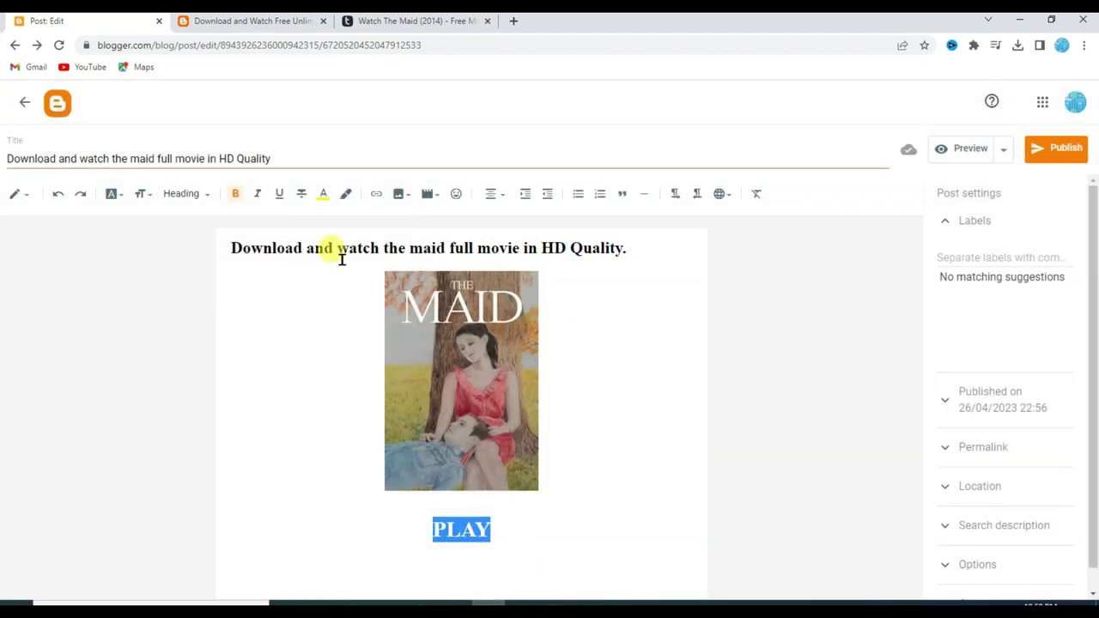
click(346, 196)
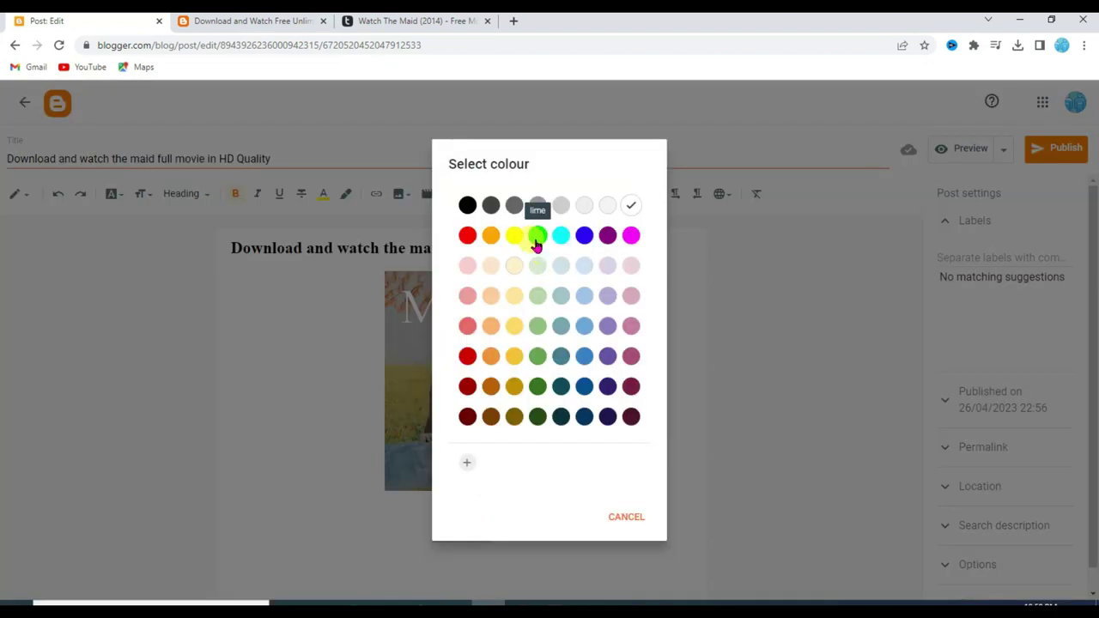
click(584, 235)
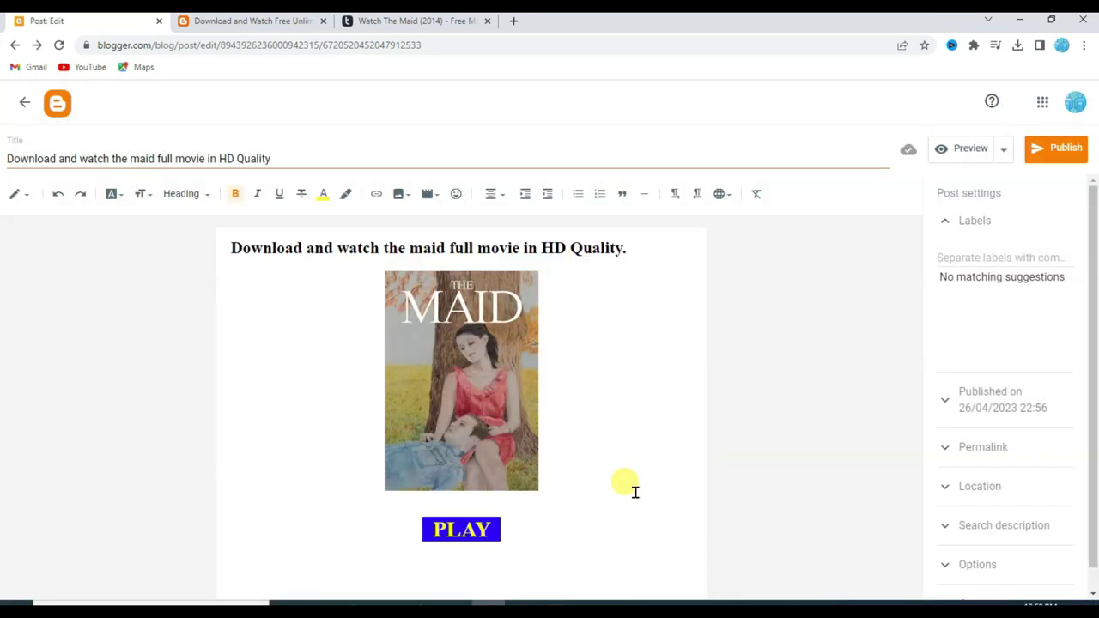
- Copy The Maid's Tubi page address from the address bar and return to the Blogger draft
click(403, 19)
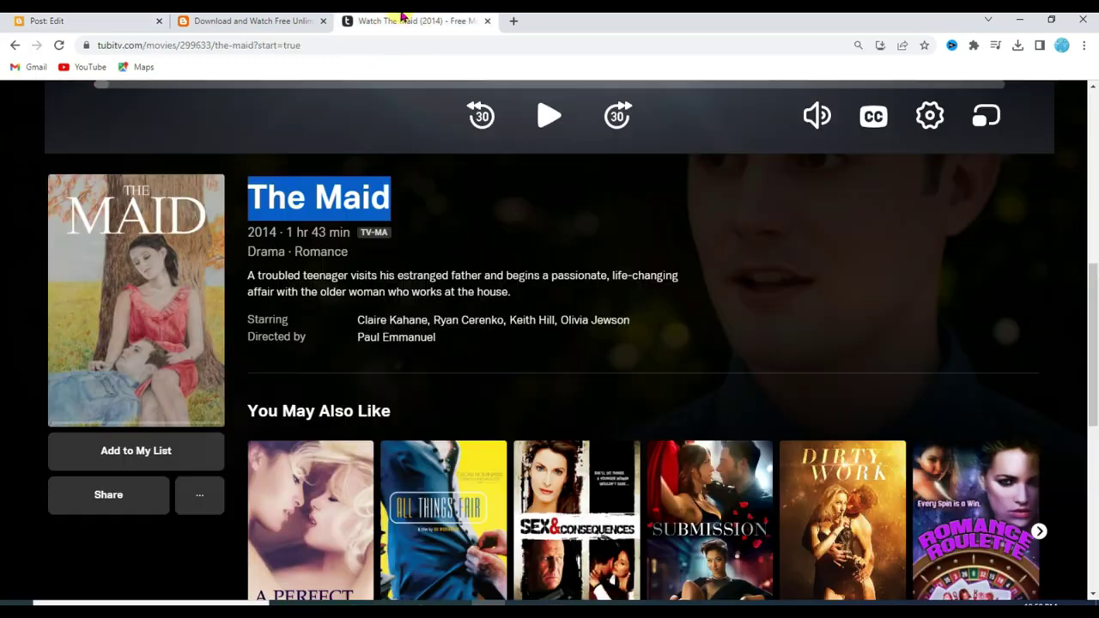
scroll(487, 230, up, 5)
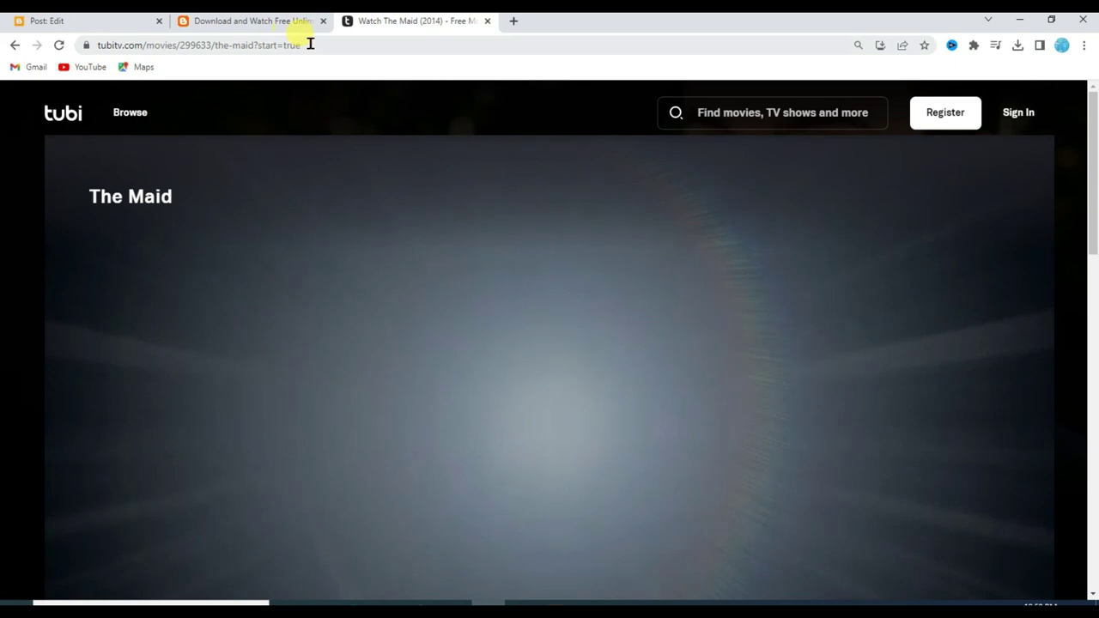
click(244, 47)
right_click(247, 53)
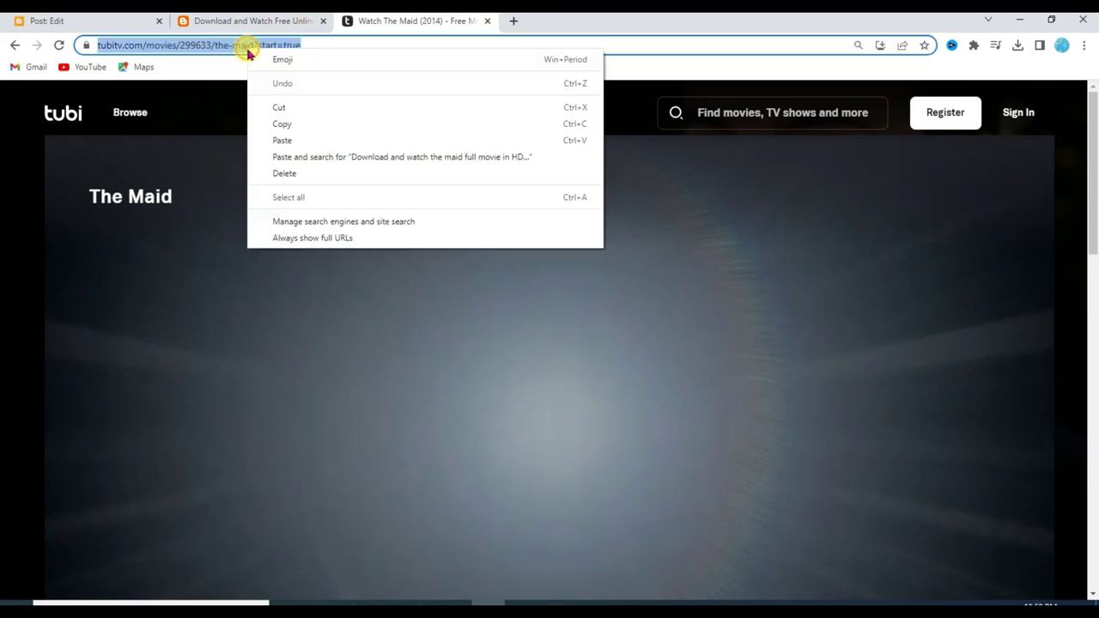
click(305, 129)
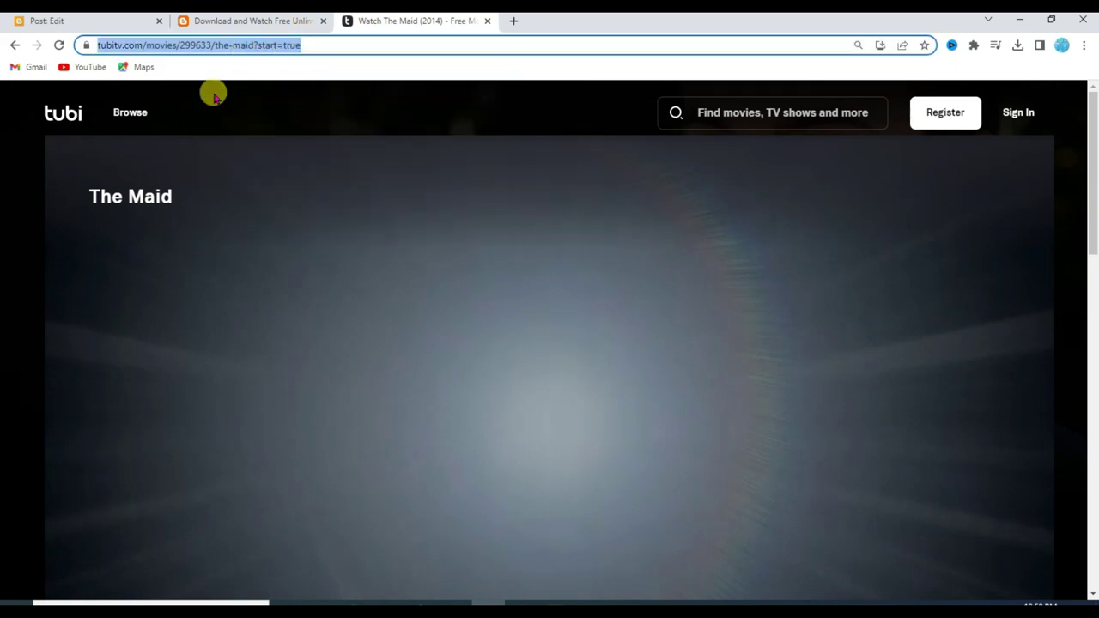
click(73, 18)
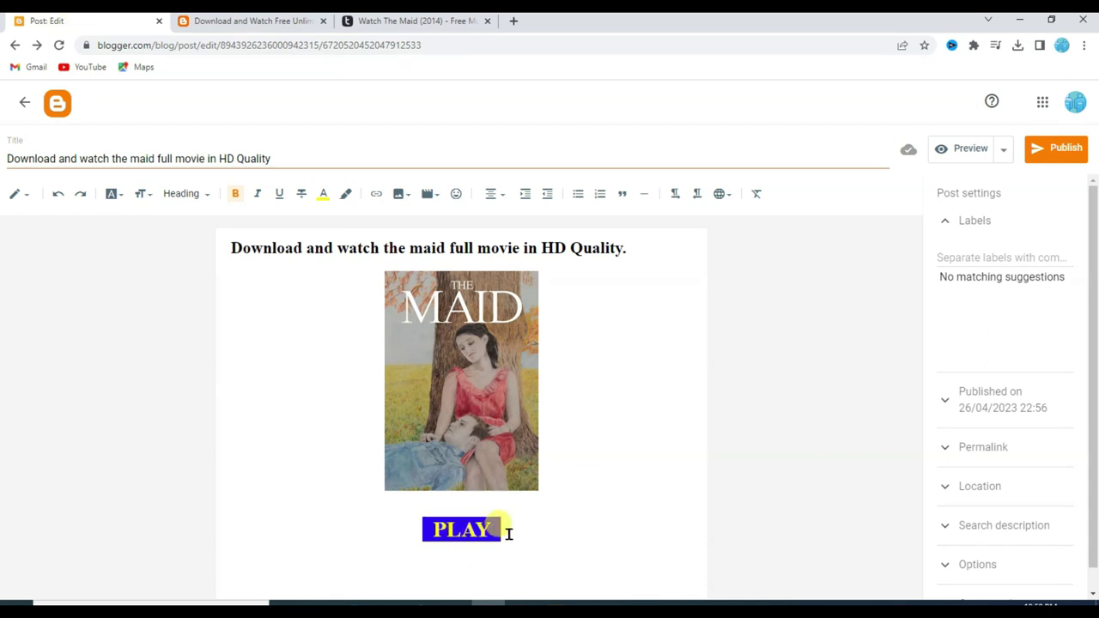
- Link PLAY to the pasted Tubi address for The Maid, opening in a new window
click(376, 194)
right_click(494, 333)
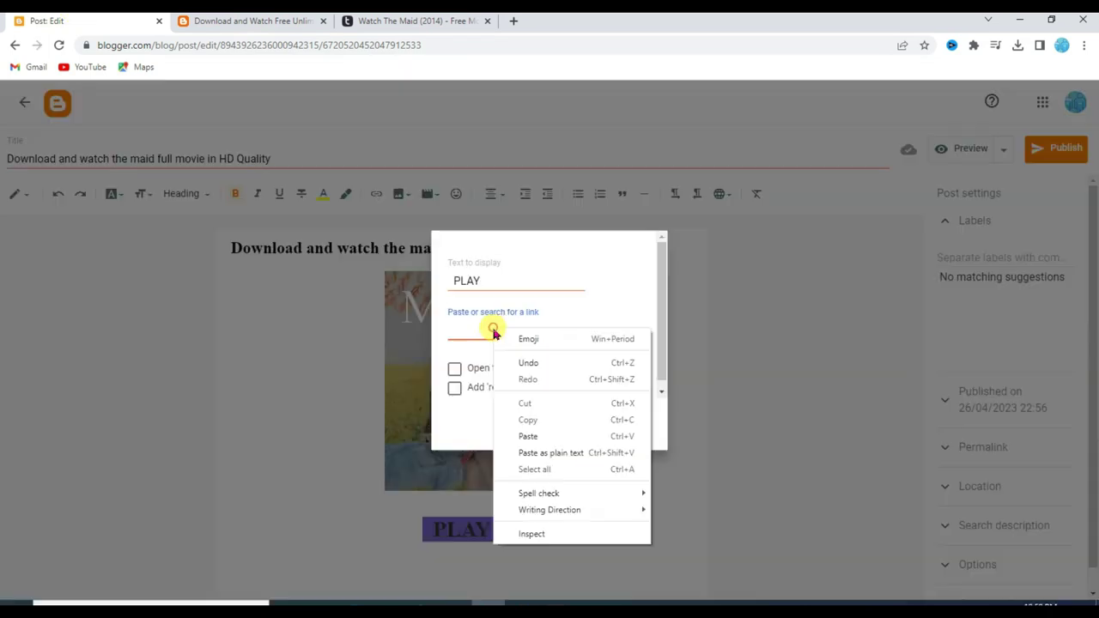
click(528, 436)
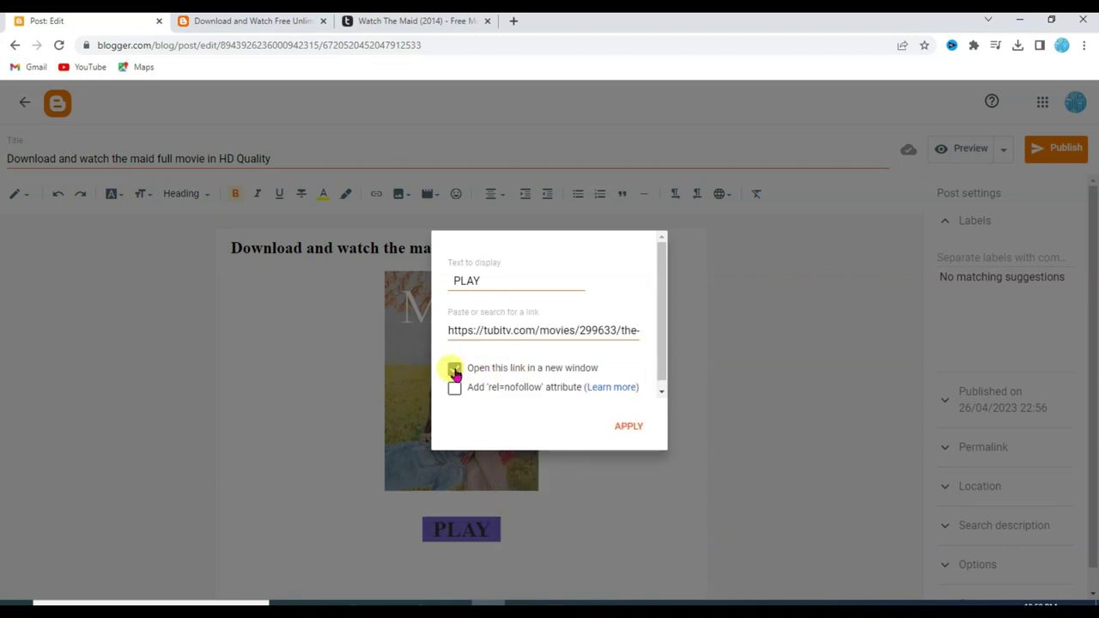
click(631, 426)
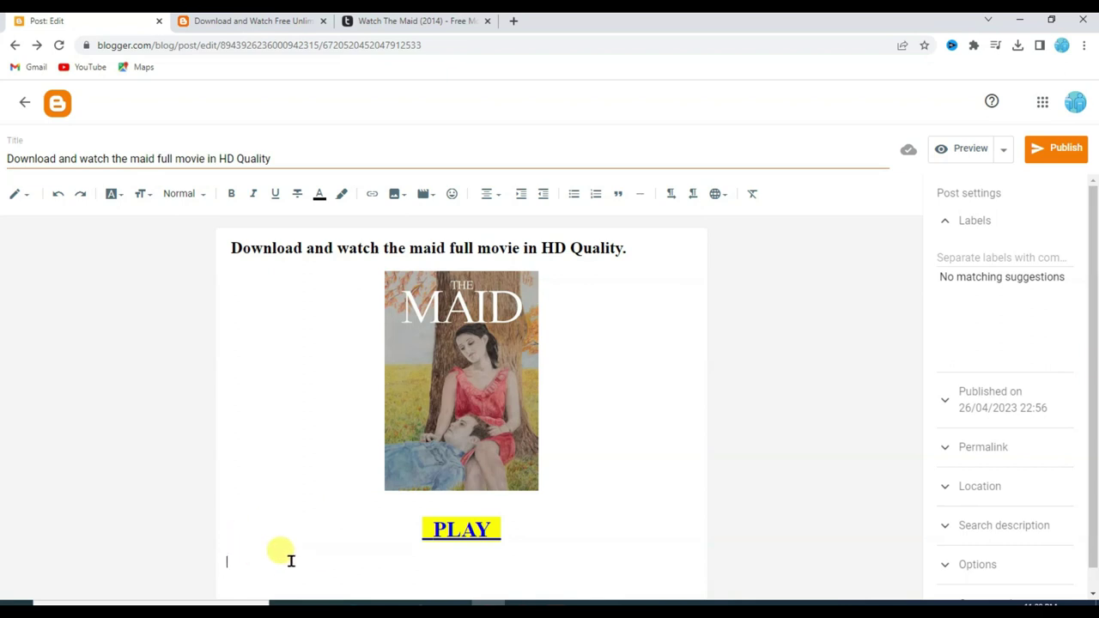
- Copy The Maid's details from Tubi and paste them on the line below PLAY
click(421, 19)
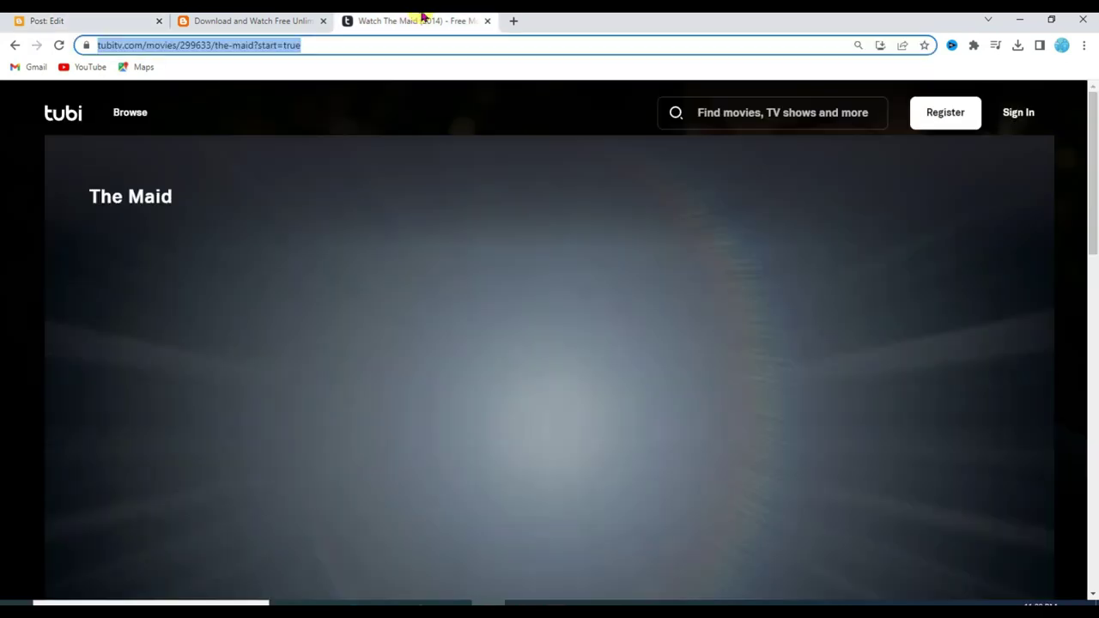
drag(353, 256, 449, 319)
scroll(450, 269, down, 6)
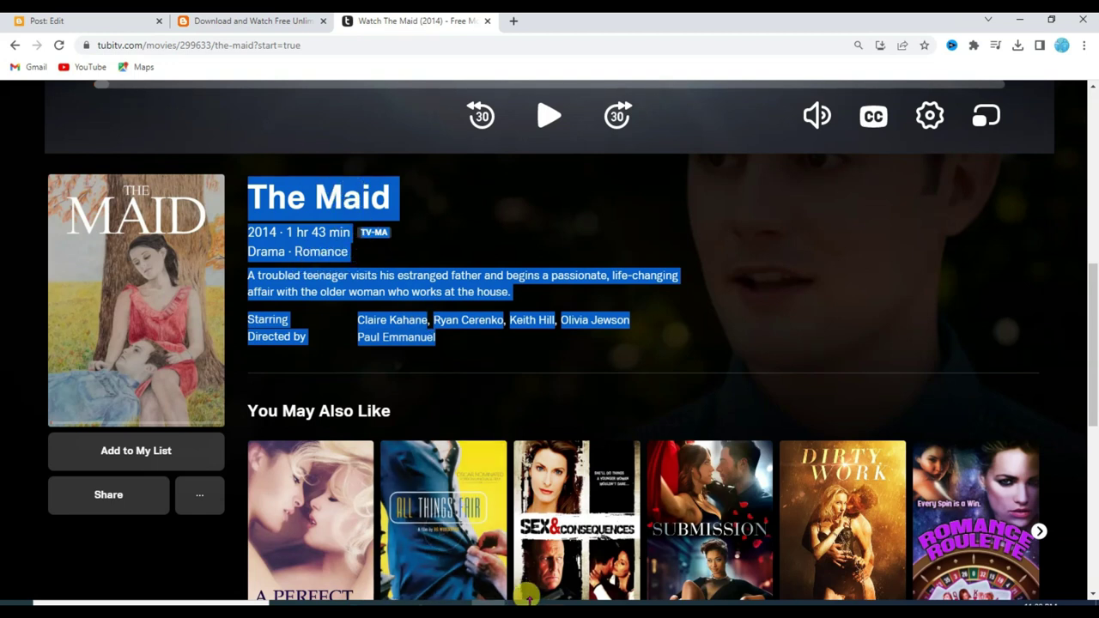
click(86, 20)
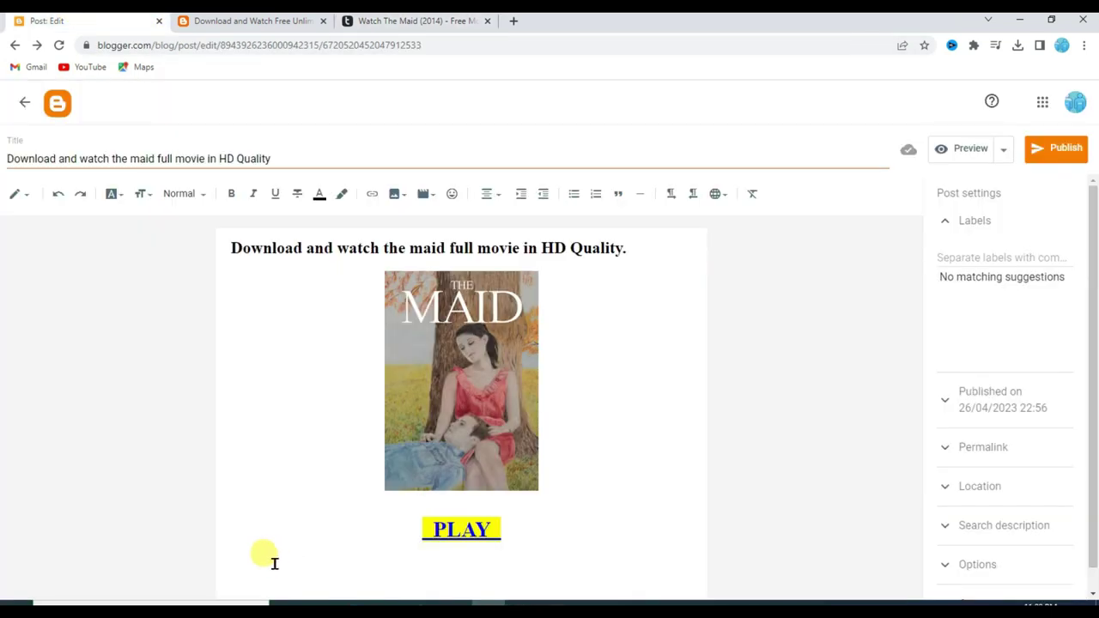
right_click(274, 562)
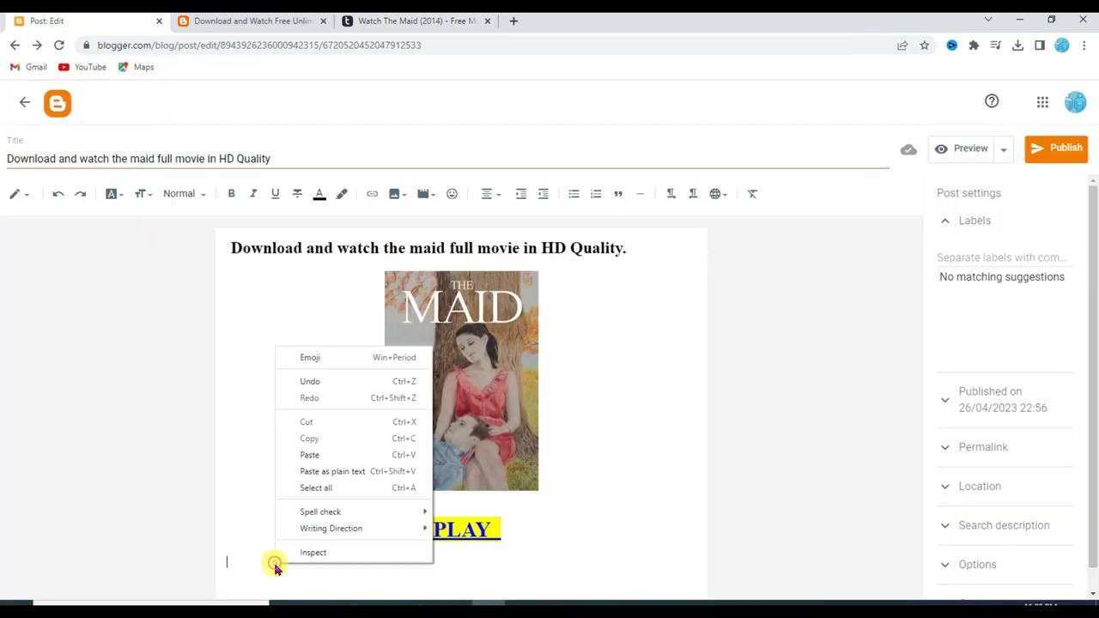
click(344, 454)
- Set the pasted details block to black text with a white highlight
drag(278, 376, 283, 558)
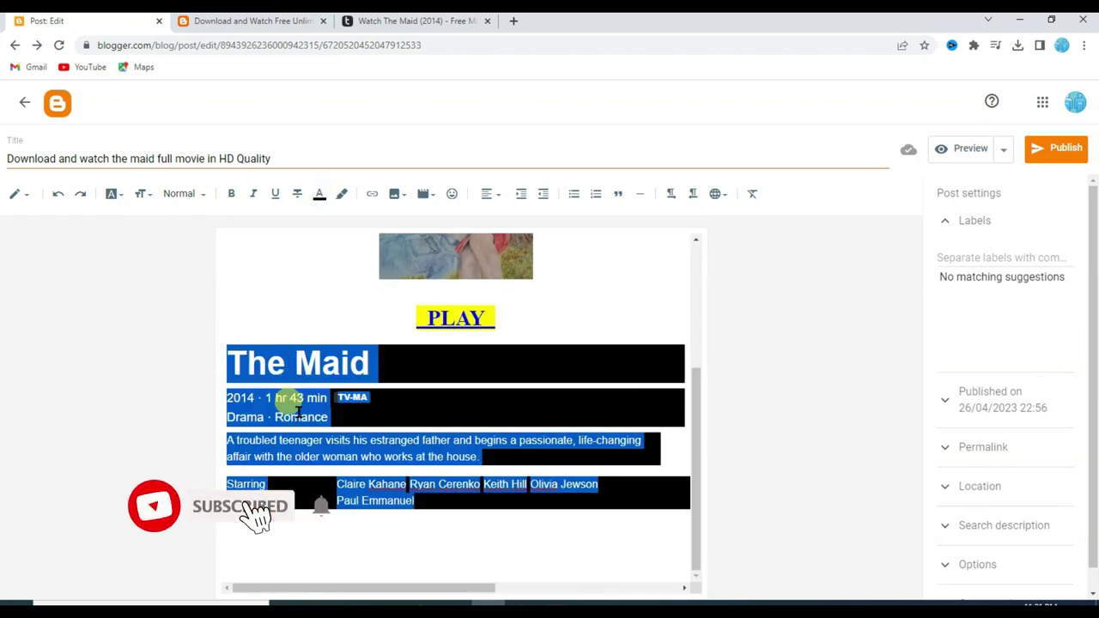
click(319, 194)
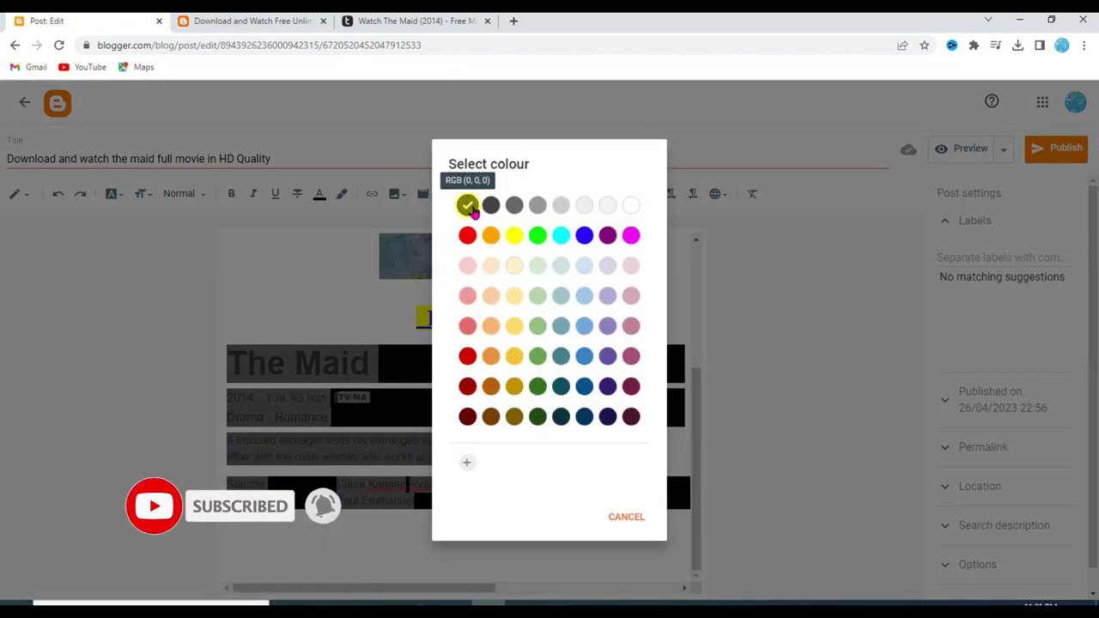
click(408, 226)
click(342, 194)
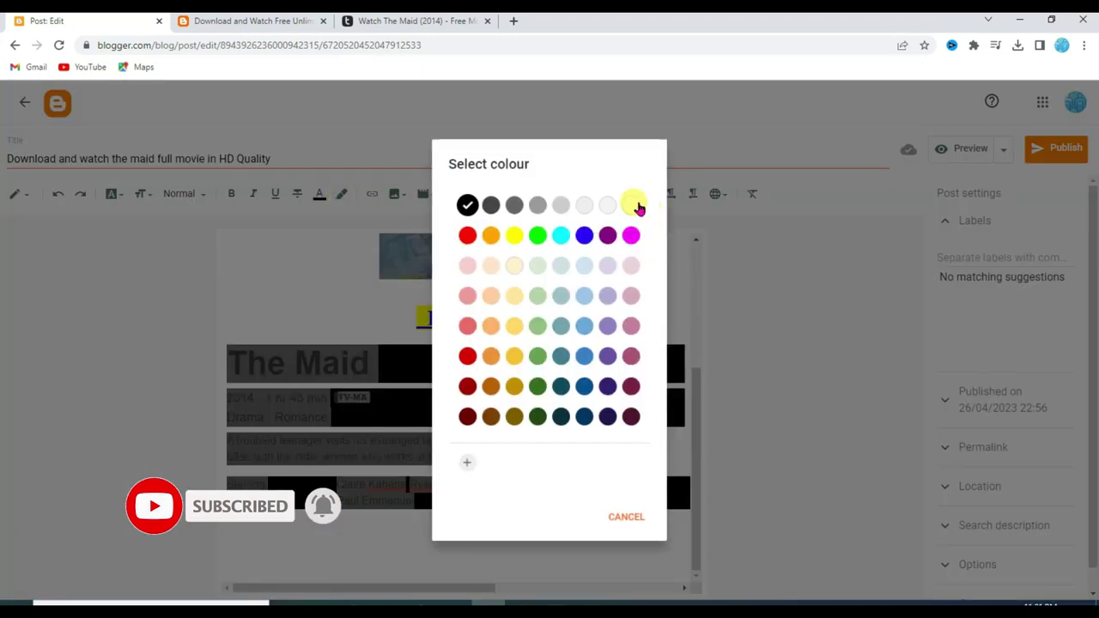
click(676, 387)
click(427, 520)
scroll(455, 386, up, 3)
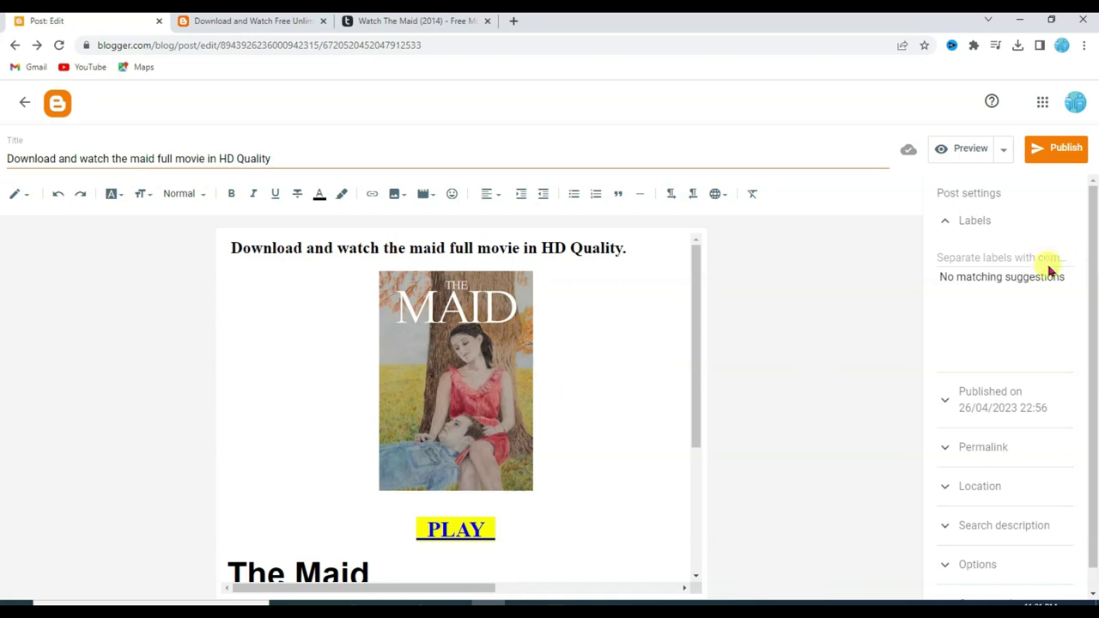
- Add labels THE MAID MOVIE, download full movie, hot movie, and paste the heading as search description
text(THE MAID)
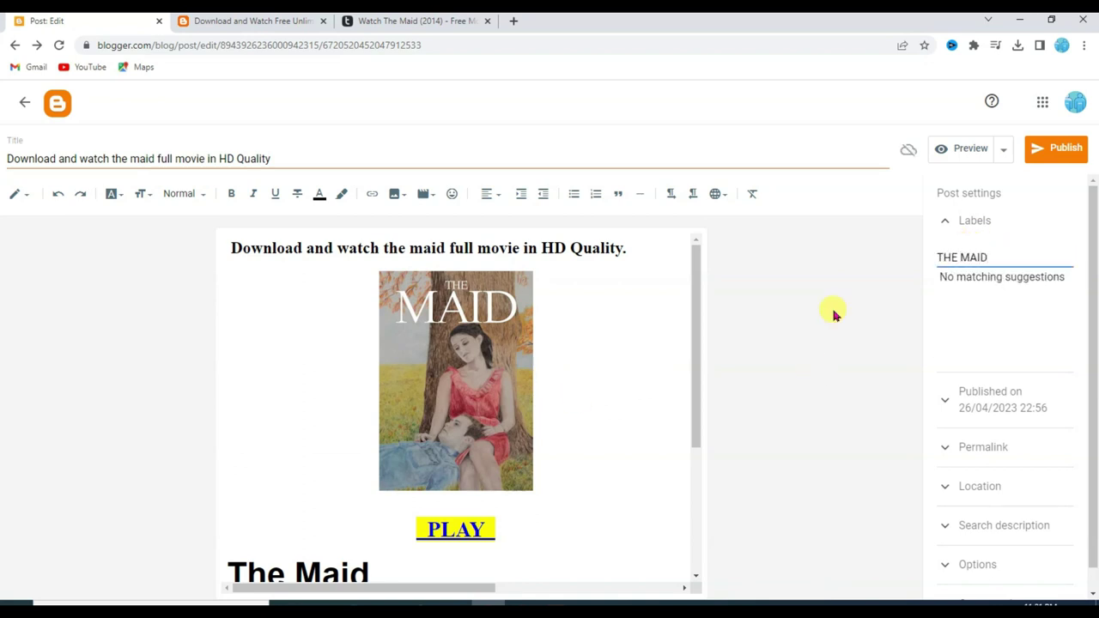
text( MOVIE, )
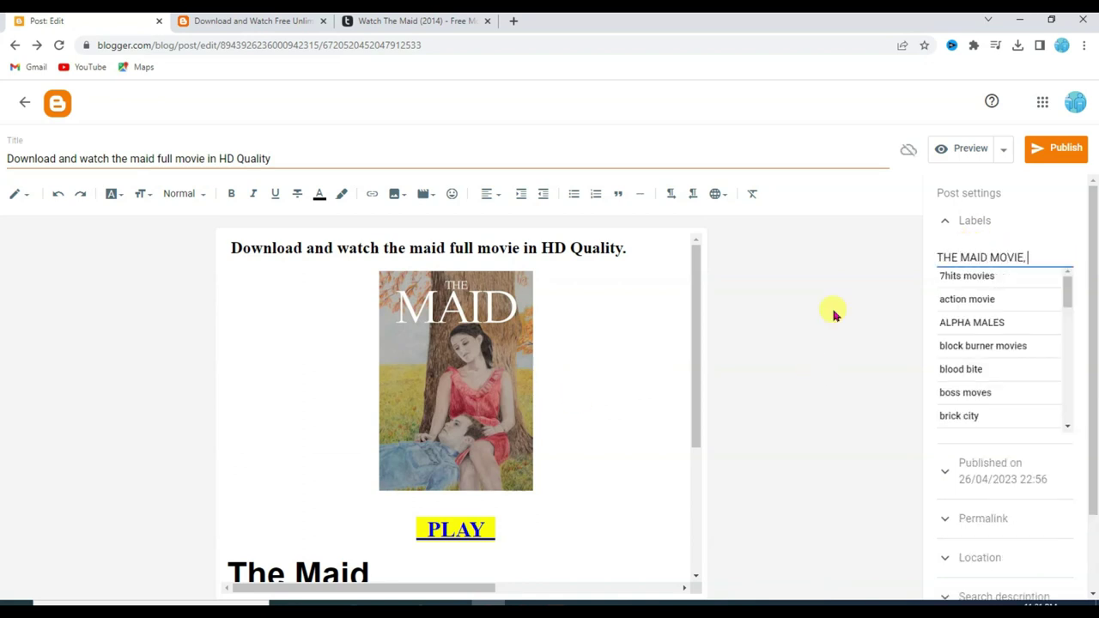
text(download full movie, )
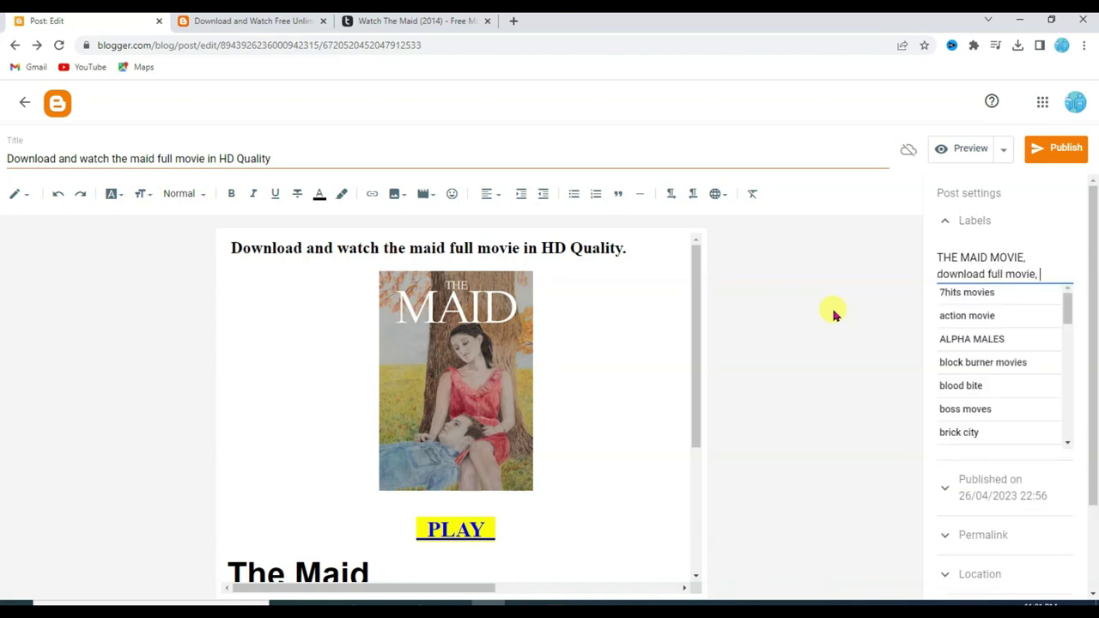
text(hot movie,)
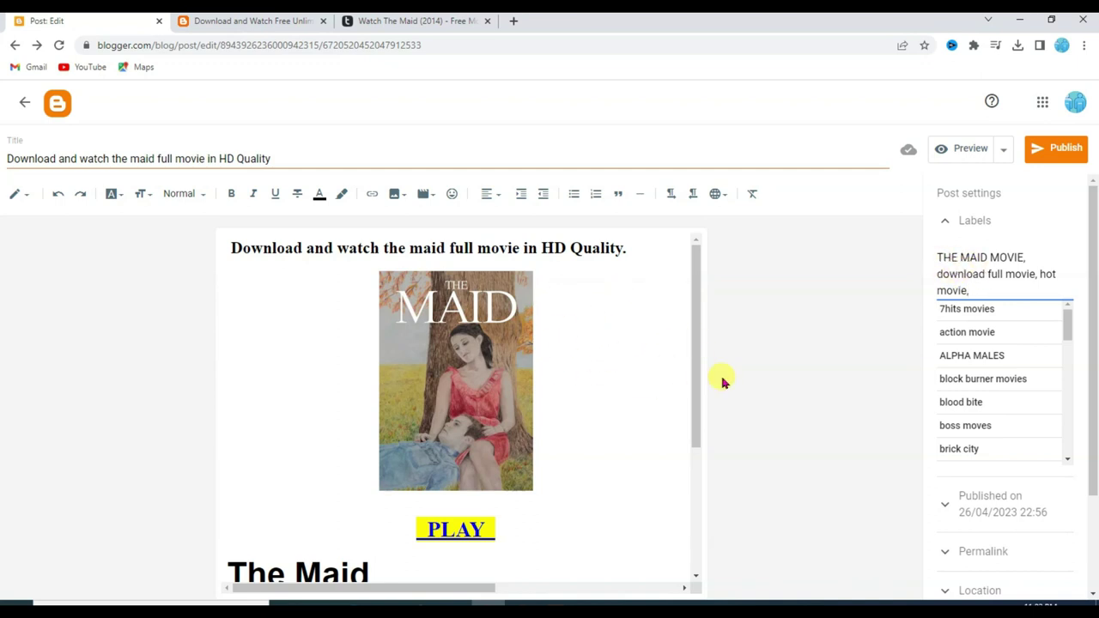
click(769, 371)
click(945, 417)
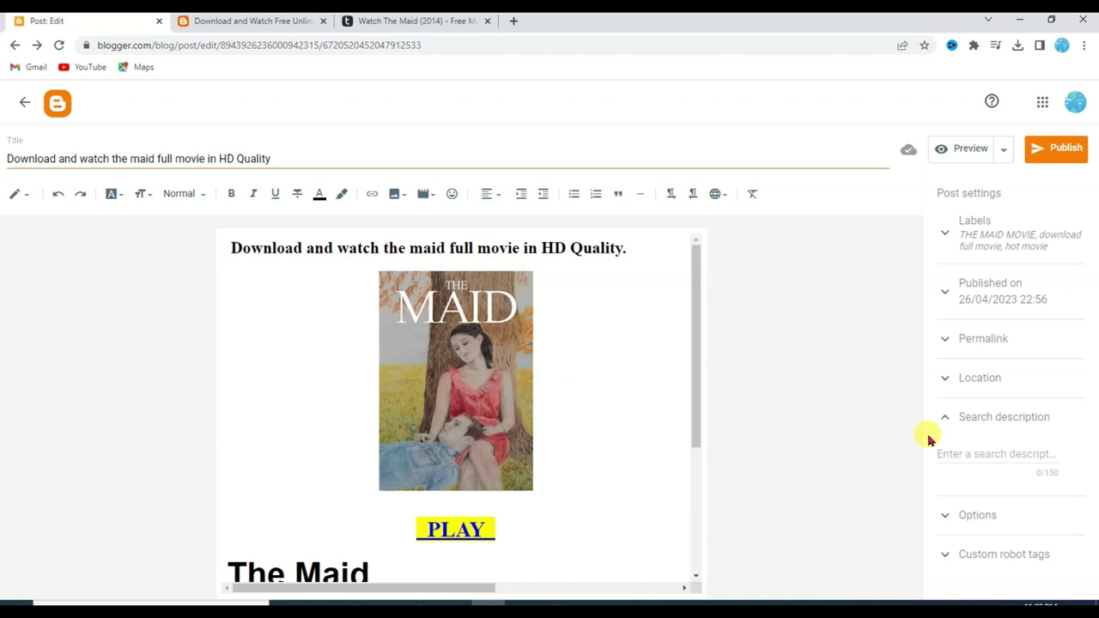
triple_click(309, 248)
key(ctrl+c)
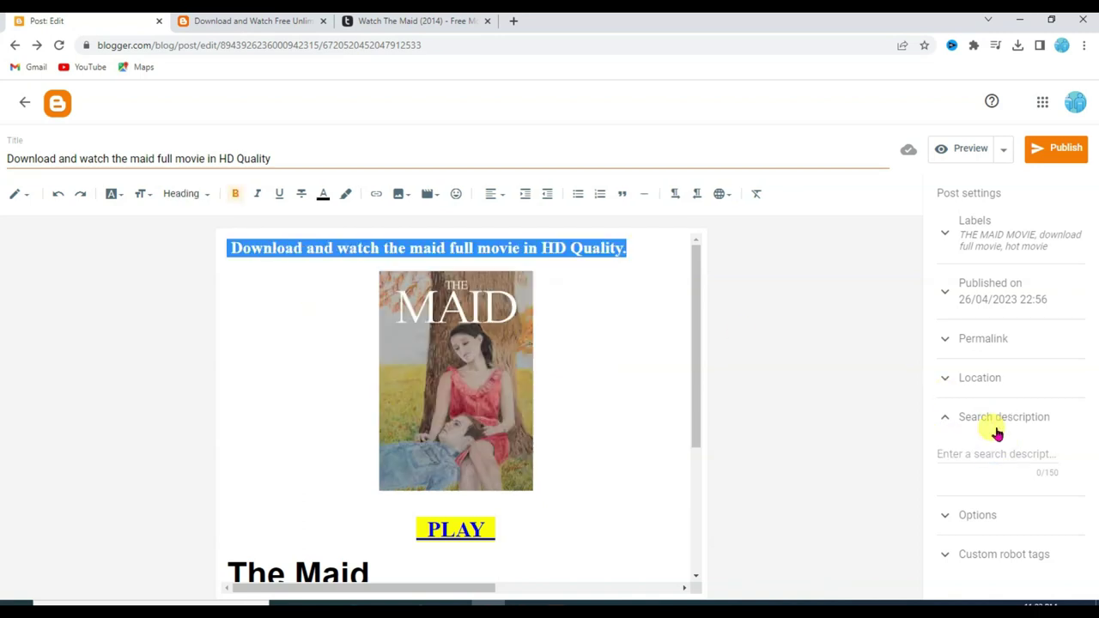
click(971, 451)
right_click(973, 452)
click(996, 359)
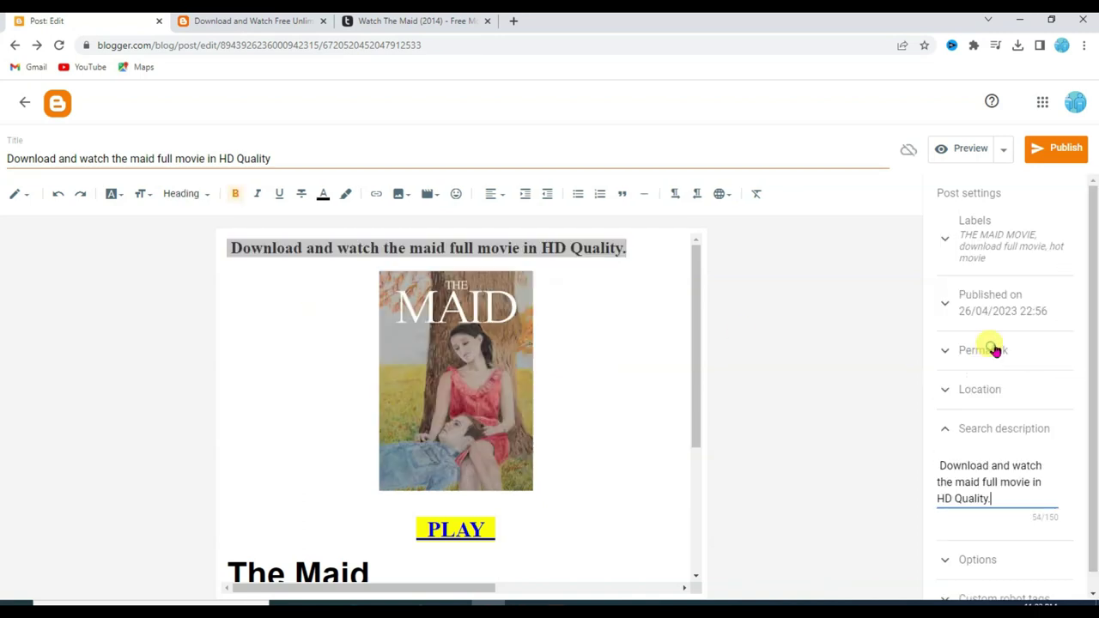
click(948, 424)
scroll(583, 419, down, 3)
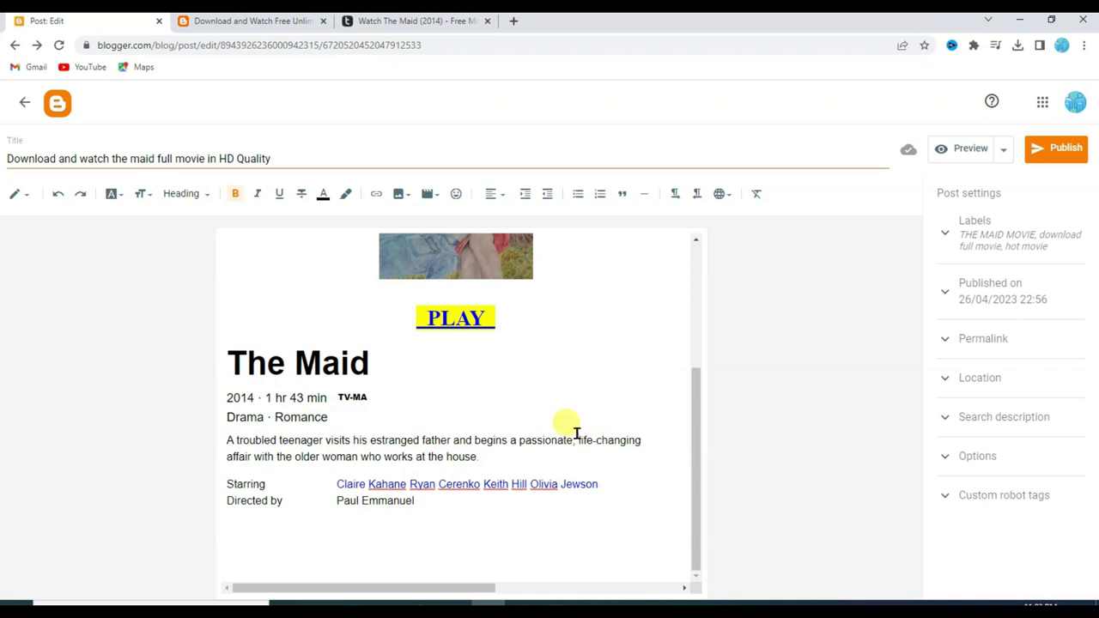
- Save the $100 McDonald's gift-card image to the computer and copy the offer's title
scroll(601, 395, up, 3)
scroll(601, 387, down, 5)
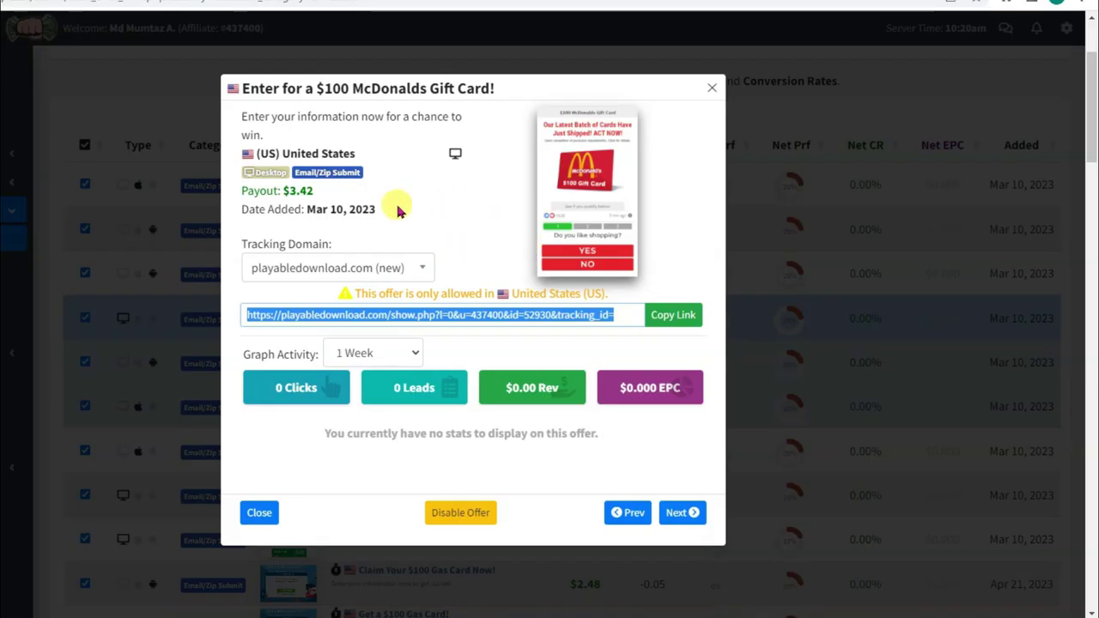
click(472, 244)
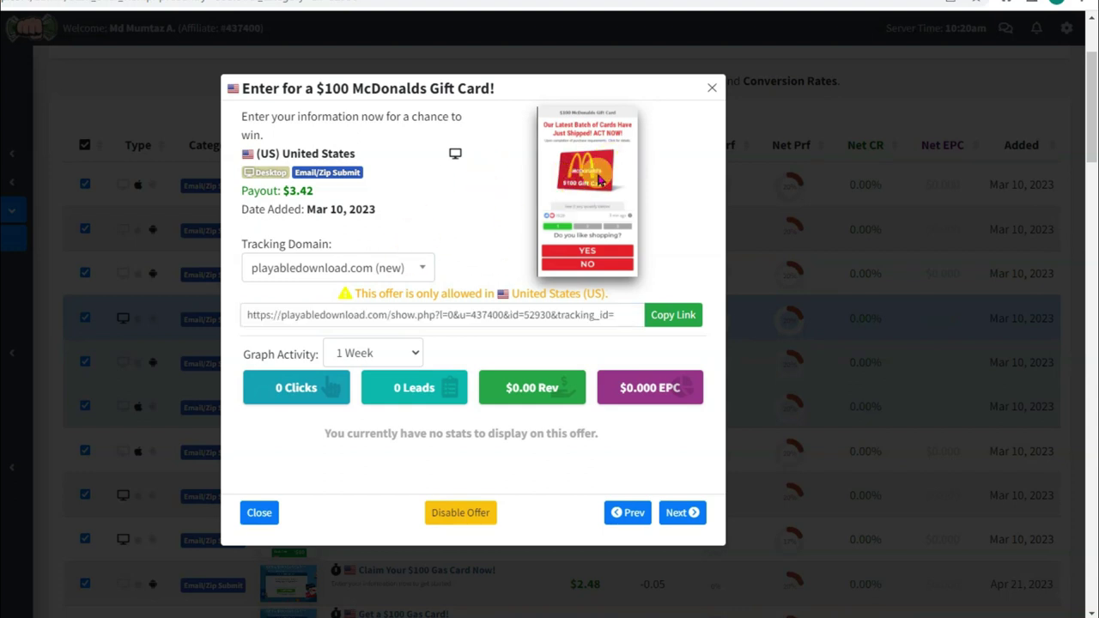
right_click(583, 150)
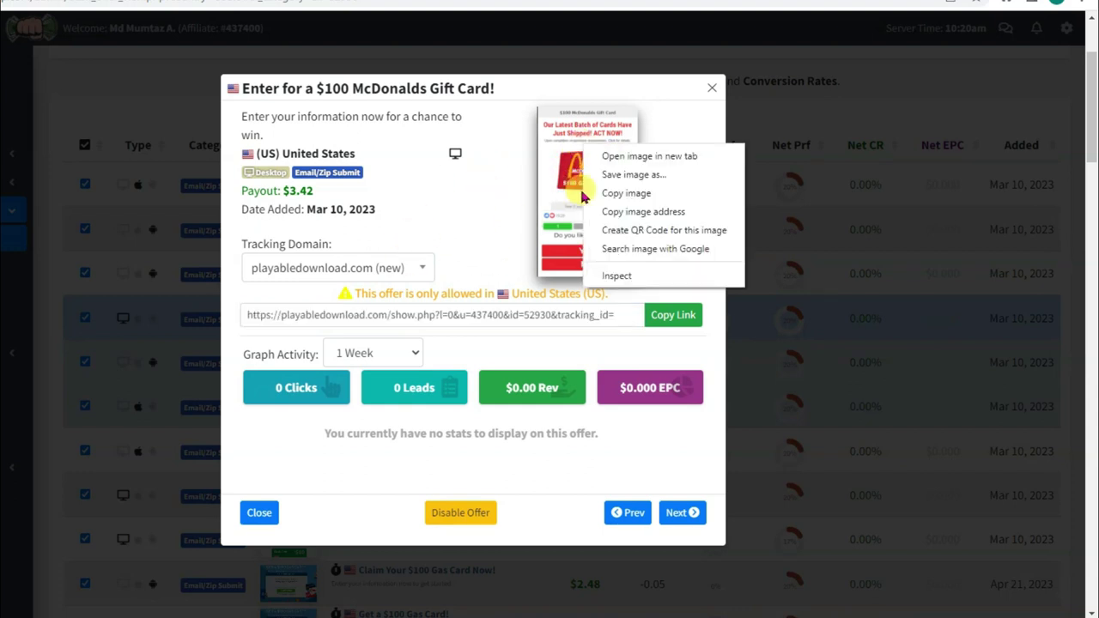
click(657, 176)
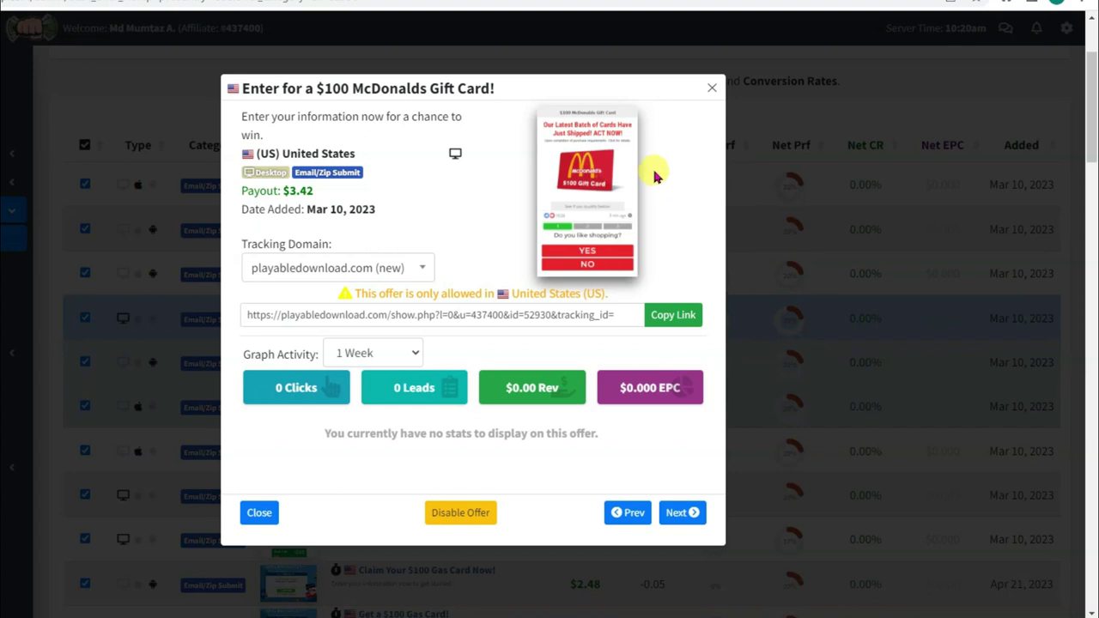
click(580, 531)
drag(243, 89, 496, 90)
key(ctrl+c)
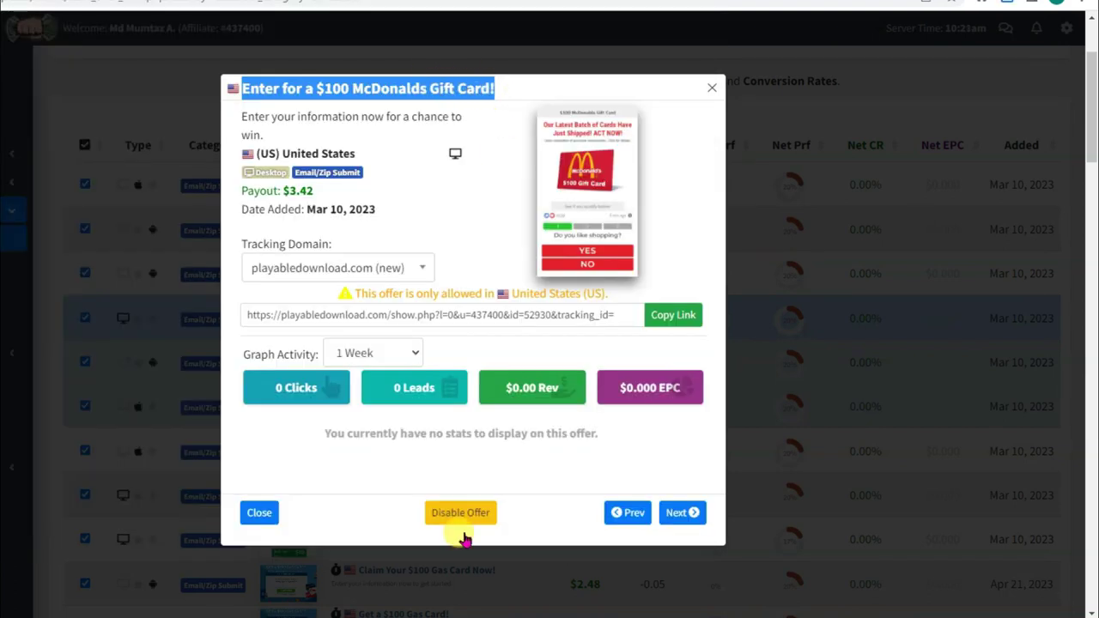
key(alt+Tab)
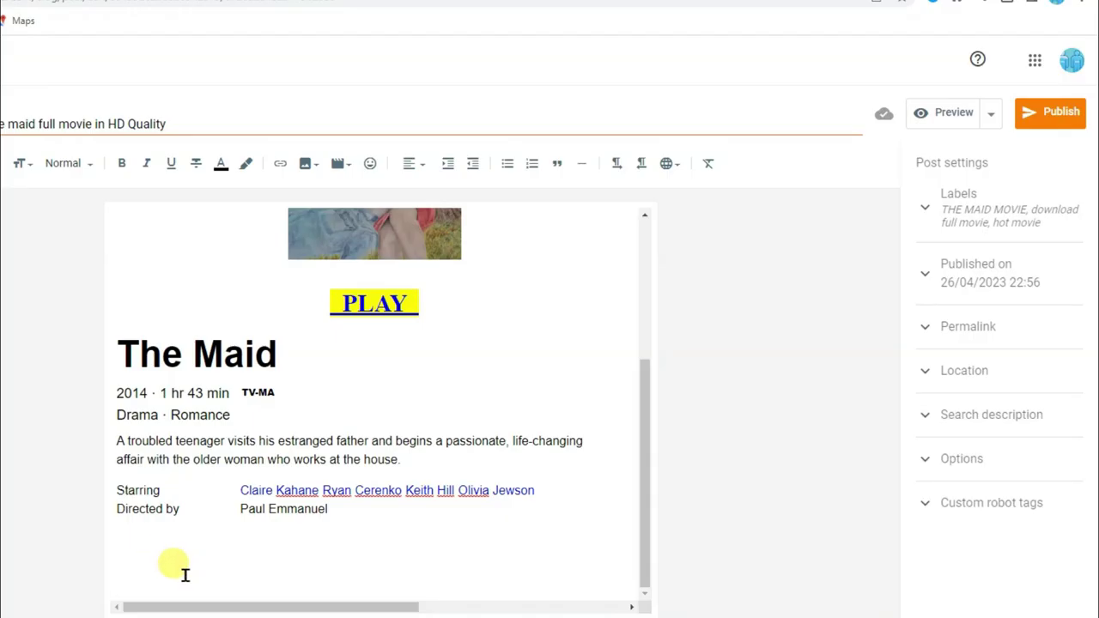
- Paste the $100 McDonalds Gift Card offer title as a new line in the post
right_click(186, 579)
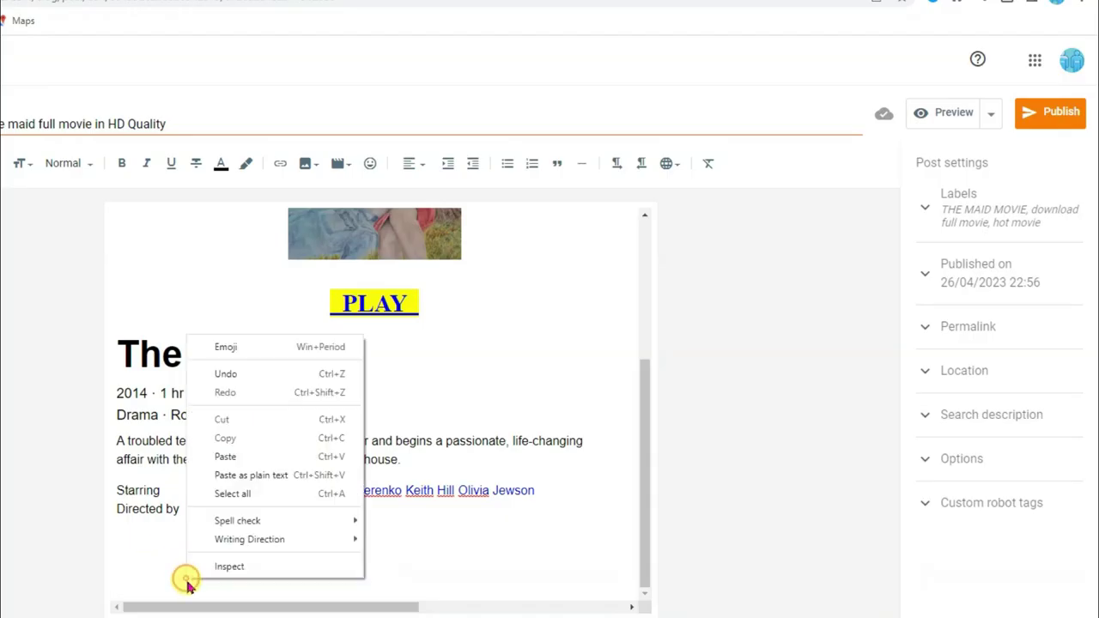
click(248, 454)
key(Return)
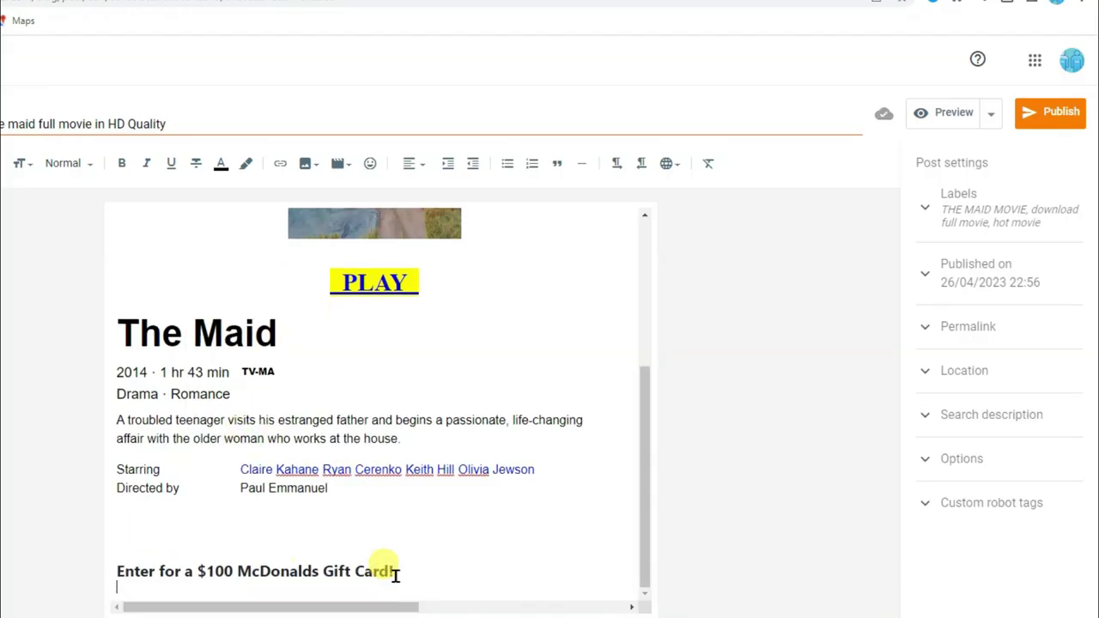
- Upload the 100$ gift-card image below it and add the United States-only note
click(303, 168)
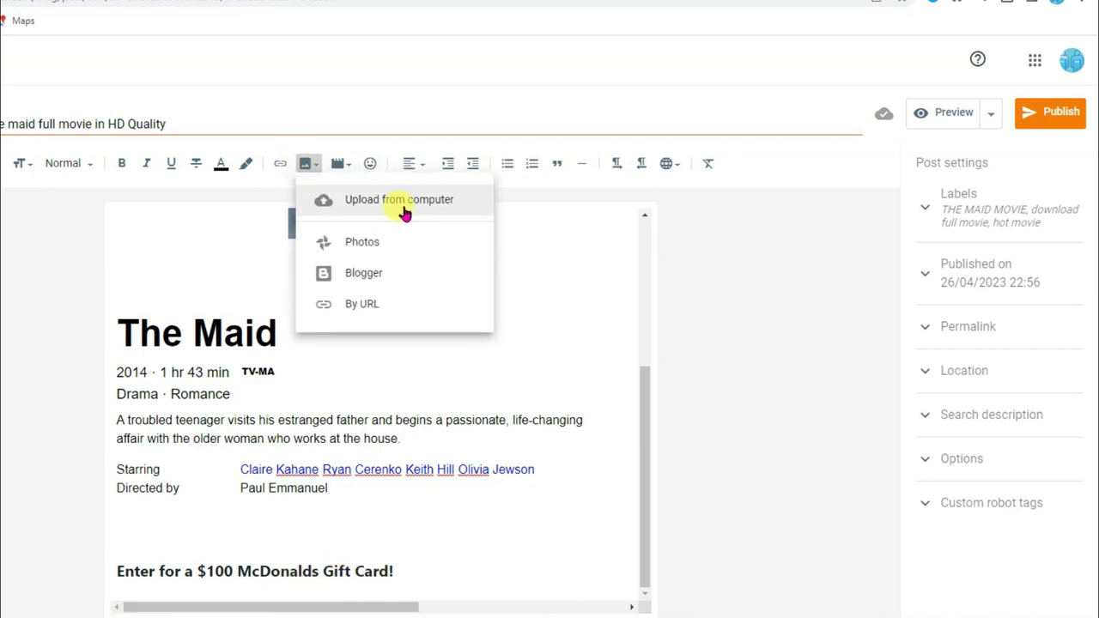
click(433, 204)
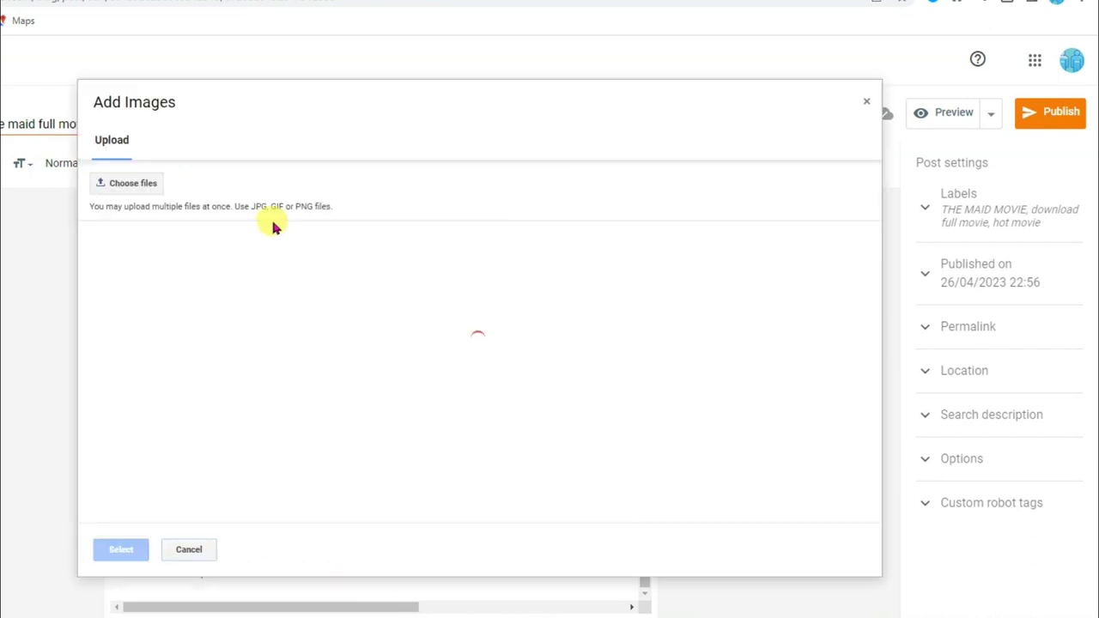
click(140, 187)
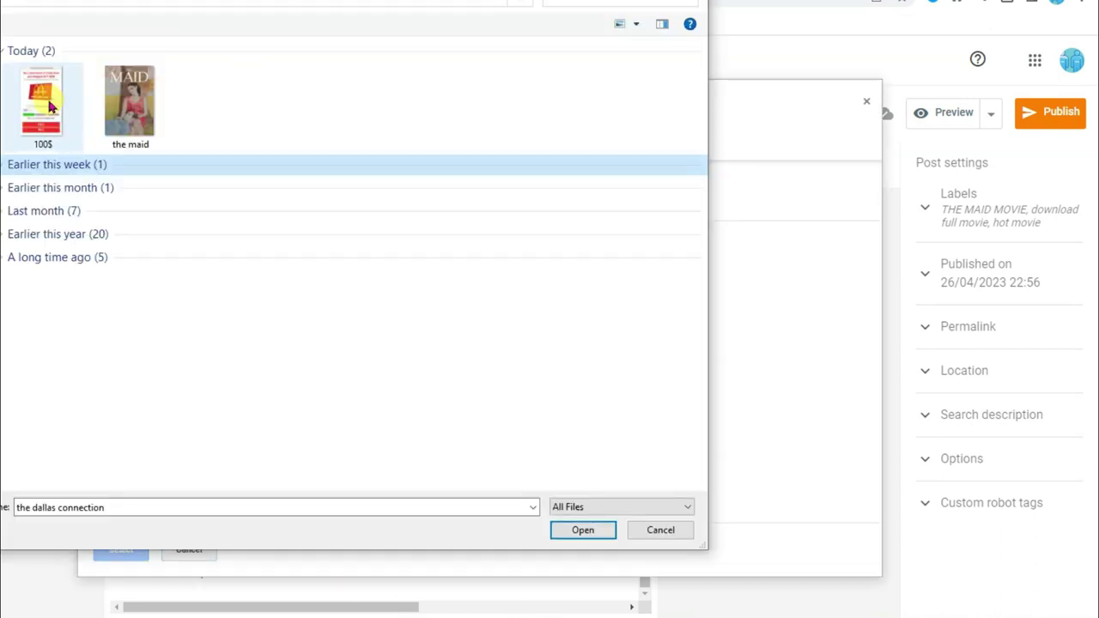
click(49, 105)
click(584, 531)
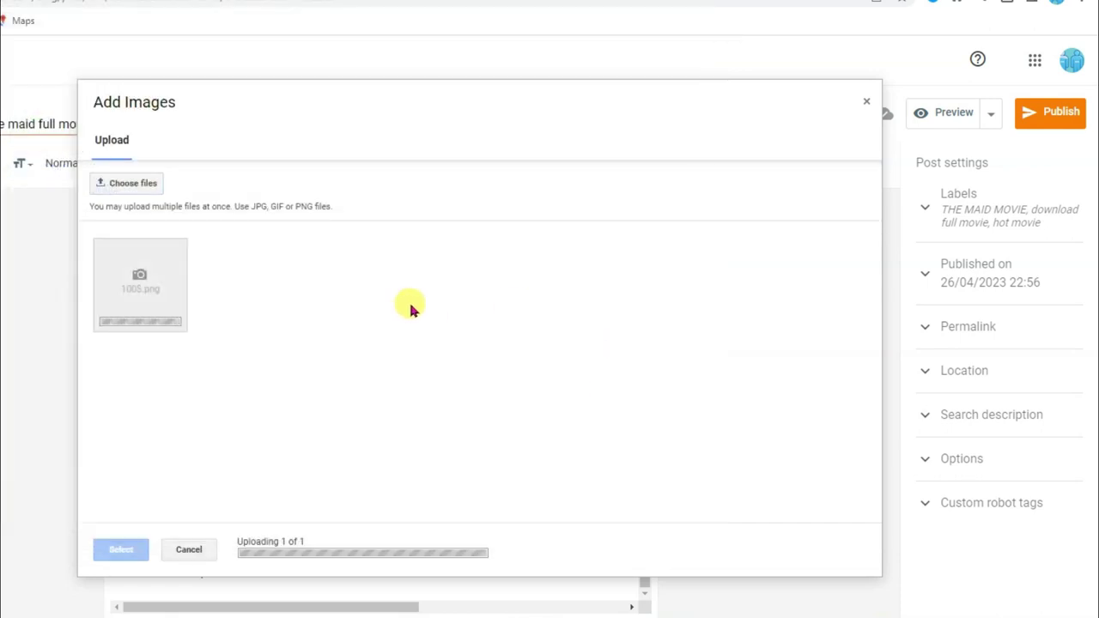
click(121, 551)
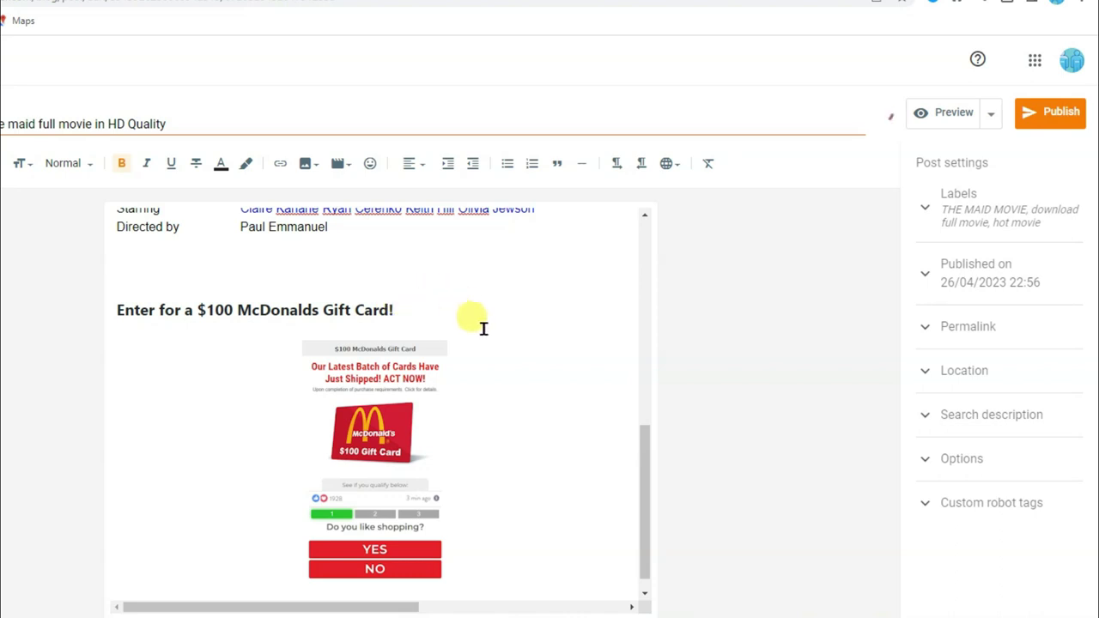
text((Only for United States Traffic ))
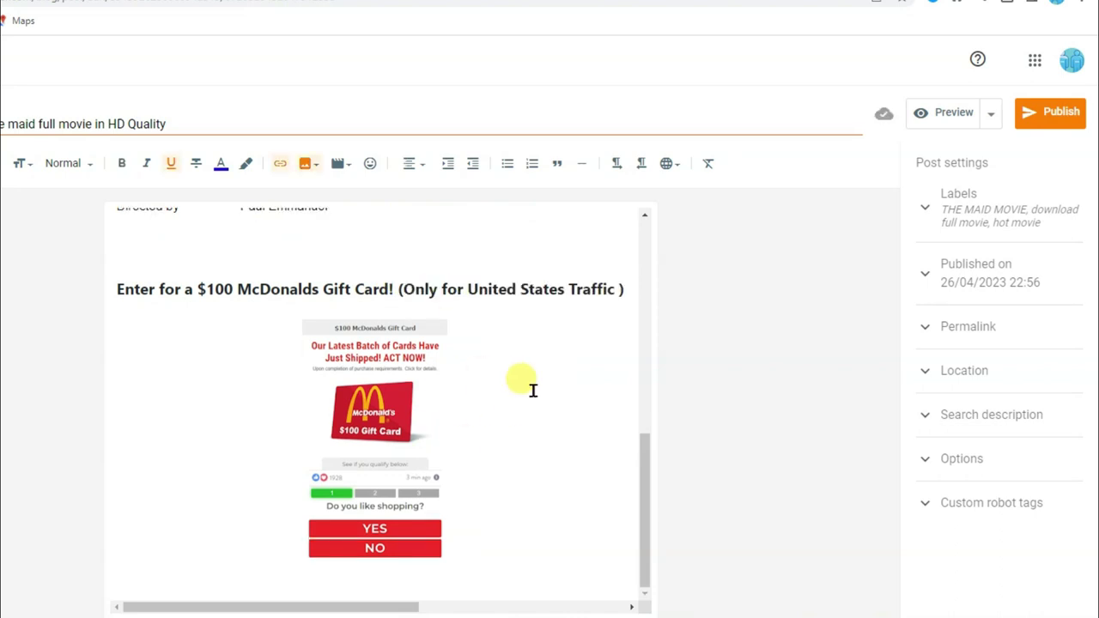
- Insert two more copies of the McDonald's gift-card image from the blog's existing images
click(316, 168)
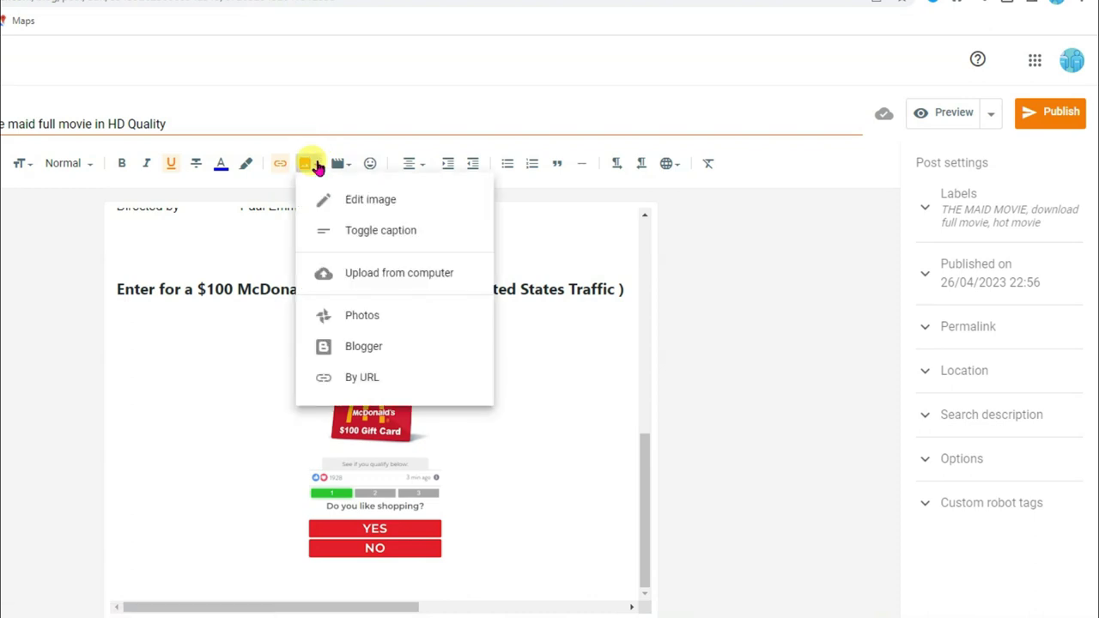
click(387, 349)
scroll(652, 280, down, 5)
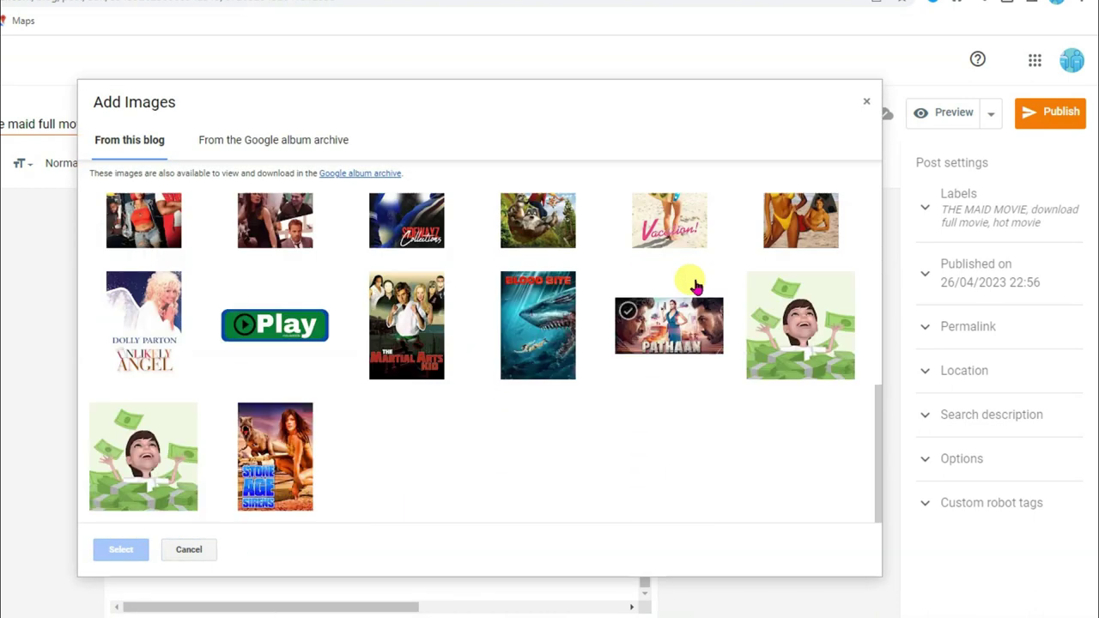
click(669, 455)
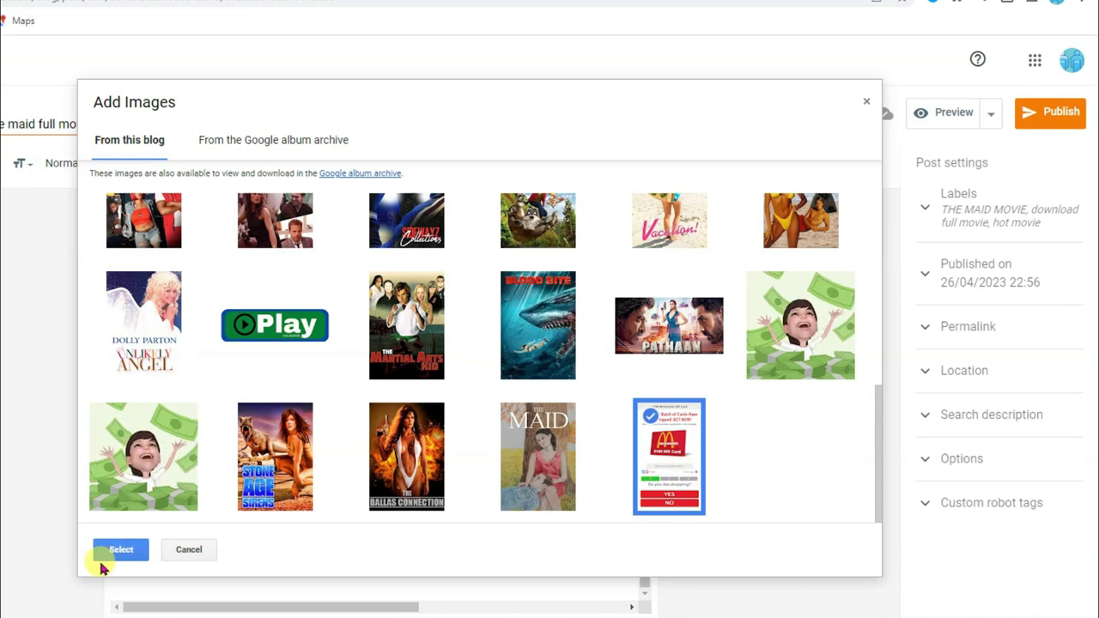
click(119, 550)
click(306, 163)
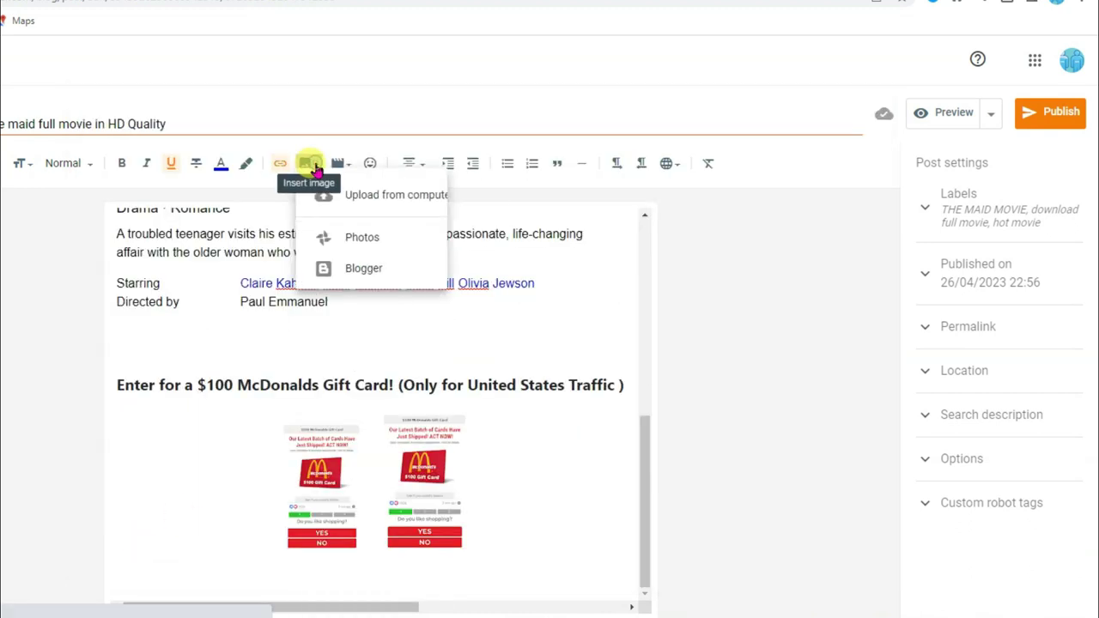
click(394, 273)
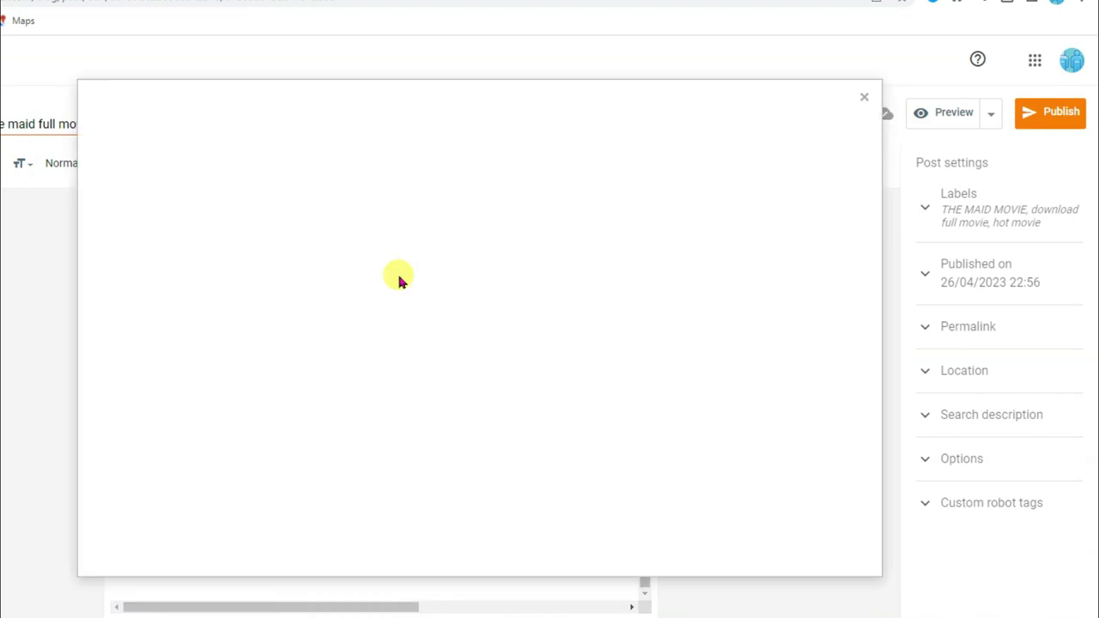
click(669, 456)
click(119, 550)
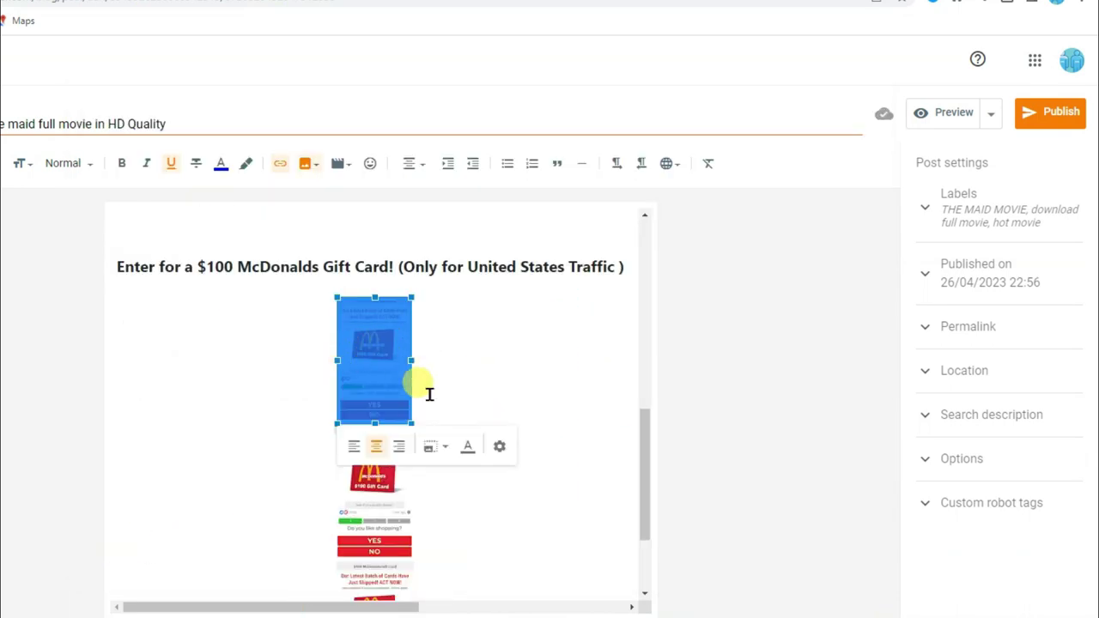
- Caption the three images for Android USERS, Apple IOS Users and DESKTOP USERS
click(471, 448)
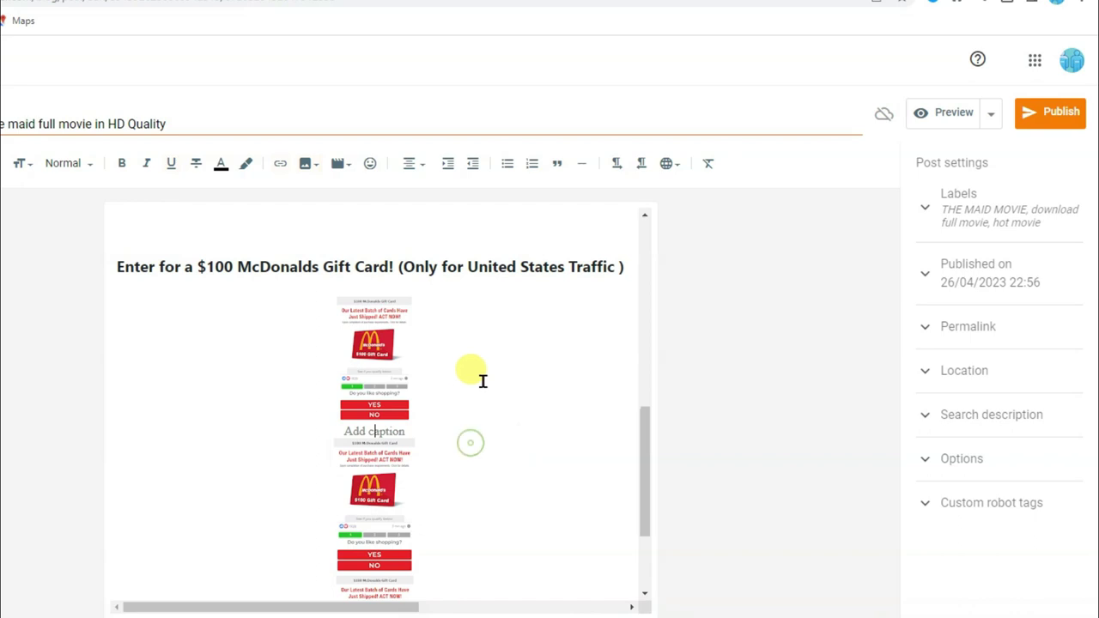
click(417, 437)
text(for Android USERS)
click(443, 429)
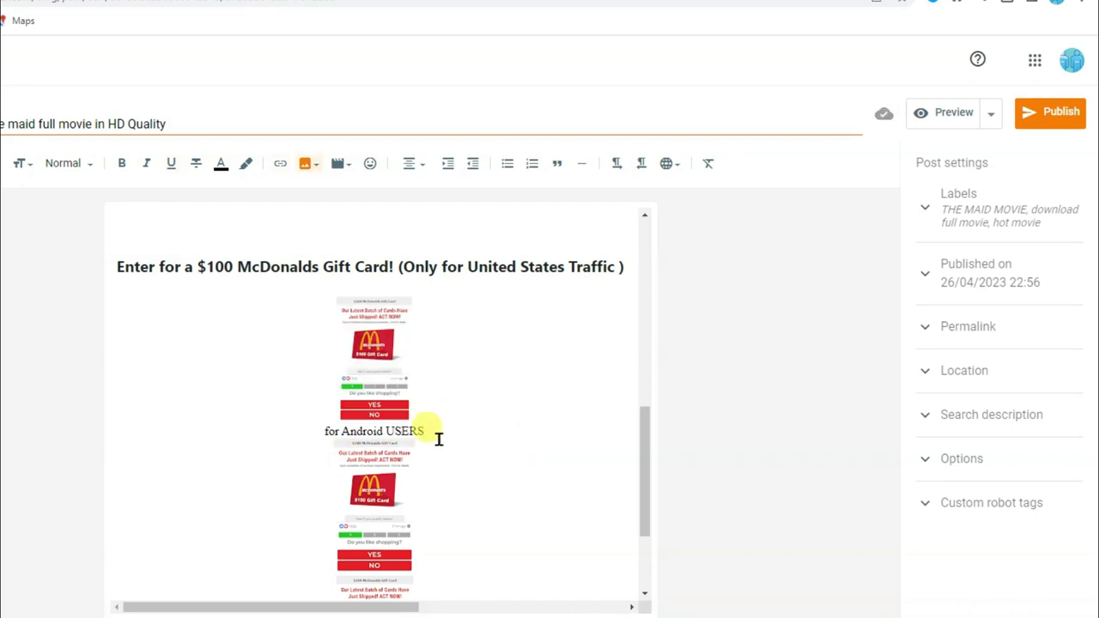
scroll(443, 430, down, 3)
click(389, 419)
click(465, 520)
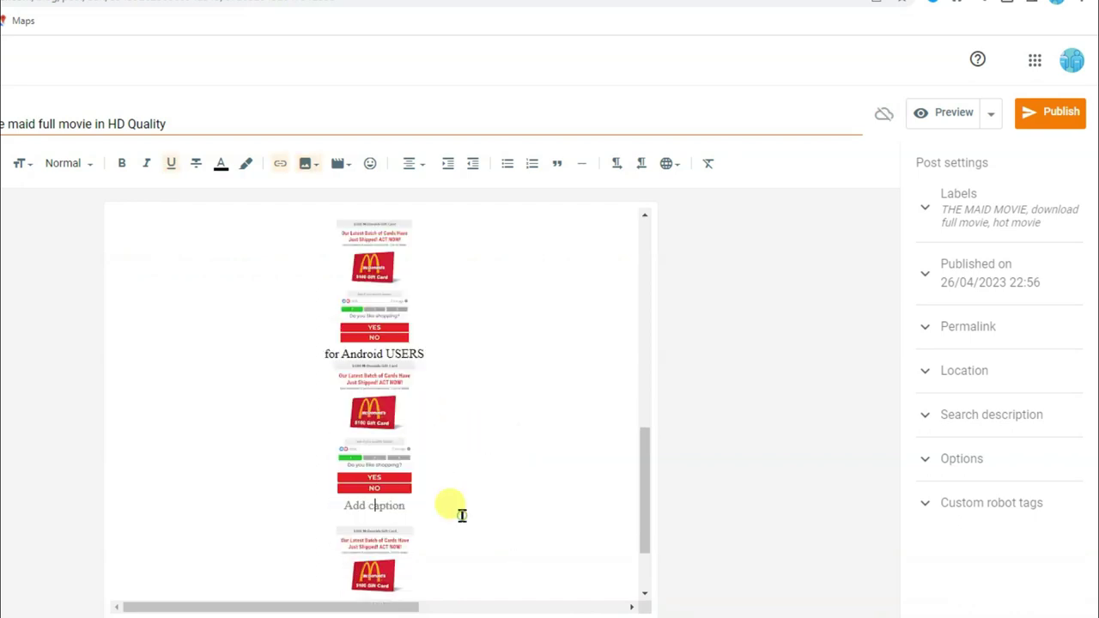
scroll(490, 463, down, 1)
click(410, 396)
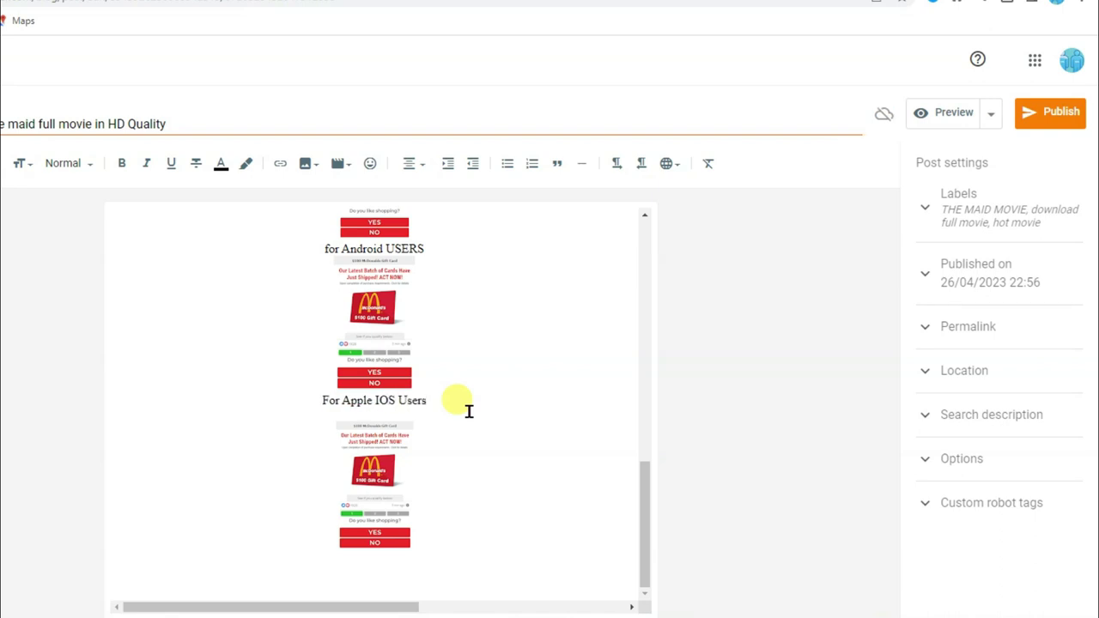
click(392, 489)
click(466, 577)
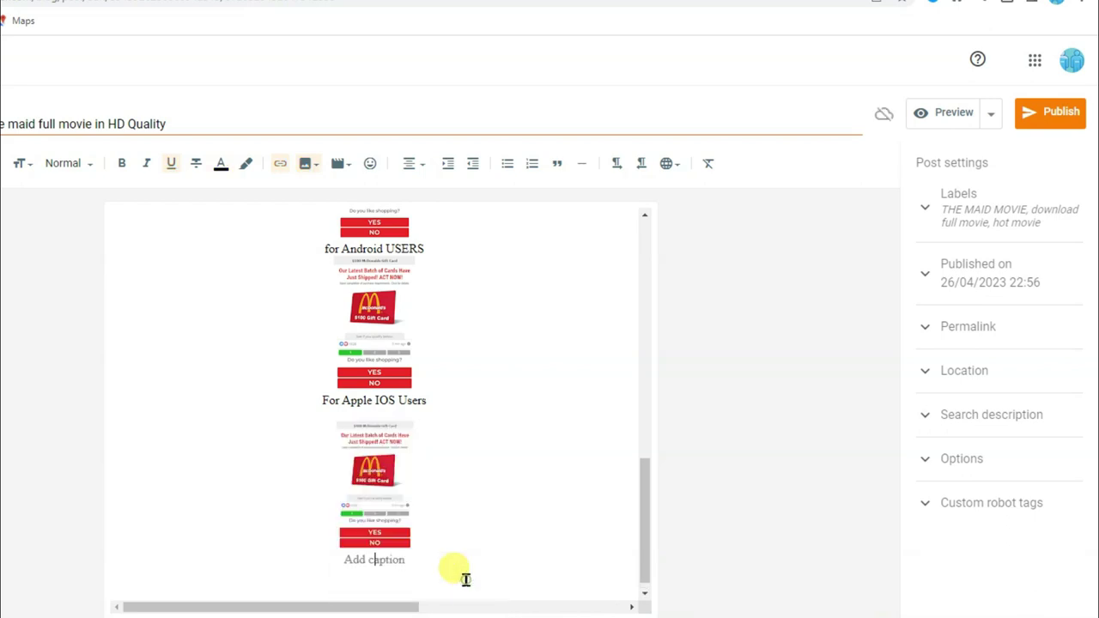
scroll(503, 444, down, 1)
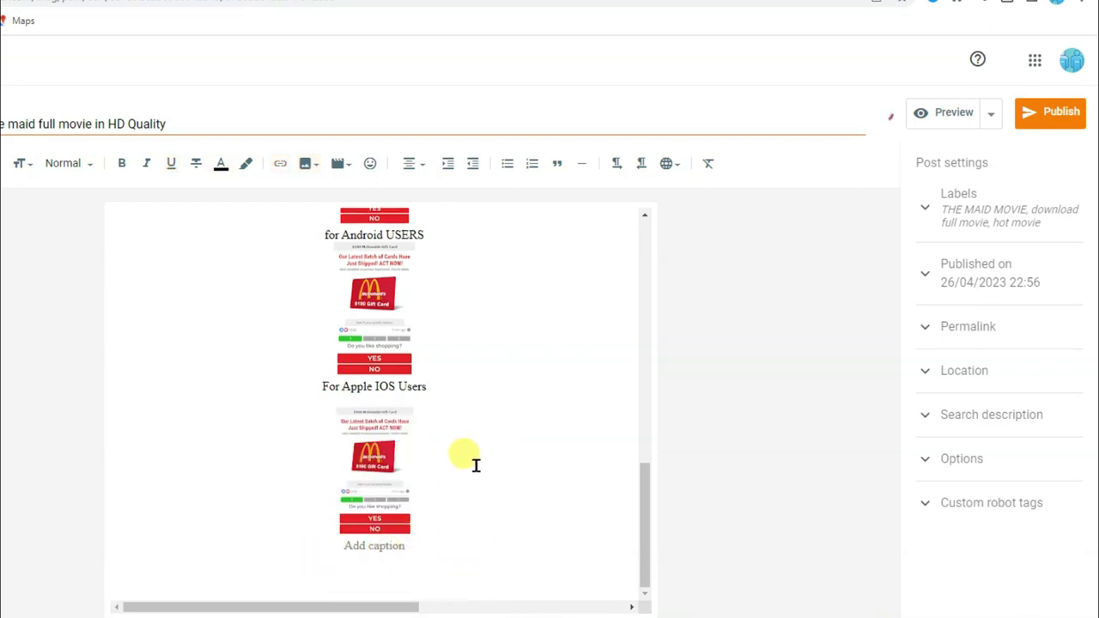
text(For DESKTOP USERS)
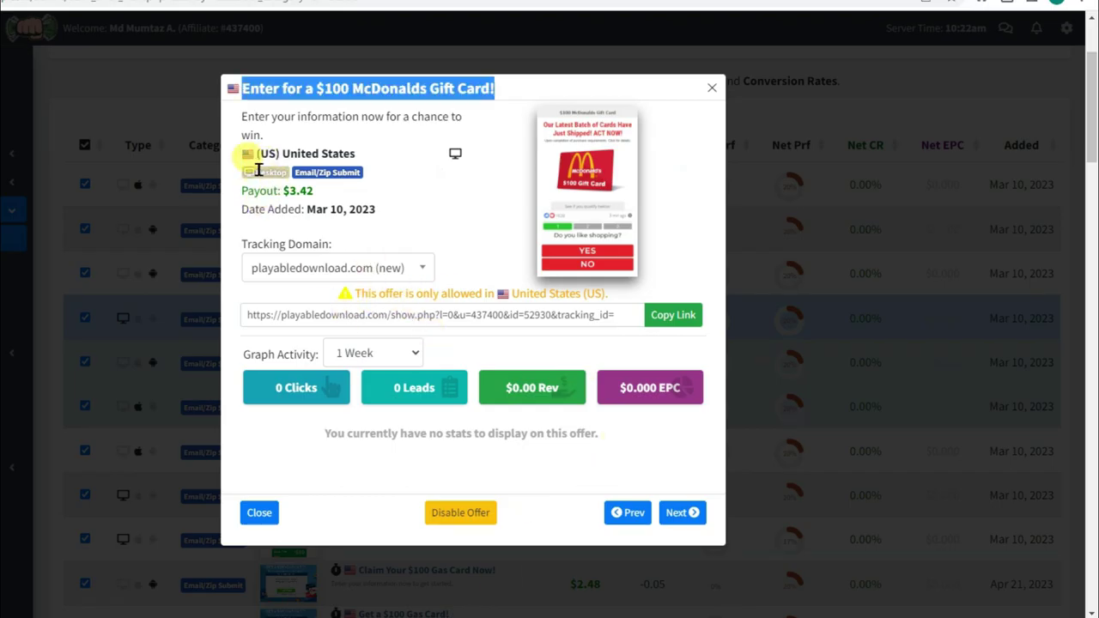
- Link the DESKTOP gift-card image to the desktop offer's CPAGrip tracking URL
click(687, 317)
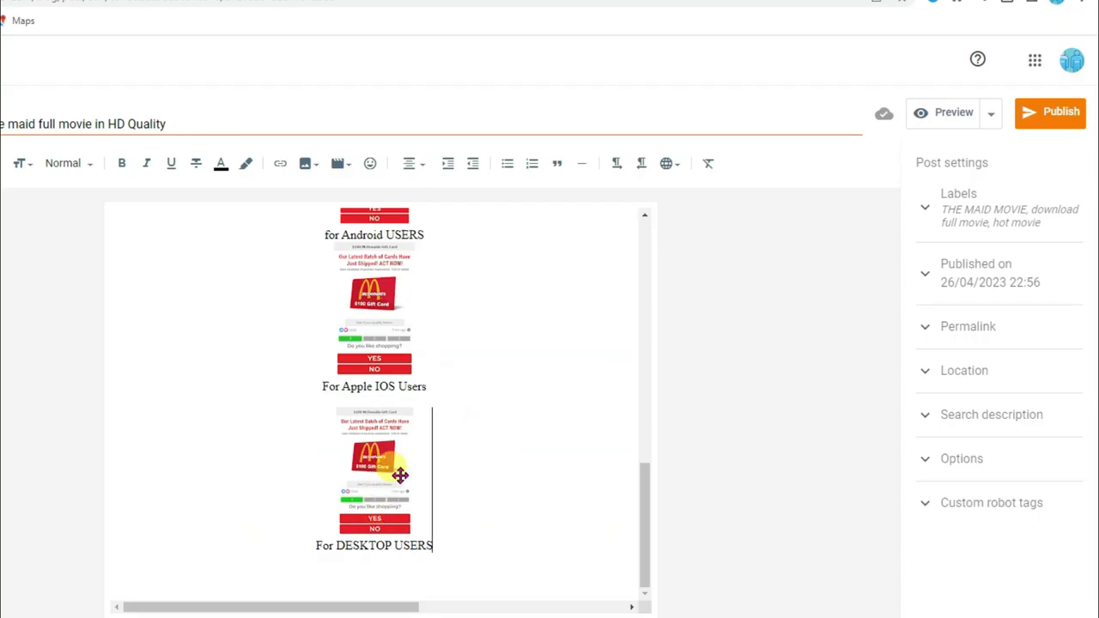
click(392, 473)
click(278, 163)
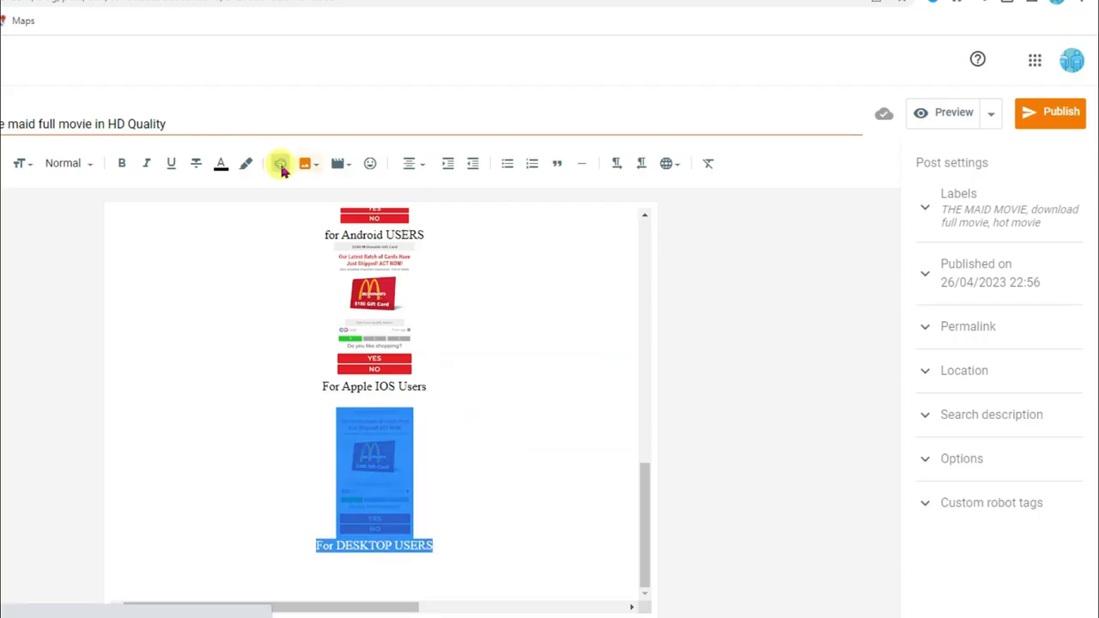
click(414, 291)
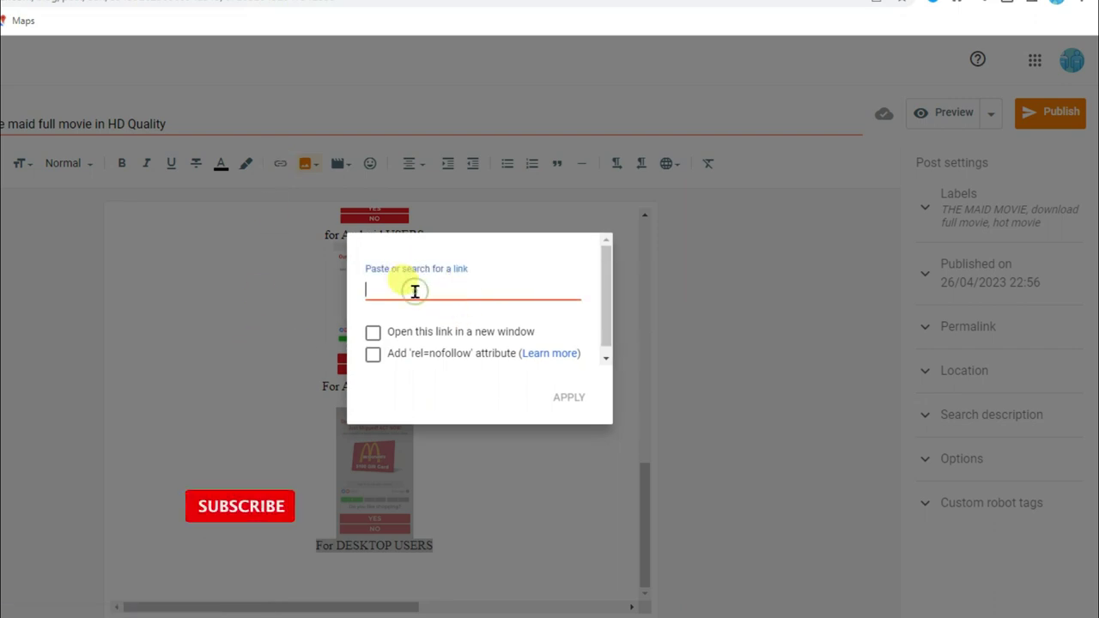
right_click(414, 291)
click(456, 346)
click(569, 399)
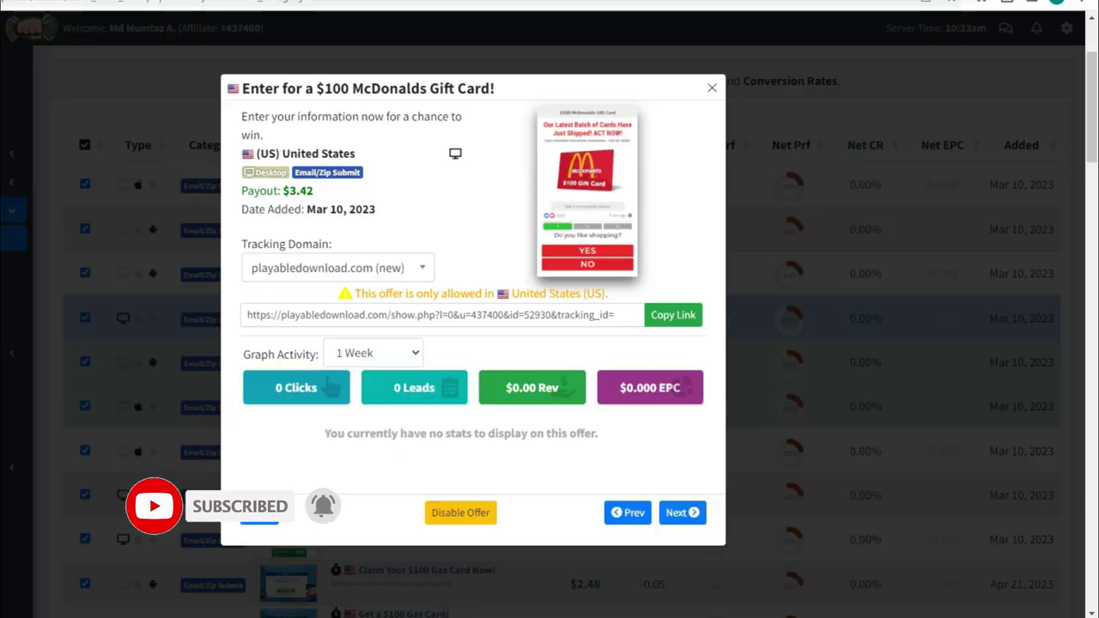
- Link the Android gift-card image to the Android McDonalds offer's tracking URL
click(712, 91)
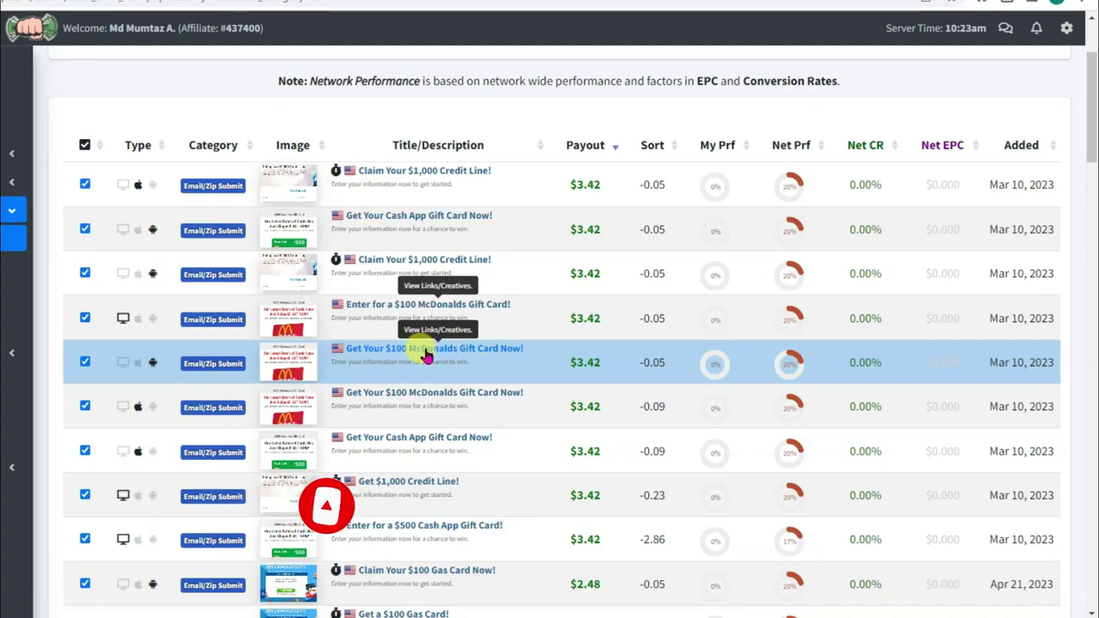
click(425, 354)
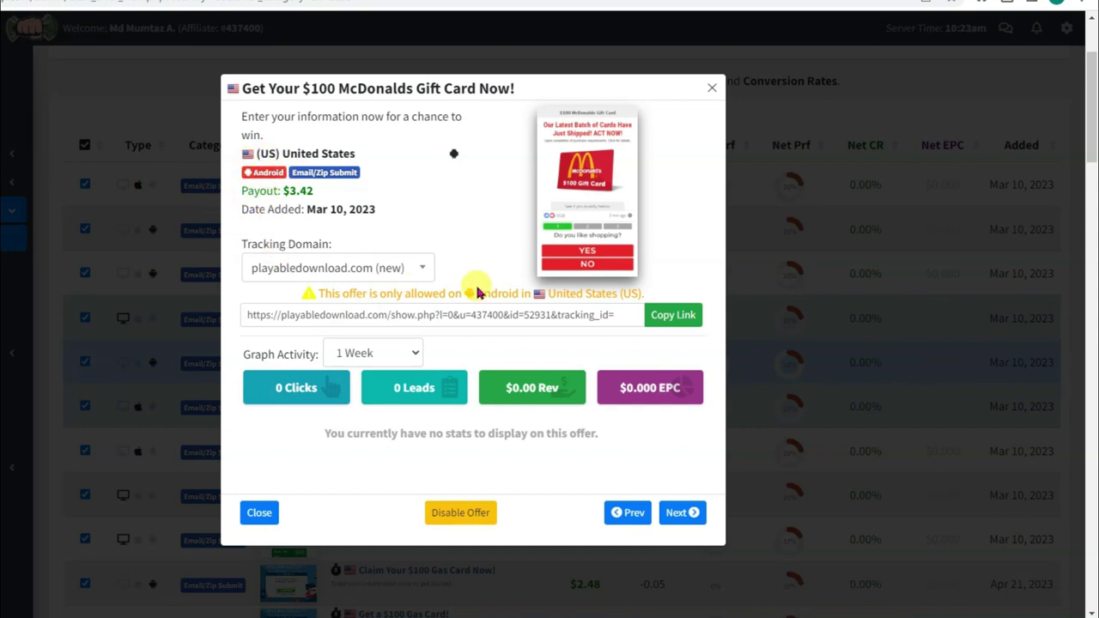
click(677, 314)
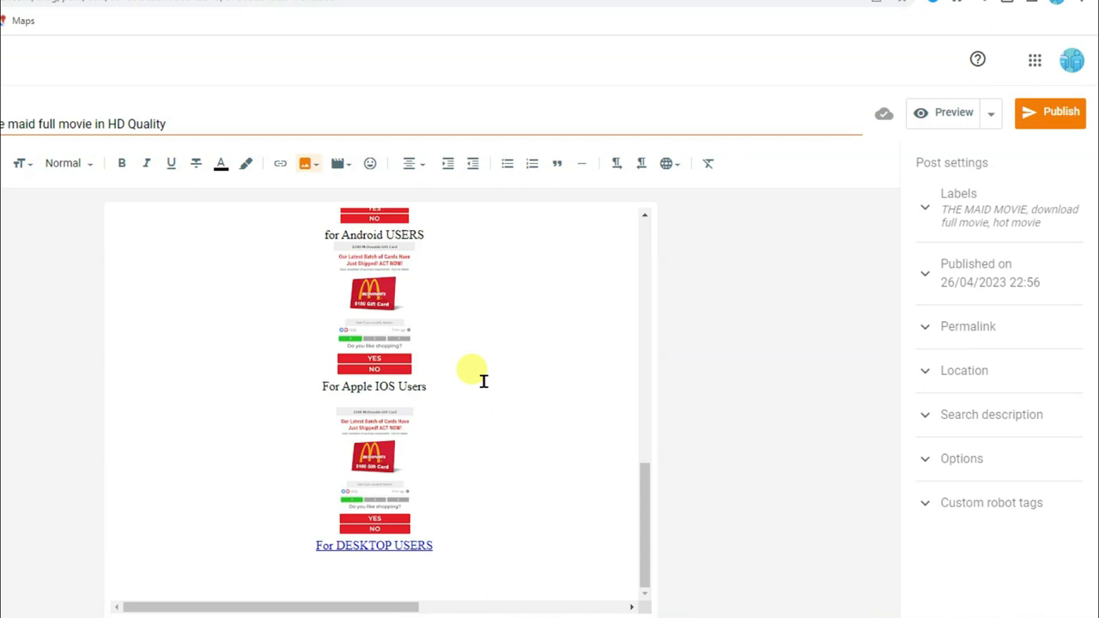
scroll(385, 332, up, 2)
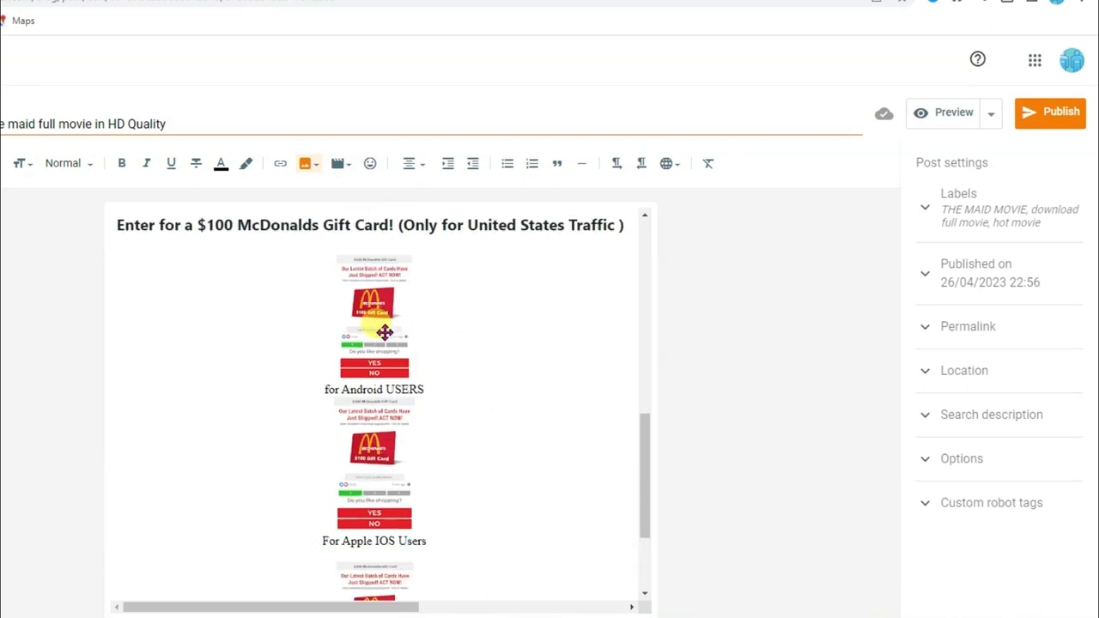
click(384, 332)
click(280, 163)
click(430, 290)
right_click(433, 290)
click(491, 410)
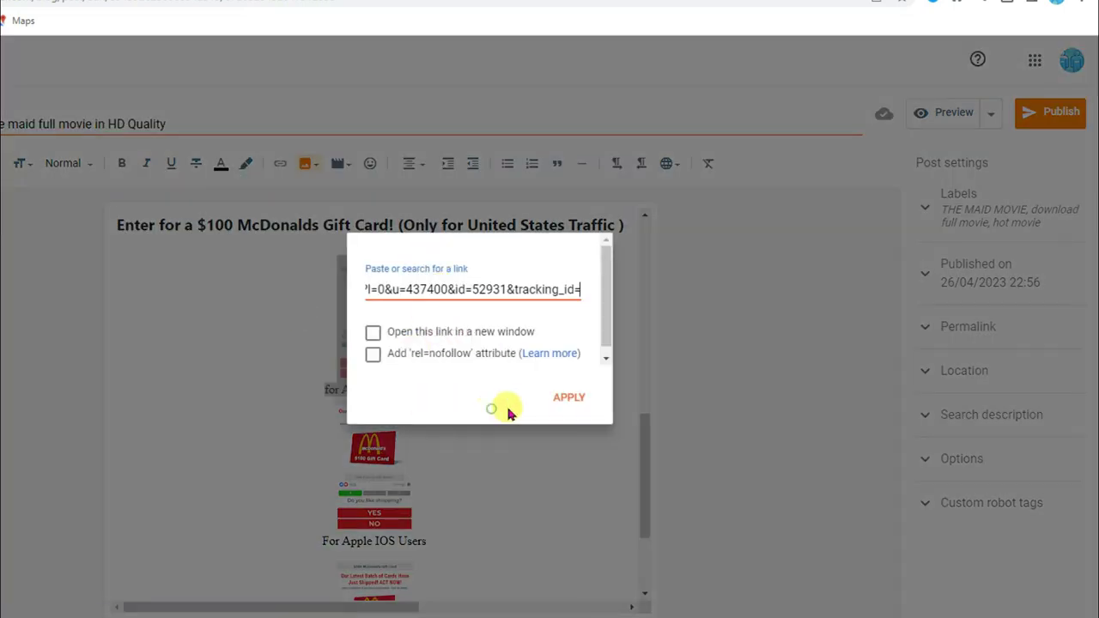
click(570, 398)
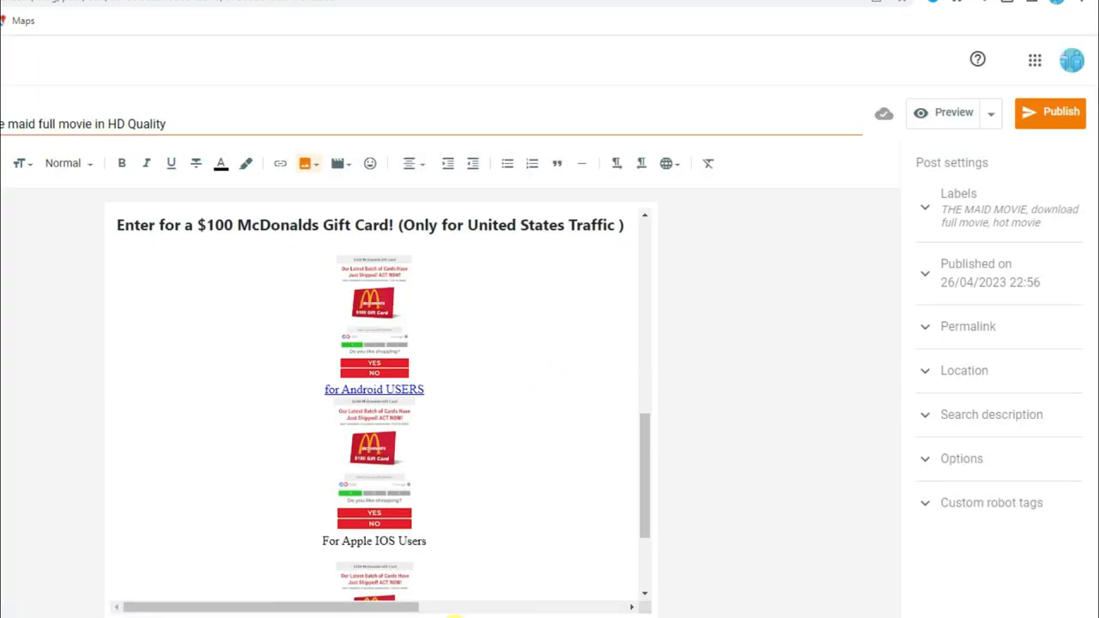
- Link the Apple IOS gift-card image to the Apple iOS McDonalds offer's tracking URL
key(alt+Tab)
click(709, 86)
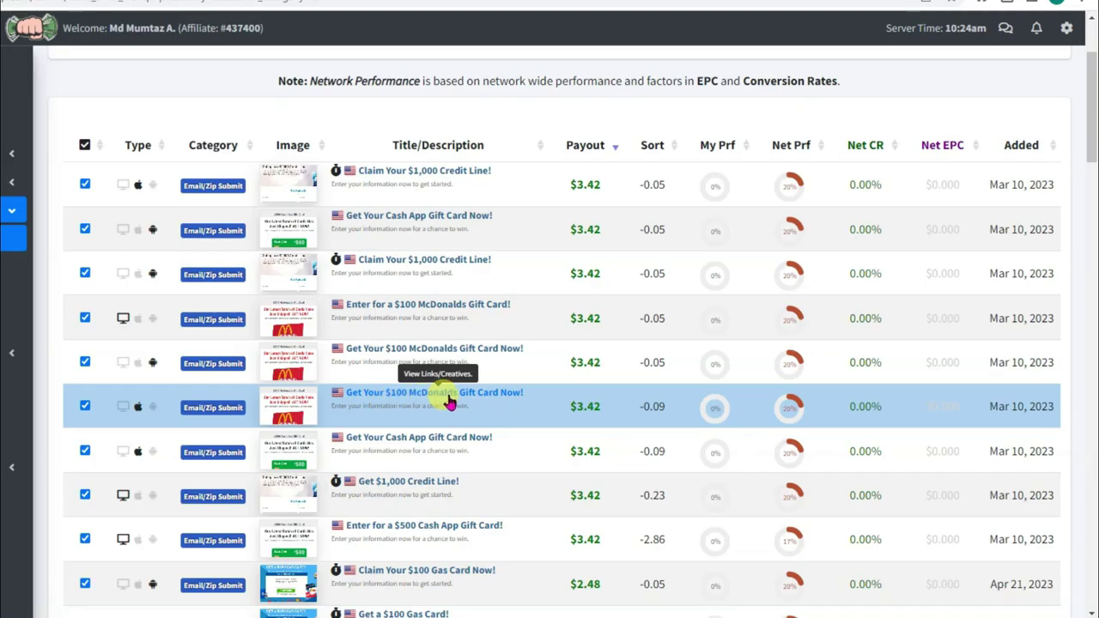
click(449, 401)
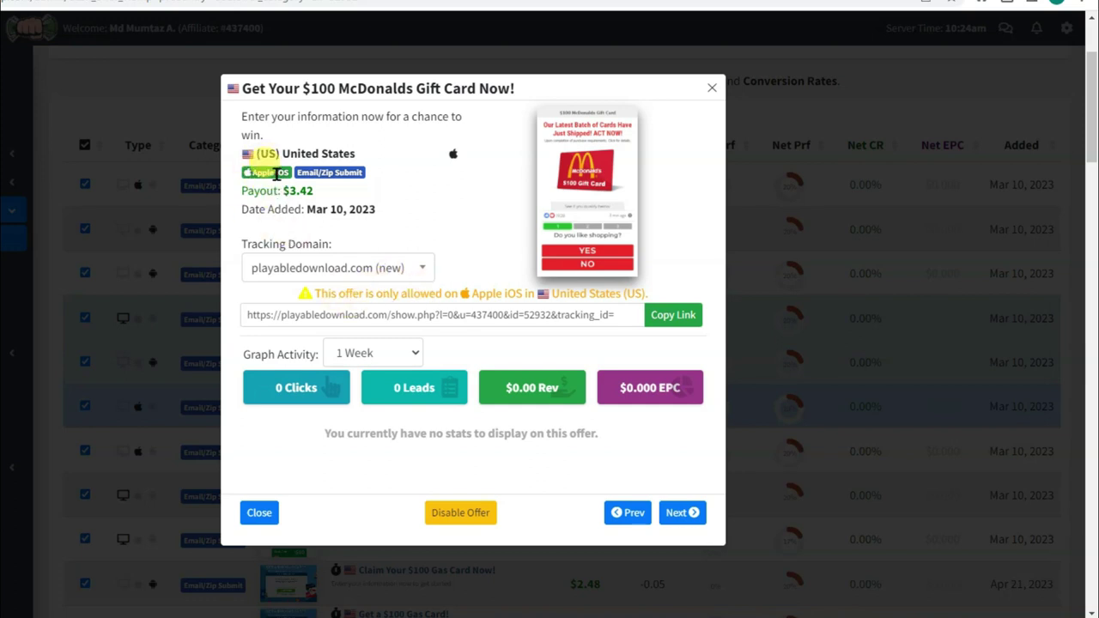
click(675, 315)
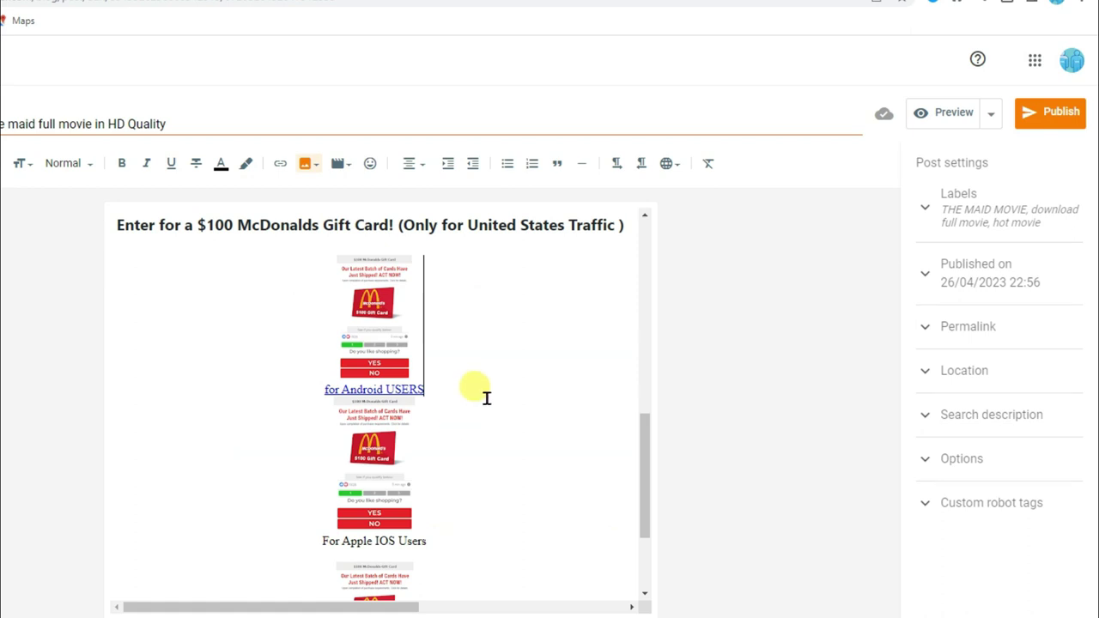
scroll(486, 397, down, 1)
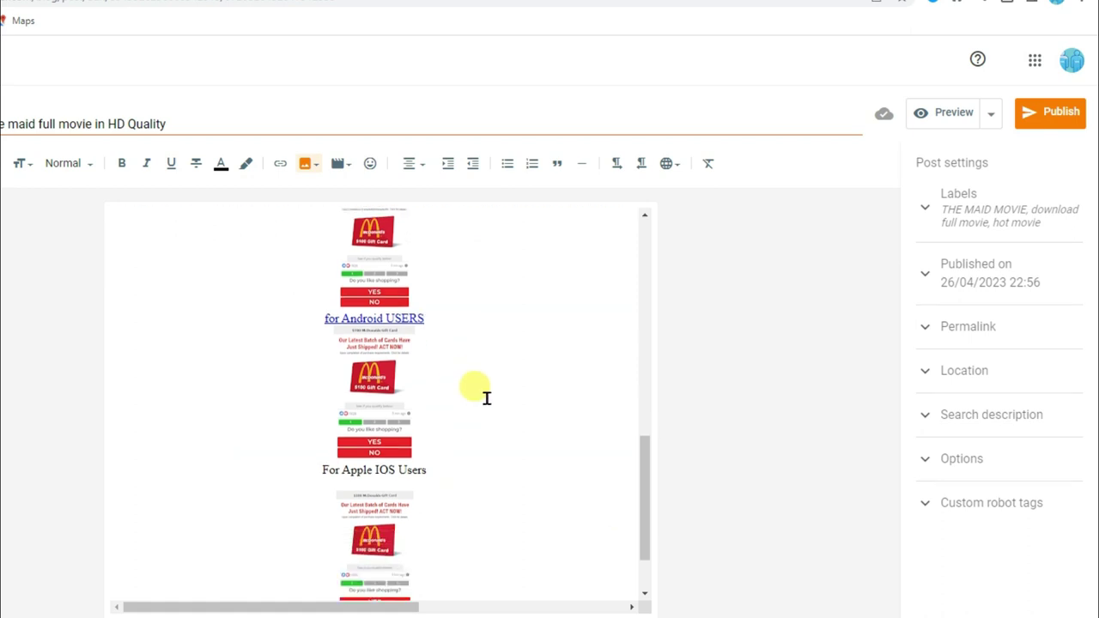
click(377, 408)
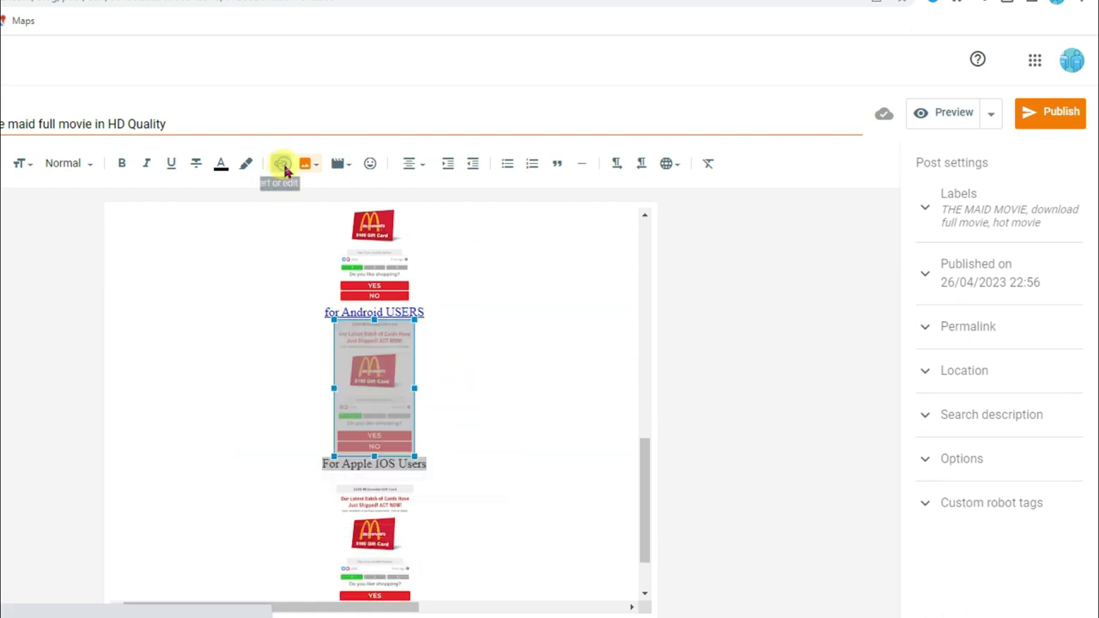
click(281, 163)
click(453, 287)
right_click(455, 287)
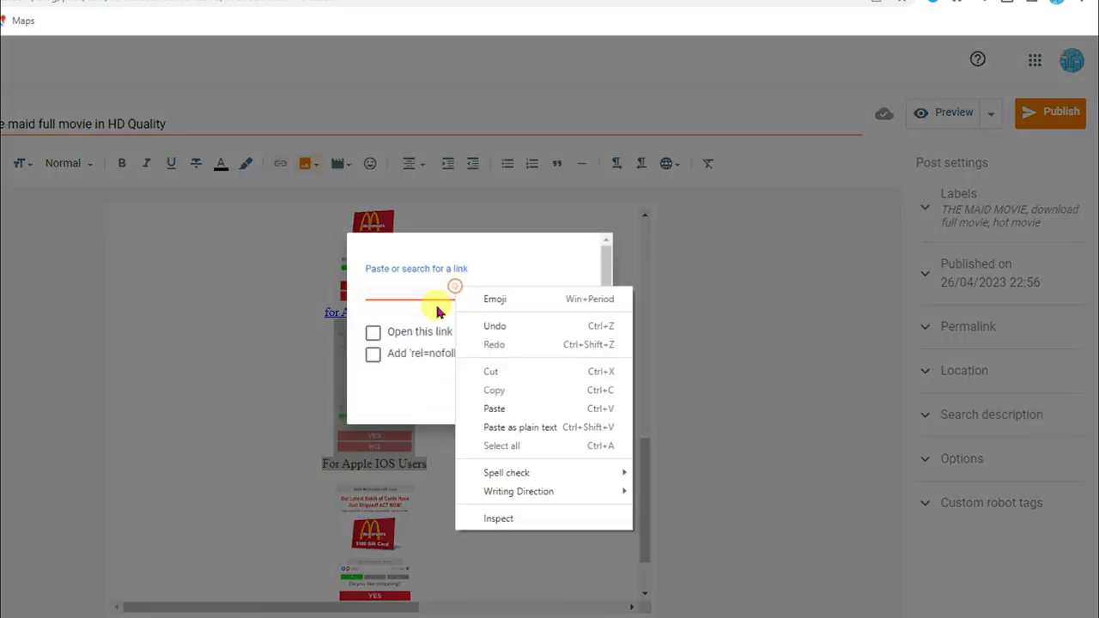
click(503, 409)
click(568, 397)
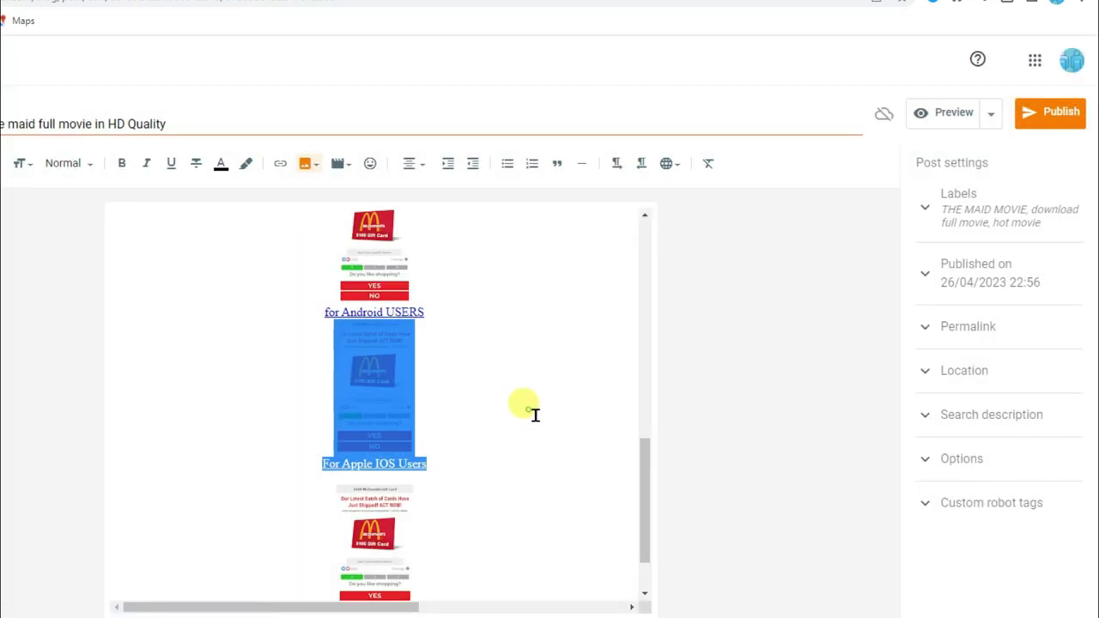
scroll(535, 412, up, 8)
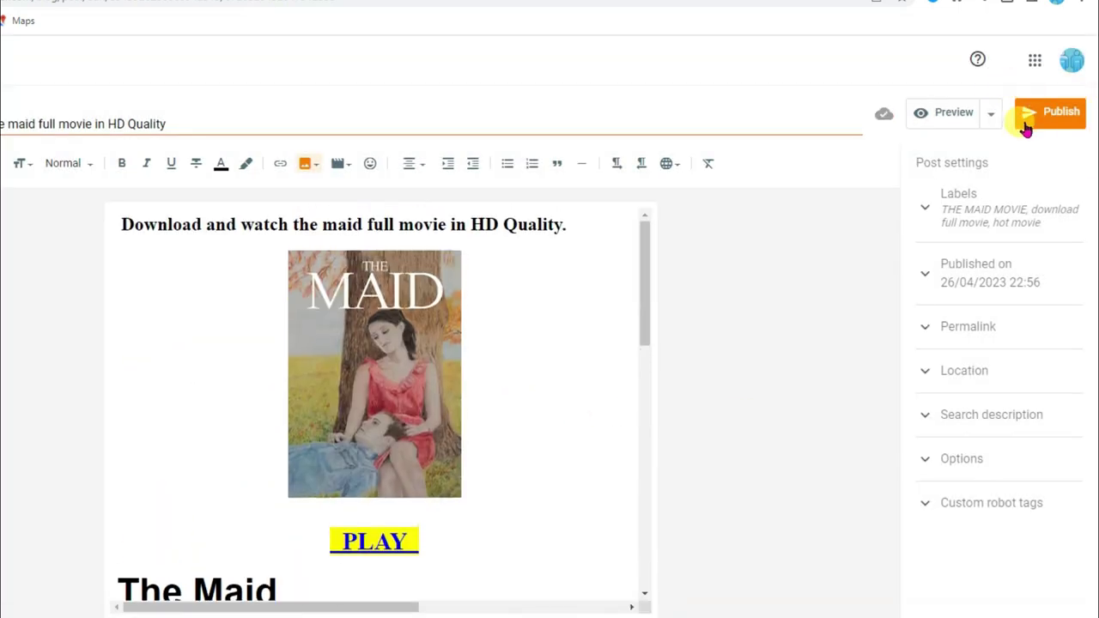
- Publish and confirm The Maid post, view it on the live blog, and test its PLAY link
click(1048, 122)
click(559, 368)
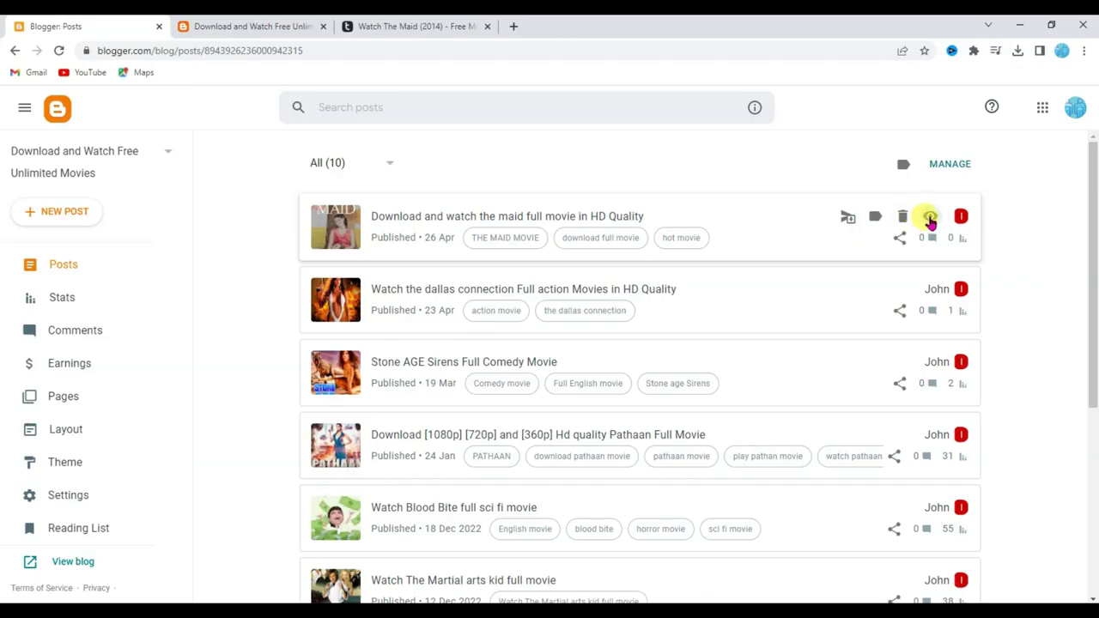
click(930, 218)
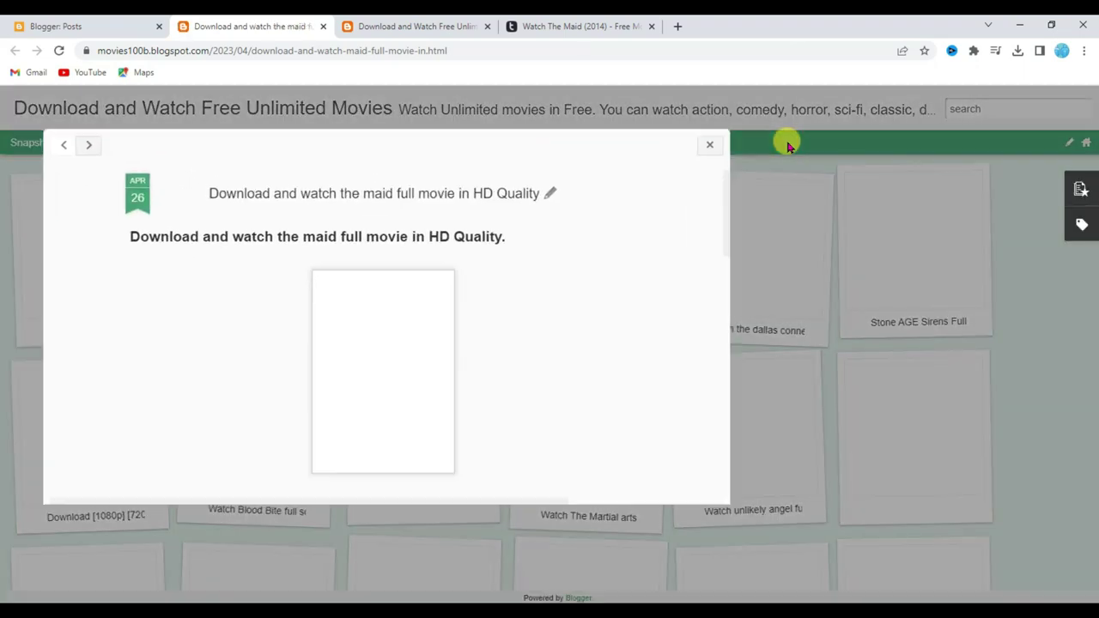
drag(290, 221, 646, 224)
click(540, 208)
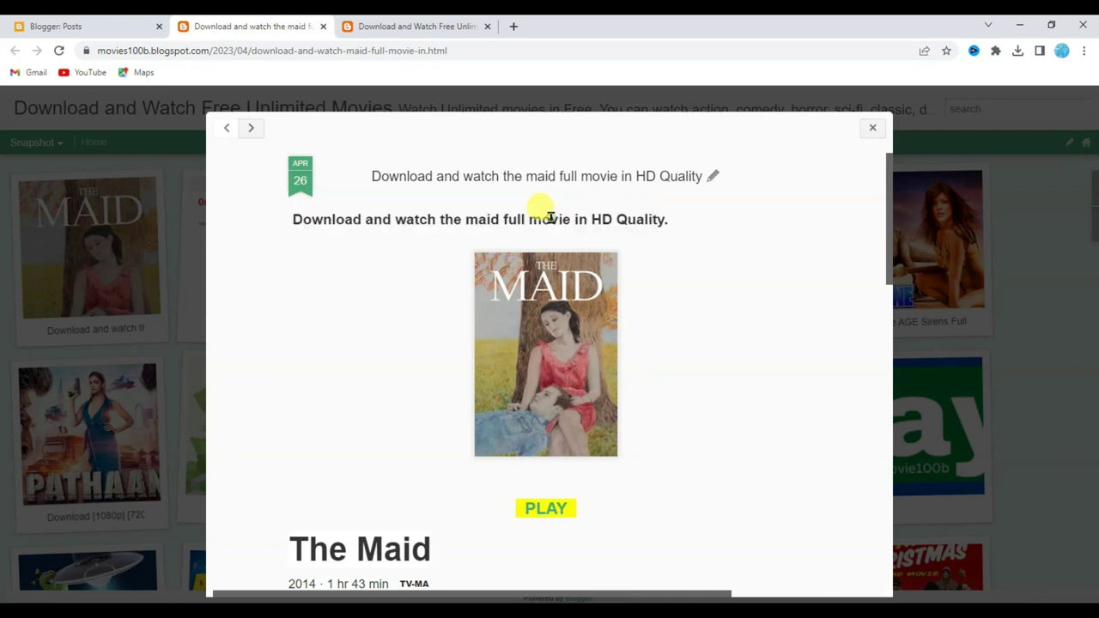
click(547, 510)
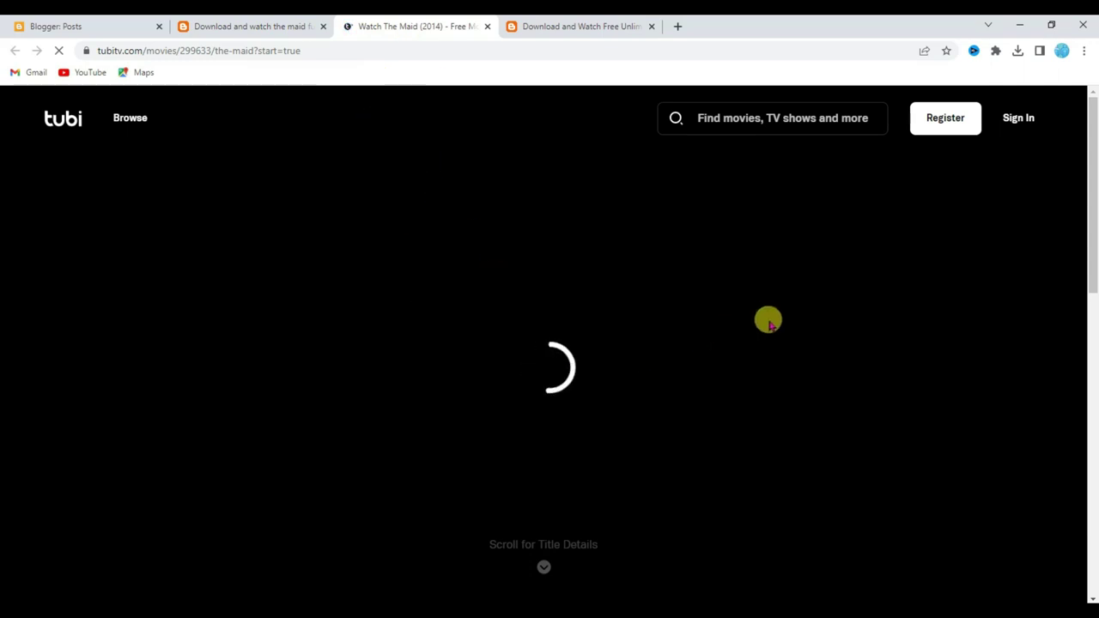
- Watch The Maid start on Tubi, then return to the blog post's gift-card images
scroll(350, 272, down, 1)
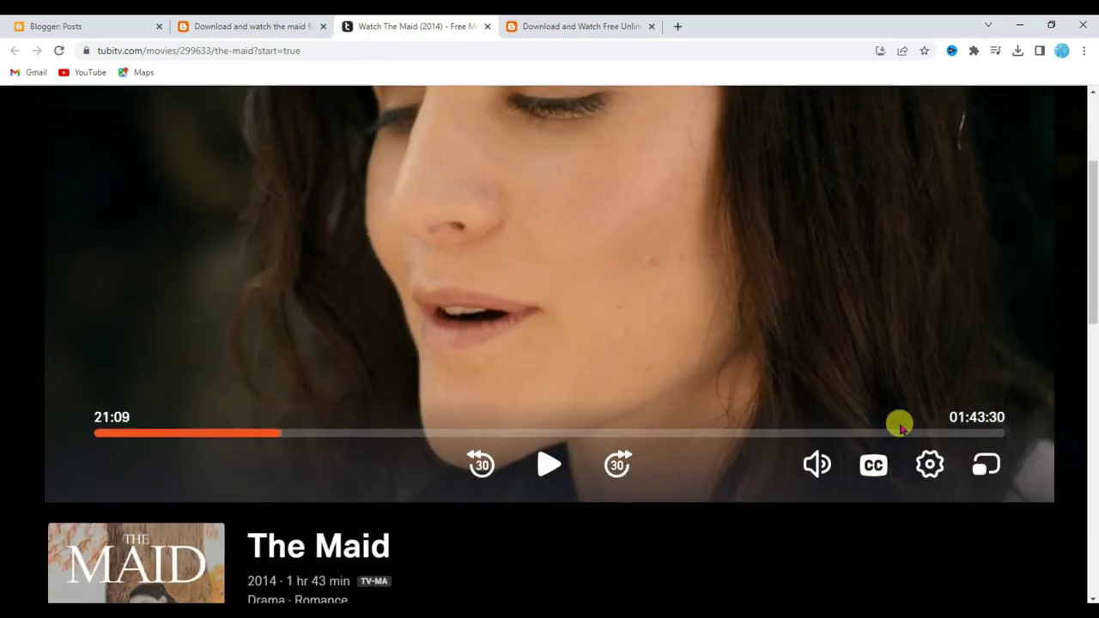
key(ctrl+shift+Tab)
scroll(694, 319, down, 8)
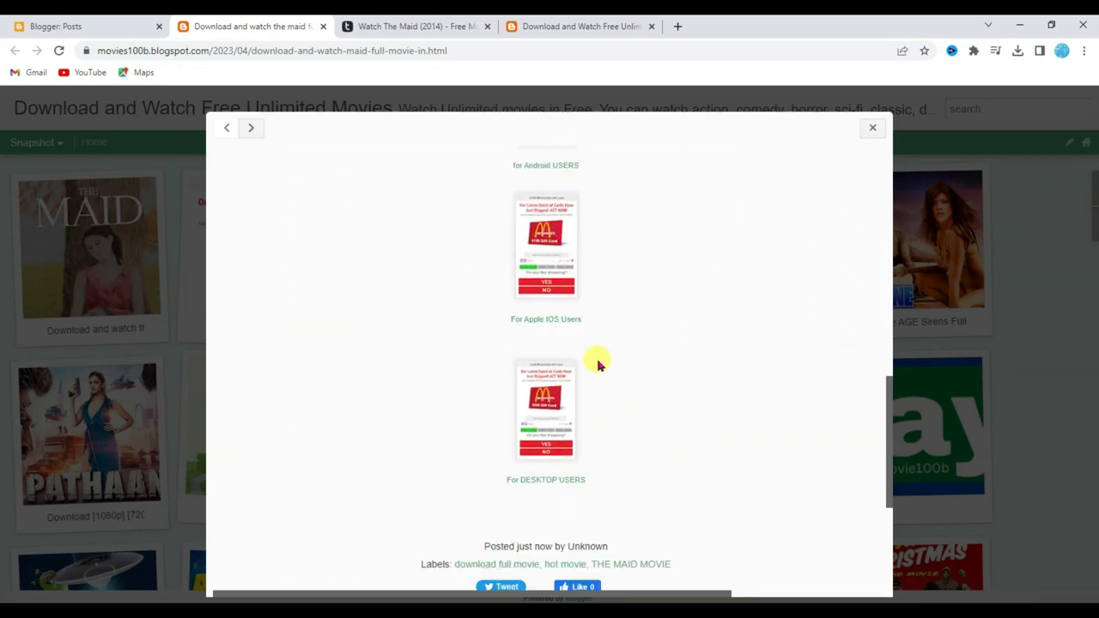
- Compare the United States-only note and $3.42 payout with the offer's '(IN) not allowed' error
scroll(599, 365, up, 3)
drag(680, 213, 603, 246)
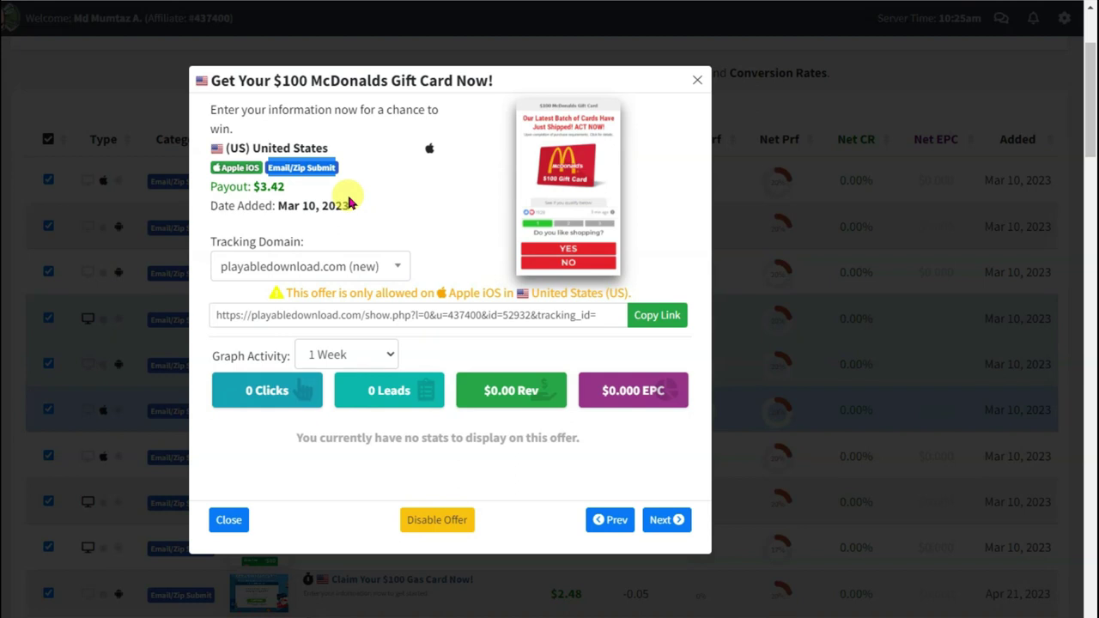
drag(254, 195, 299, 194)
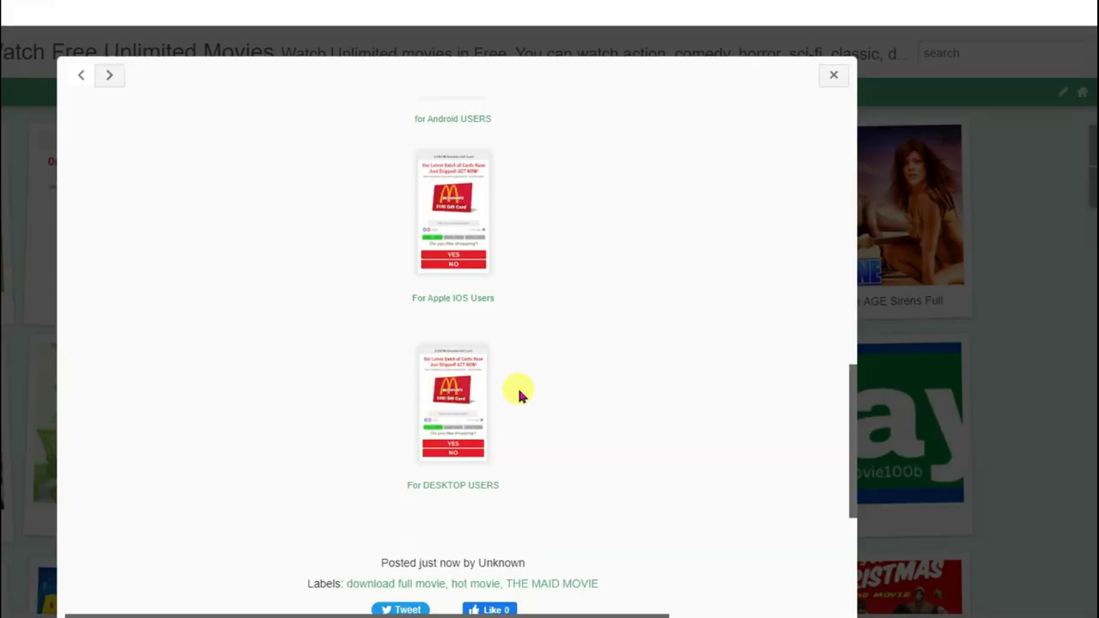
scroll(521, 392, down, 2)
drag(327, 86, 671, 91)
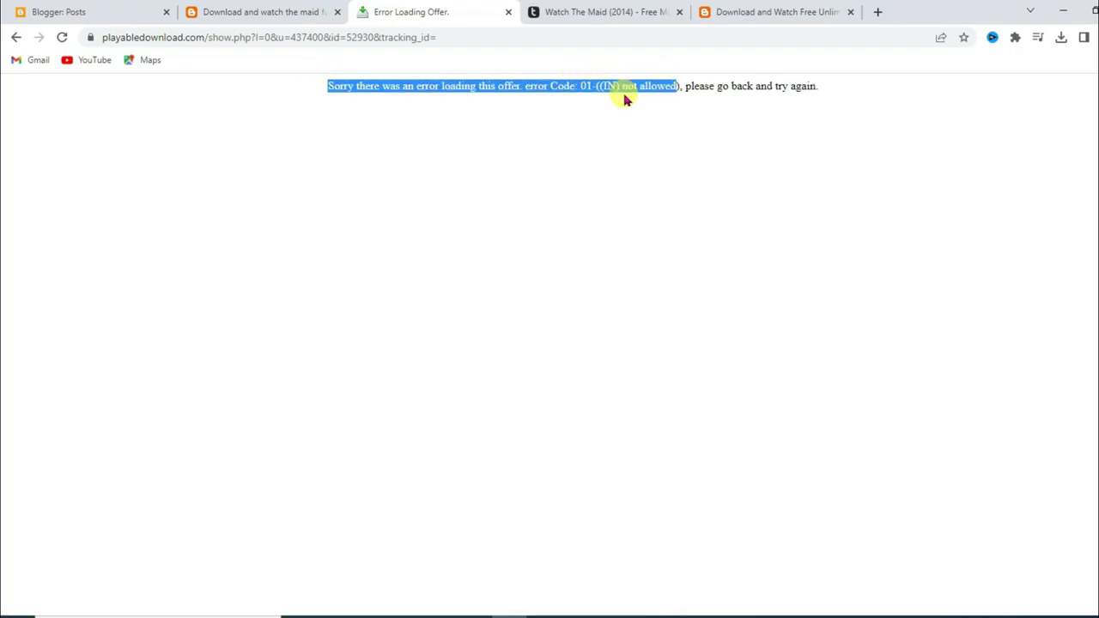